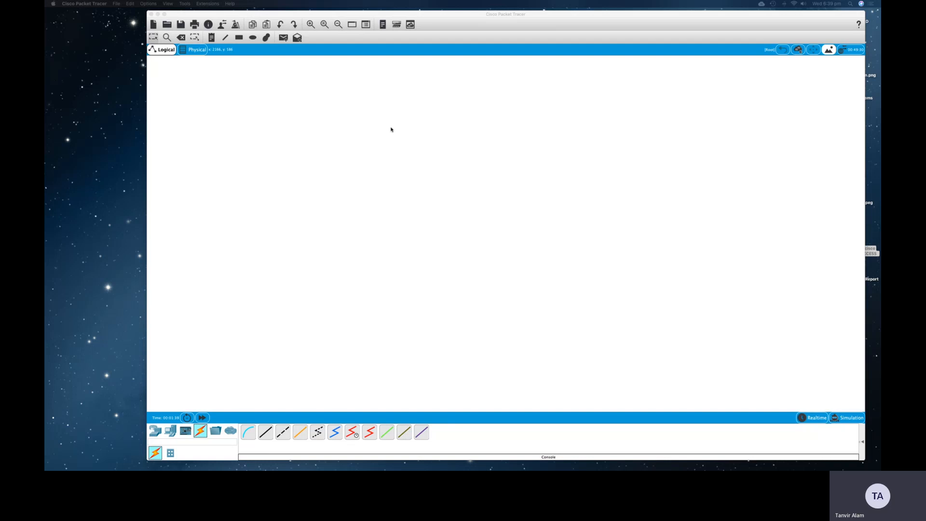
- Place a 2960 switch in the empty workspace and position it in the upper part, left of centre
left_click(155, 431)
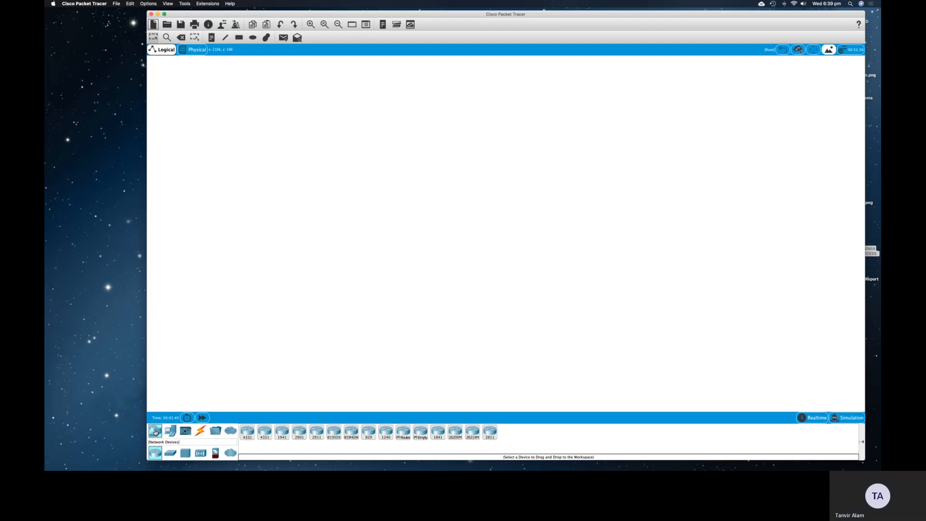
left_click(169, 453)
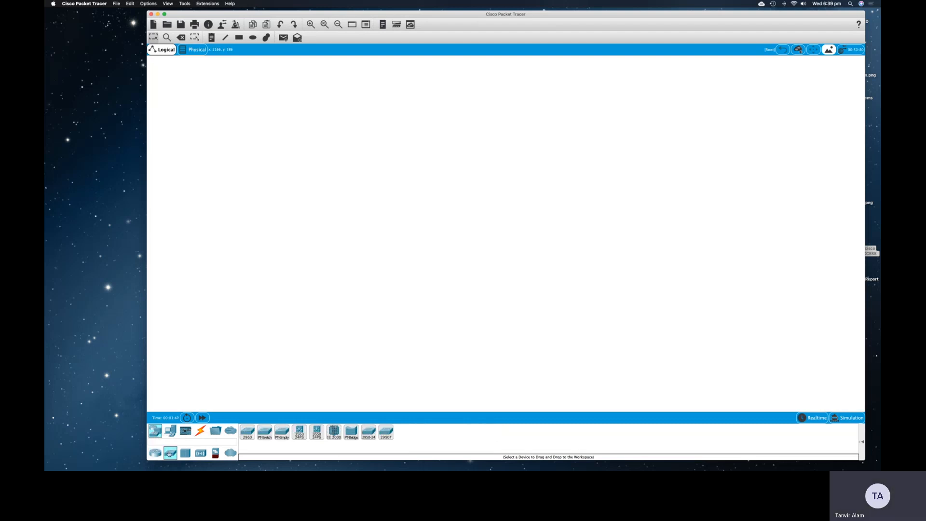
left_click(247, 433)
left_click(402, 146)
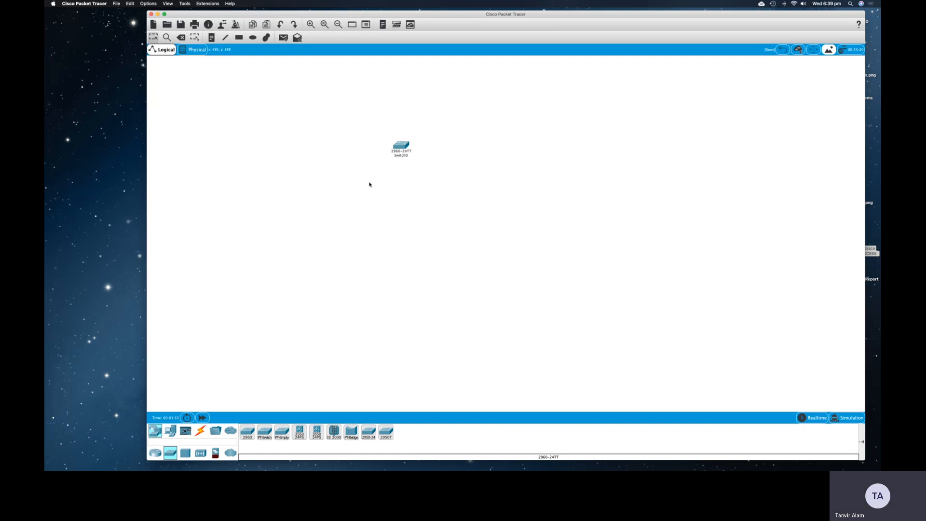
left_click(310, 24)
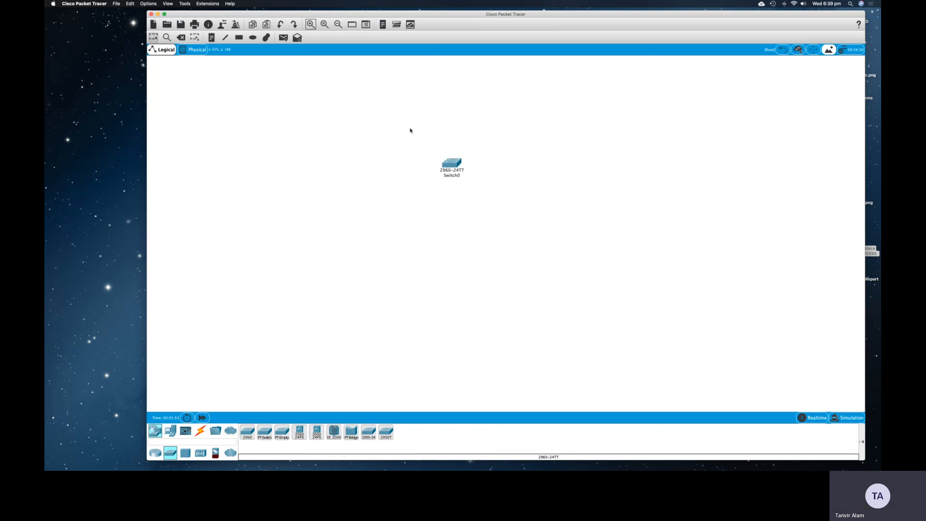
left_click_drag(447, 164, 374, 153)
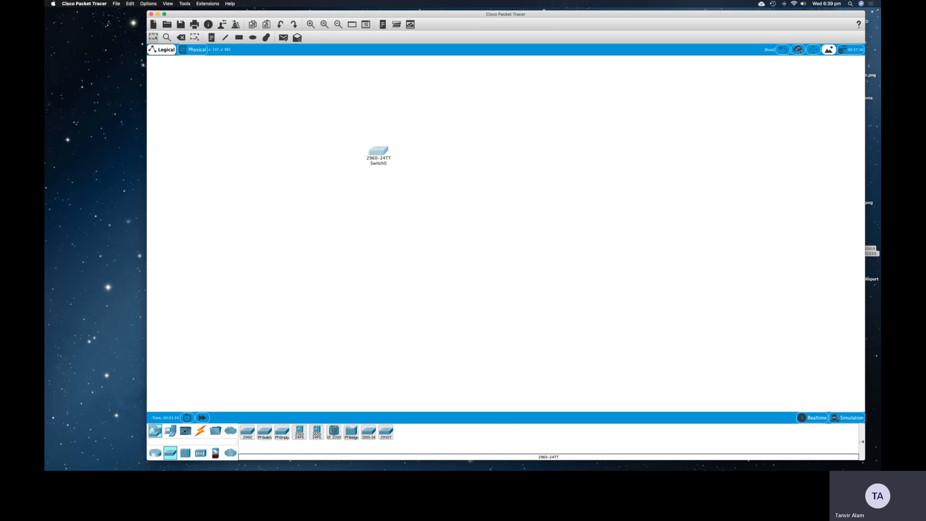
- Add two PC end devices side by side below the switch and align them level with each other
left_click(169, 430)
left_click(247, 432)
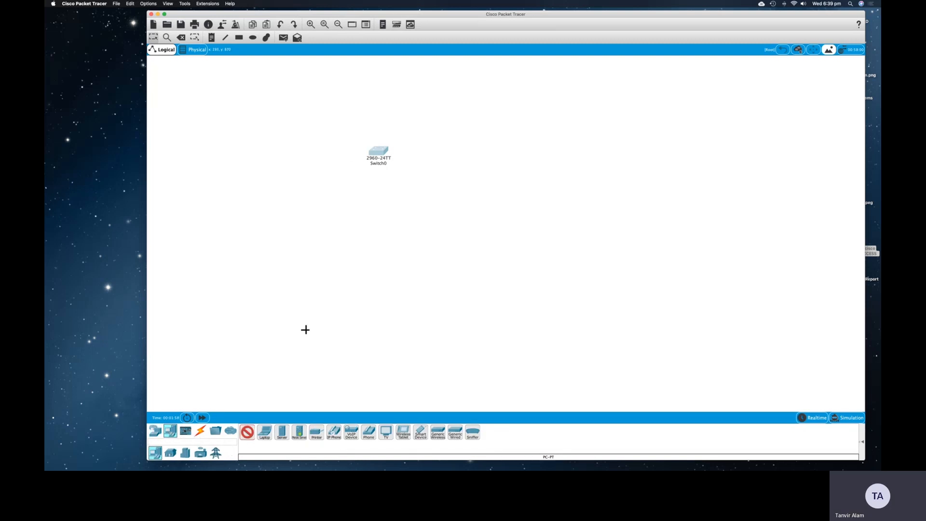
left_click(352, 210)
left_click(246, 432)
left_click(411, 215)
left_click_drag(353, 216, 353, 219)
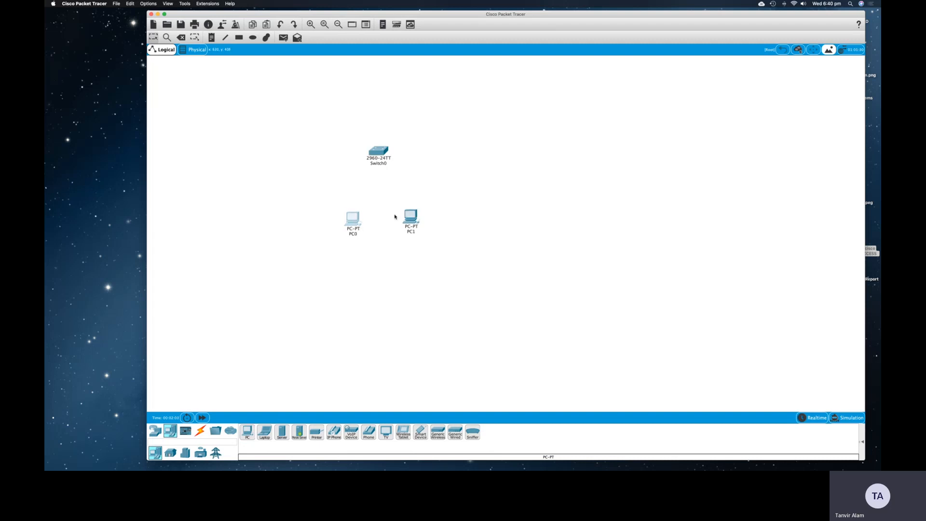
left_click_drag(412, 217, 409, 218)
left_click(461, 219)
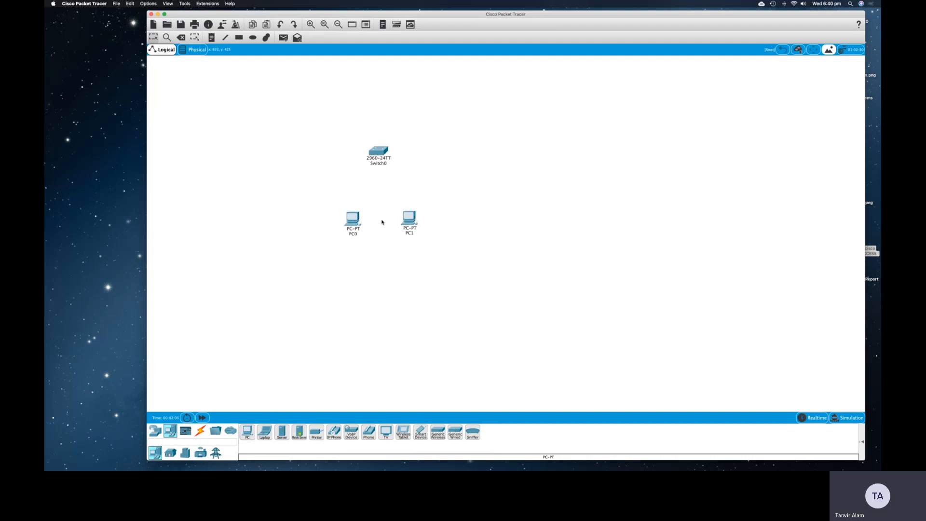
- Connect PC0's FastEthernet0 port to FastEthernet0/1 on Switch0 with a copper straight-through cable
left_click(200, 431)
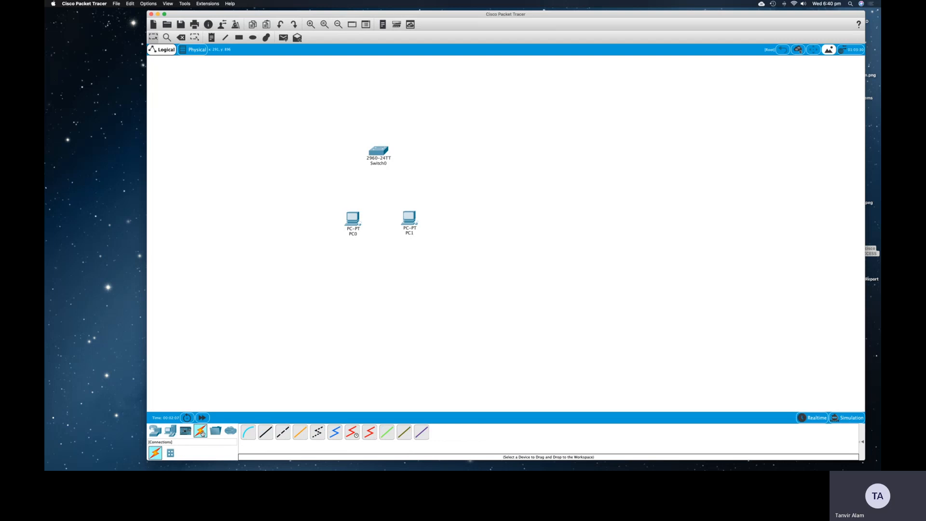
left_click(265, 432)
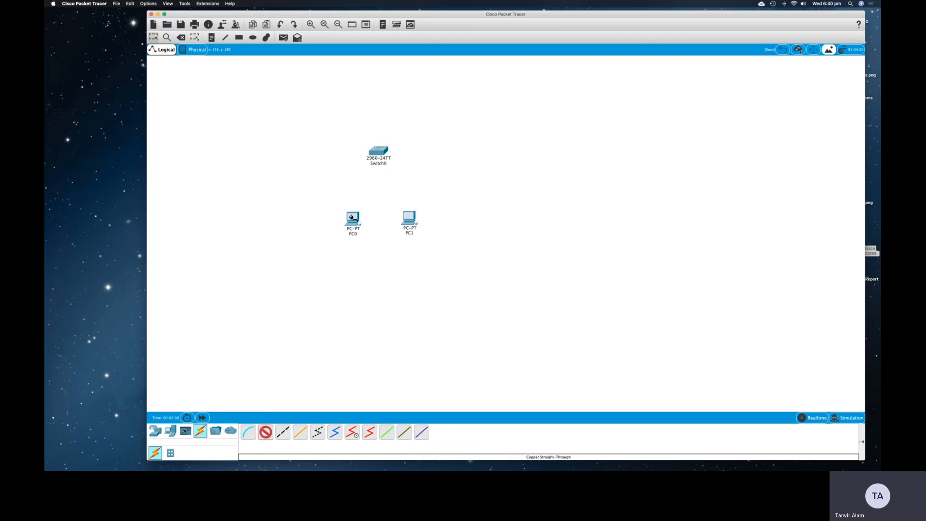
left_click(350, 217)
left_click(374, 239)
left_click(379, 153)
left_click(396, 161)
- Connect PC1's FastEthernet0 port to FastEthernet0/2 on the switch with the same copper straight-through cable type
left_click(406, 219)
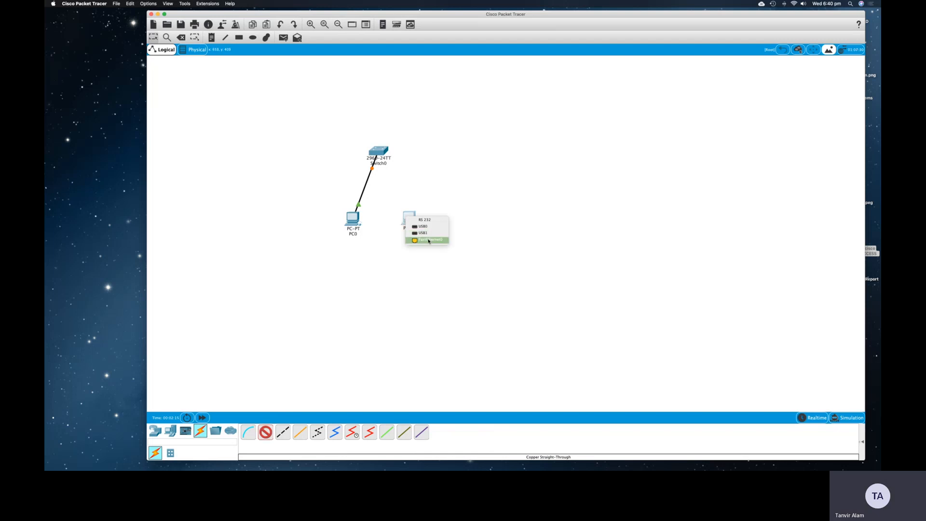
left_click(428, 239)
left_click(379, 152)
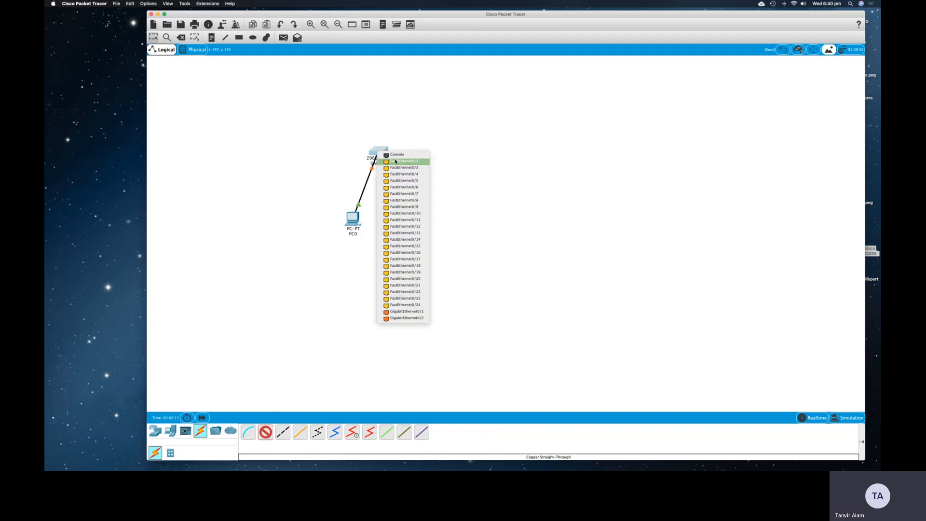
left_click(398, 163)
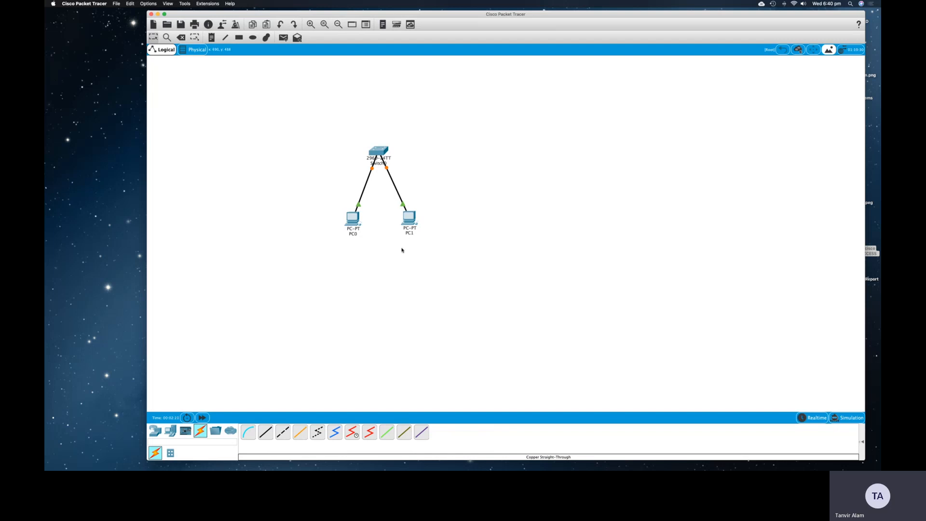
- Add the note 192.168.1.2 under PC0 and 192.168.1.3 under PC1, centring each note below its PC
key("n")
left_click(331, 241)
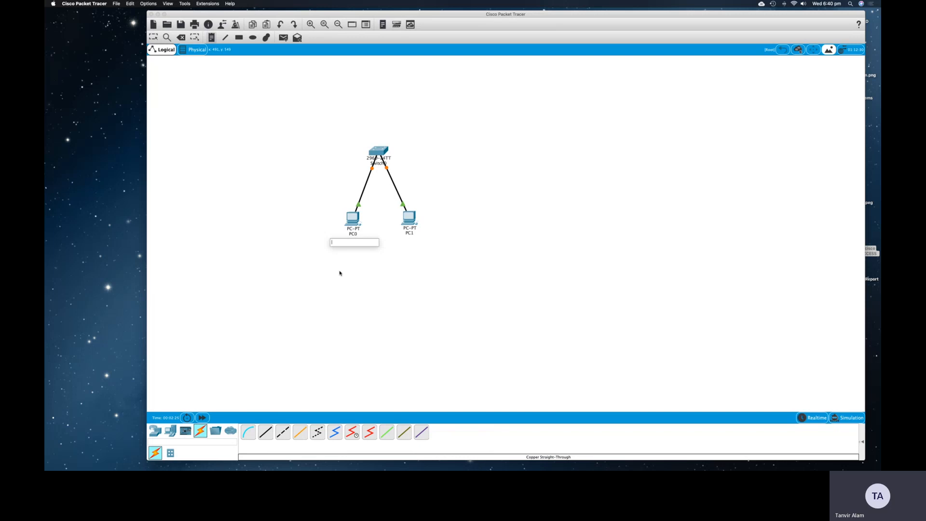
type("192.168.1.2")
left_click(392, 240)
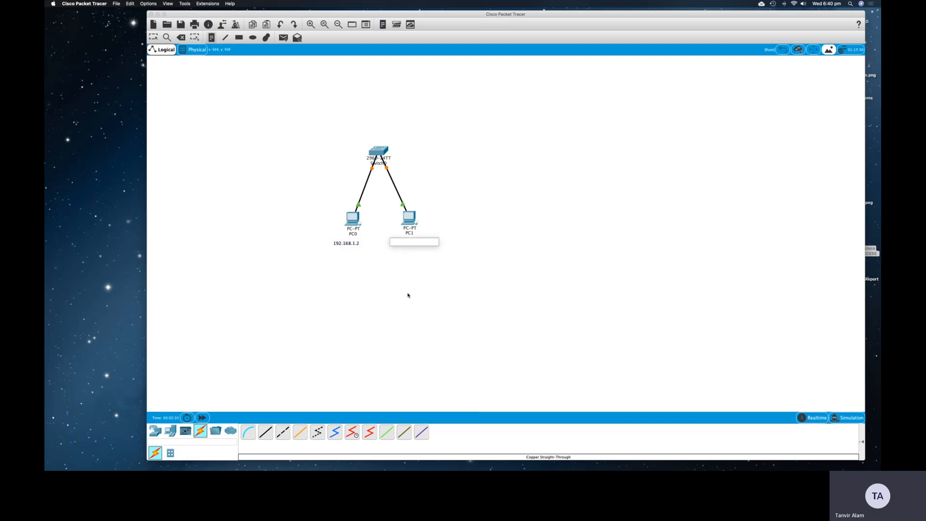
type("192.168.1.3")
left_click(153, 37)
left_click_drag(405, 245, 411, 243)
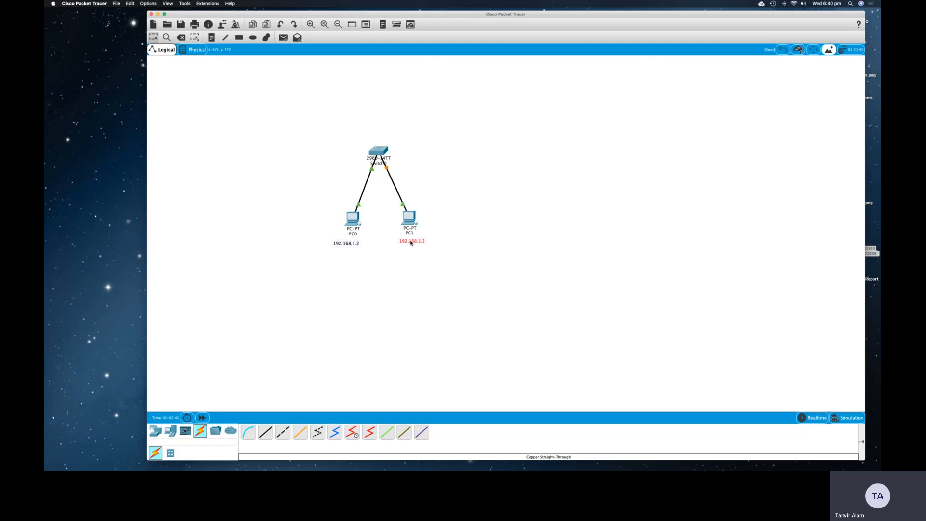
left_click_drag(345, 244, 355, 241)
- Give PC0 the static IP address 192.168.1.2 with subnet mask 255.255.255.0, and close its device window
left_click(351, 218)
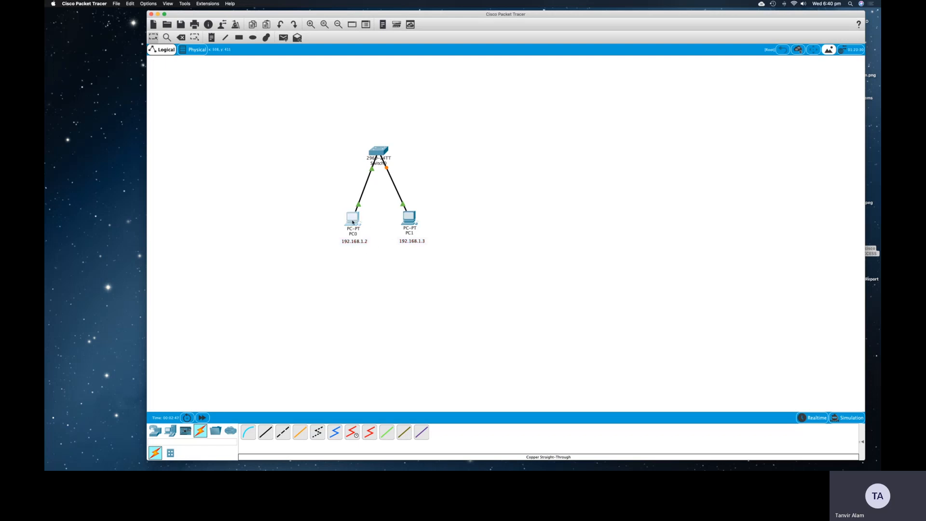
left_click_drag(452, 141, 603, 129)
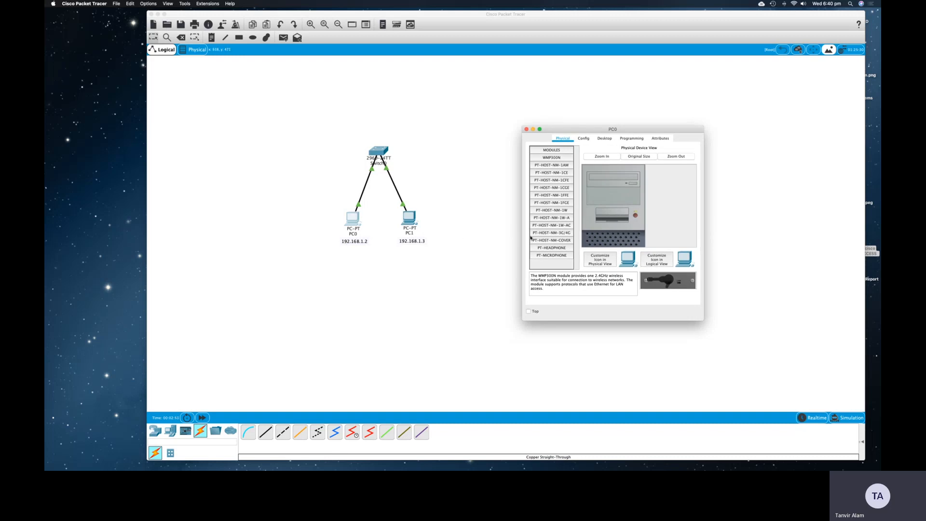
left_click(605, 139)
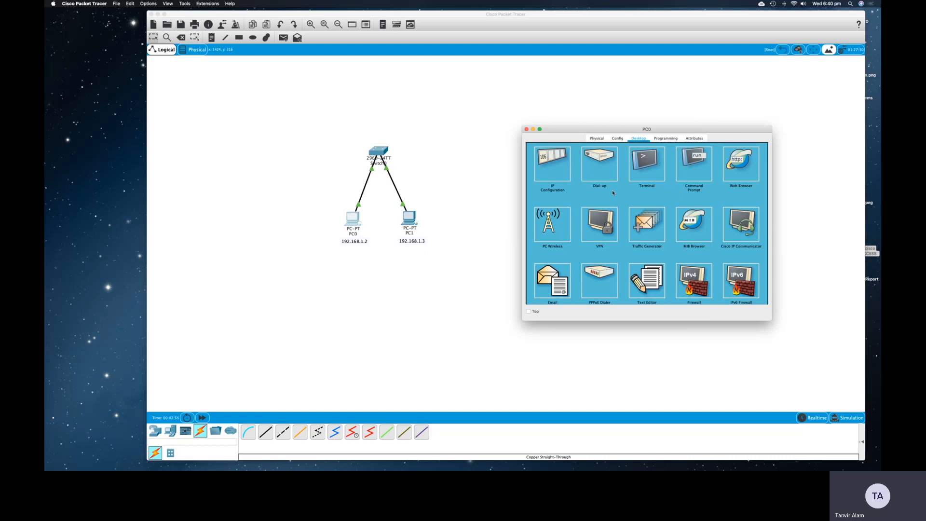
left_click(562, 174)
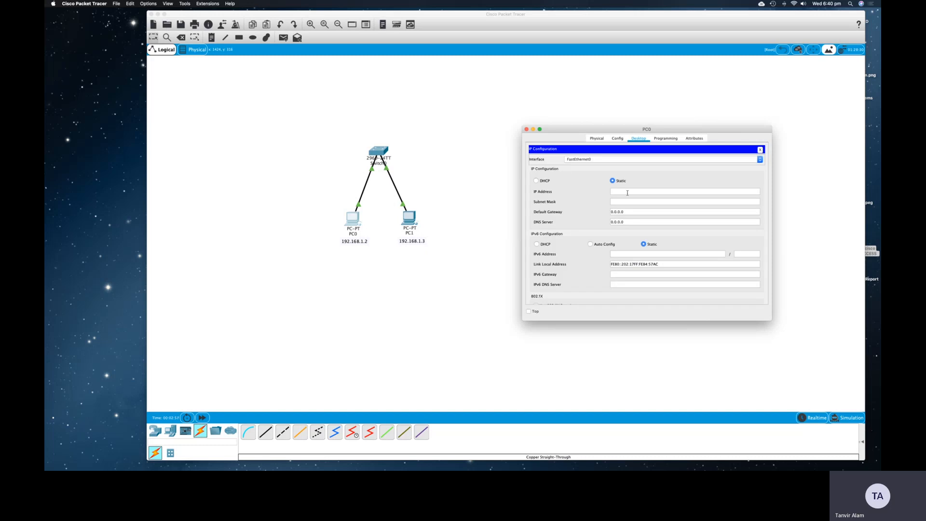
left_click(627, 192)
type("192.168.")
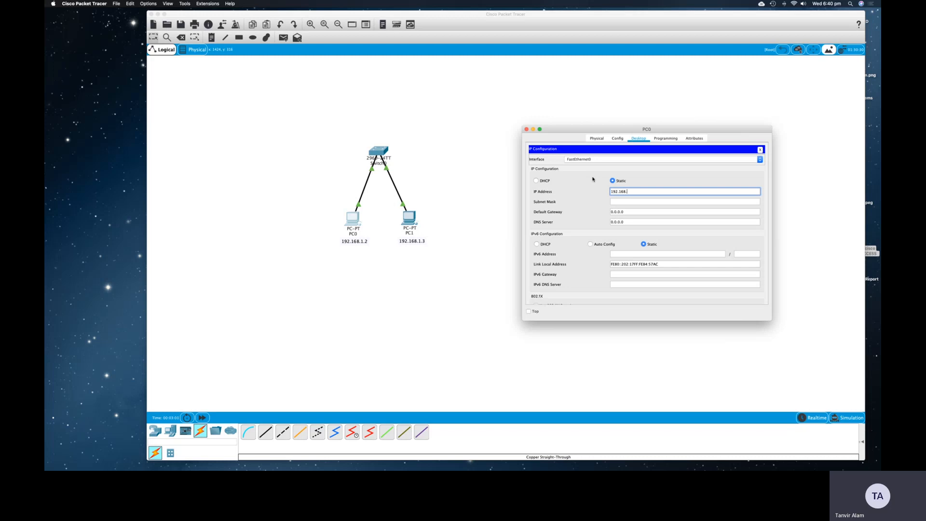
type("1.2")
left_click(634, 202)
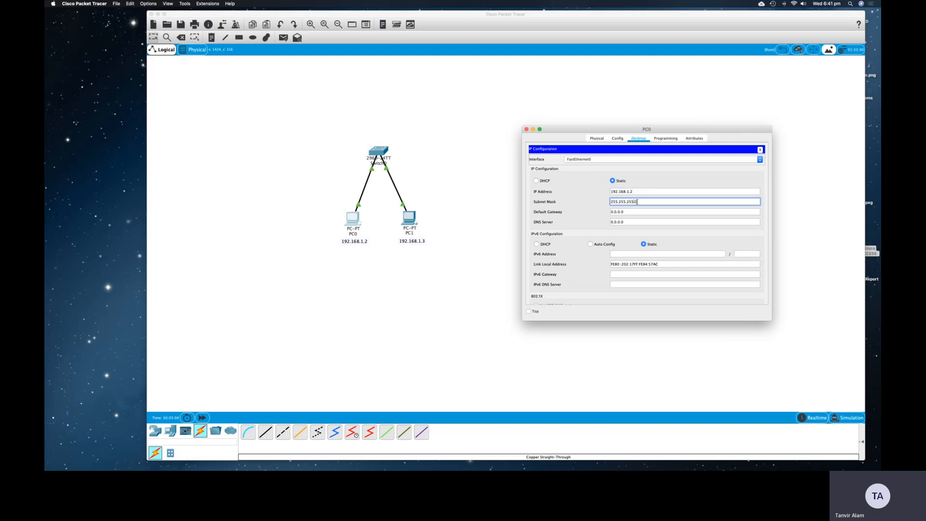
left_click(526, 130)
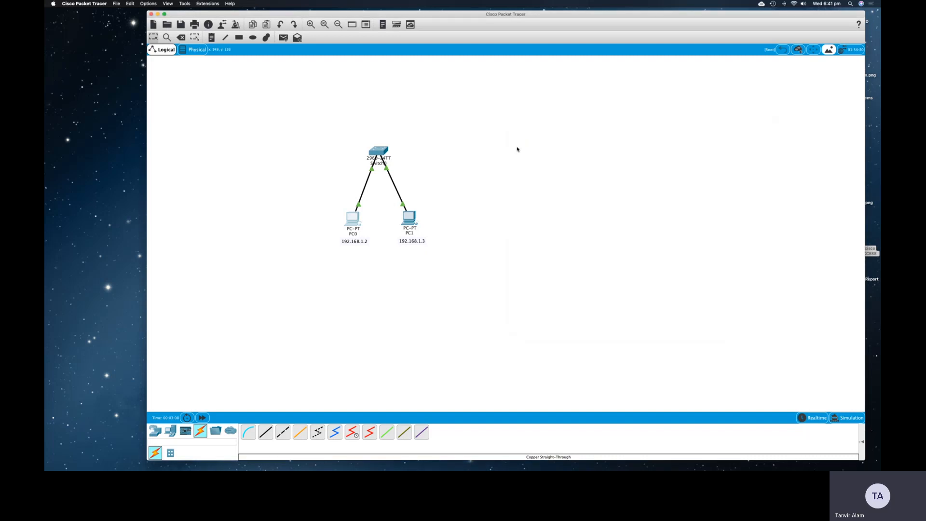
- Give PC1 the static IP address 192.168.1.3 with subnet mask 255.255.255.0, and close its device window
left_click(410, 218)
left_click_drag(464, 140, 620, 118)
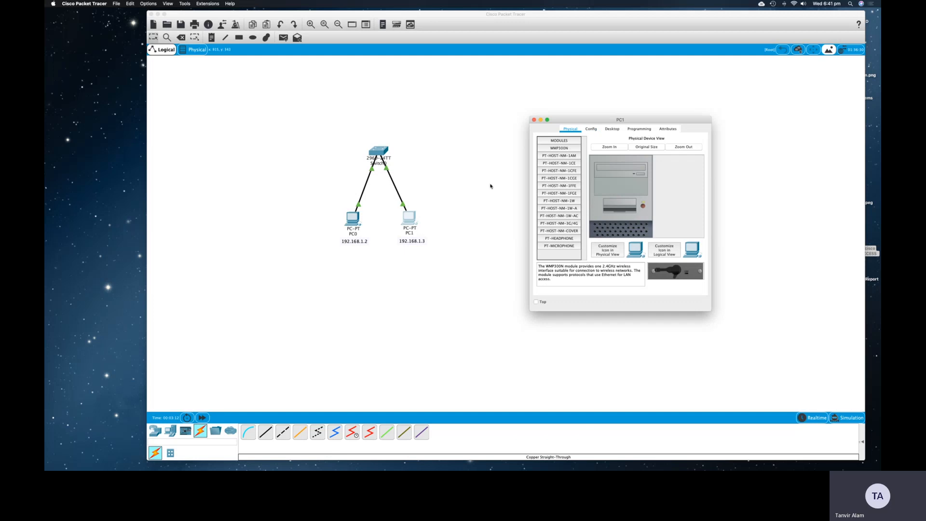
left_click(612, 128)
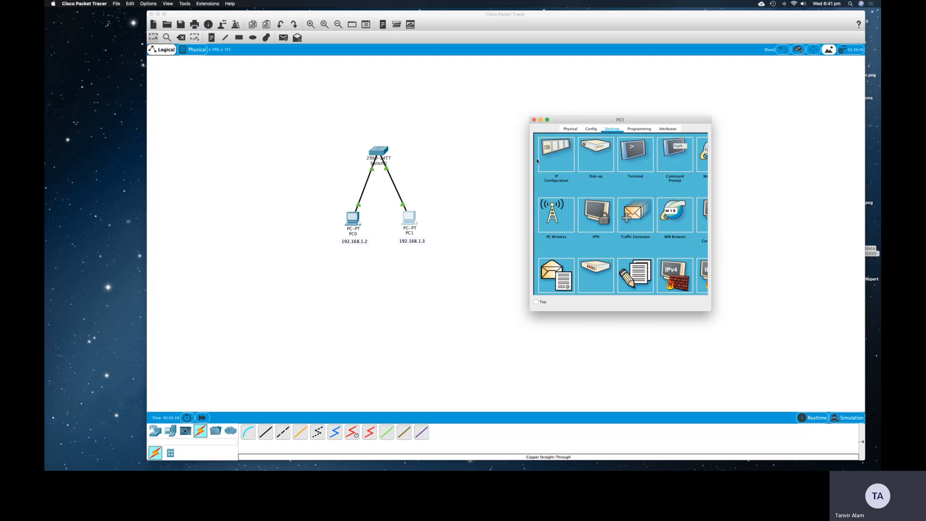
left_click(557, 162)
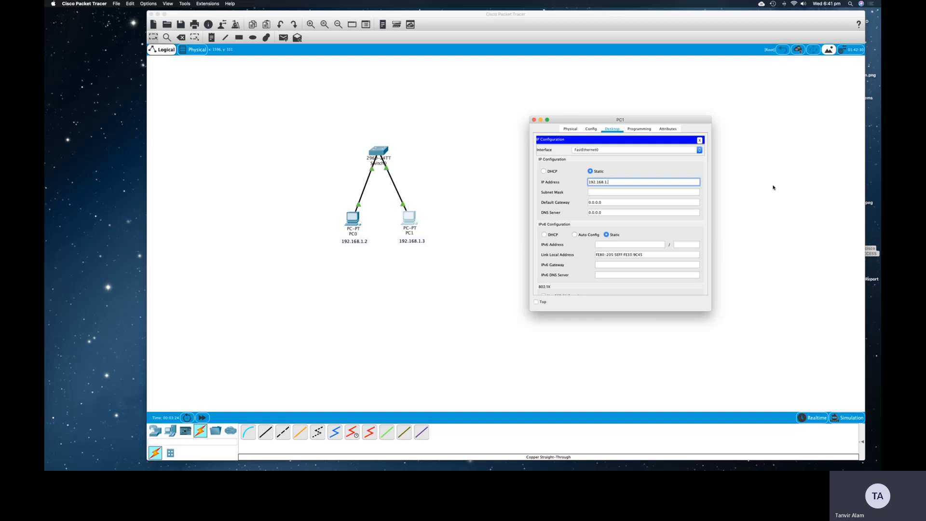
left_click(634, 191)
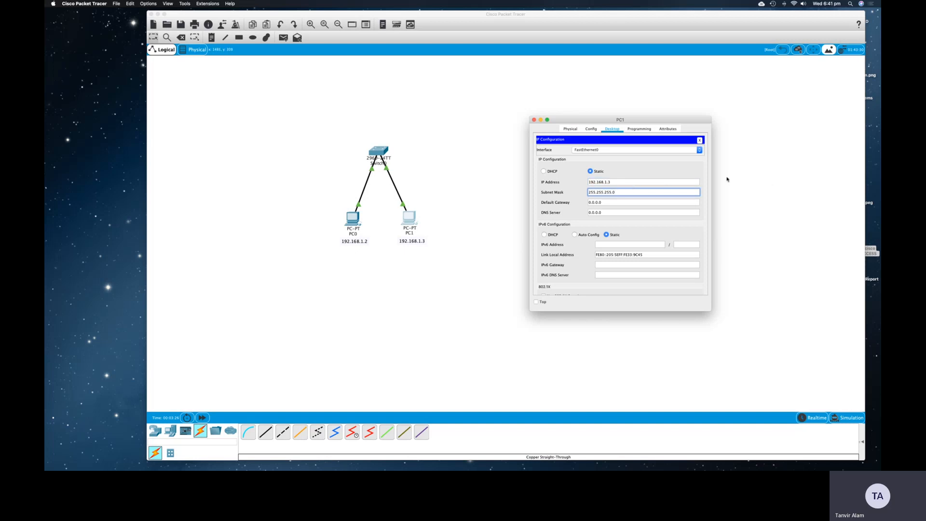
left_click(534, 120)
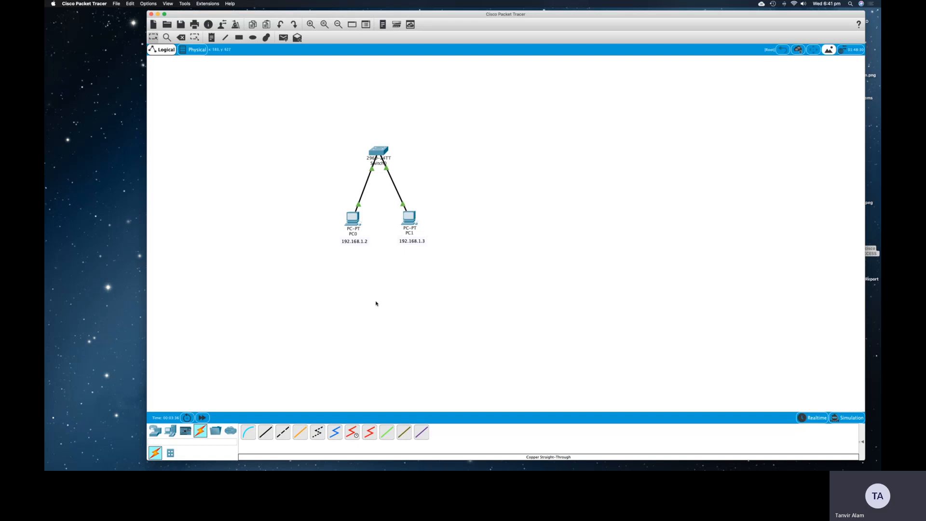
- Test connectivity to PC1 by running ping 192.168.1.3 from PC0's Command Prompt, check the replies, and close the window
left_click(353, 219)
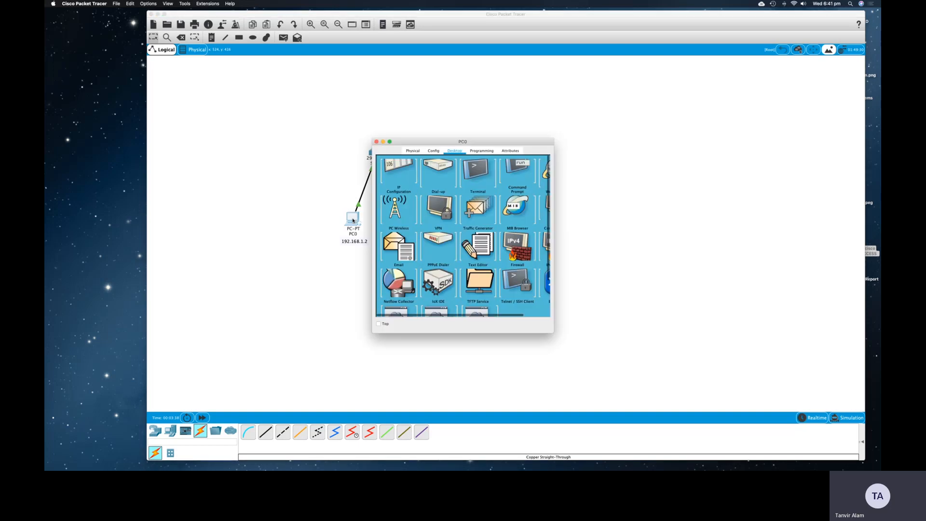
left_click_drag(448, 145, 216, 130)
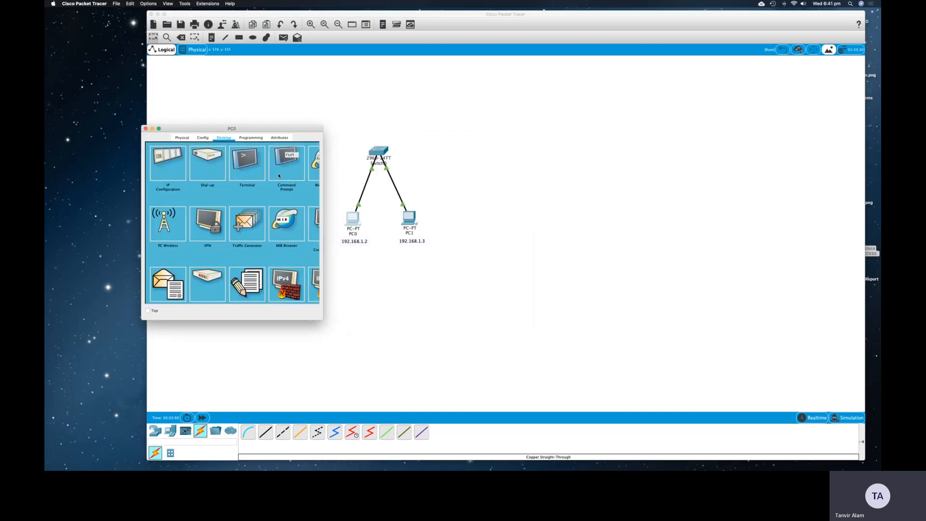
left_click(284, 174)
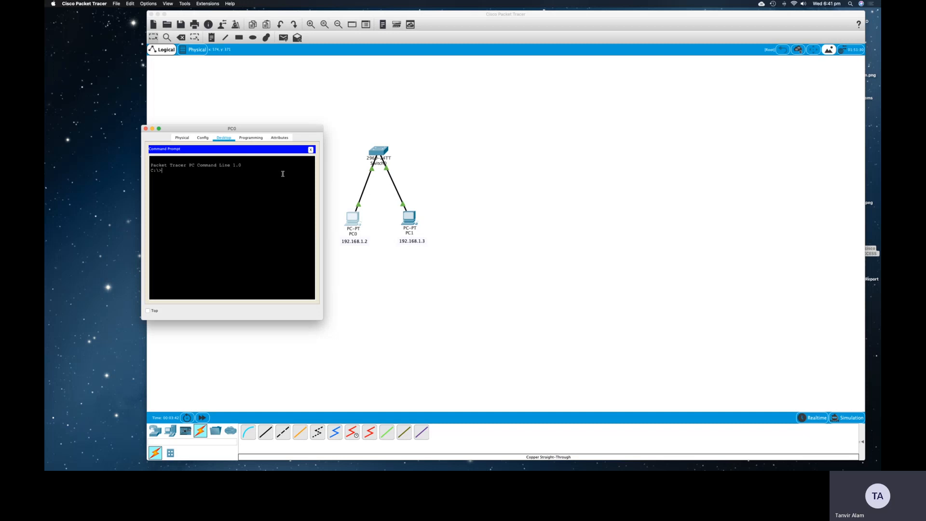
key("Return")
key("Return")
key("Return")
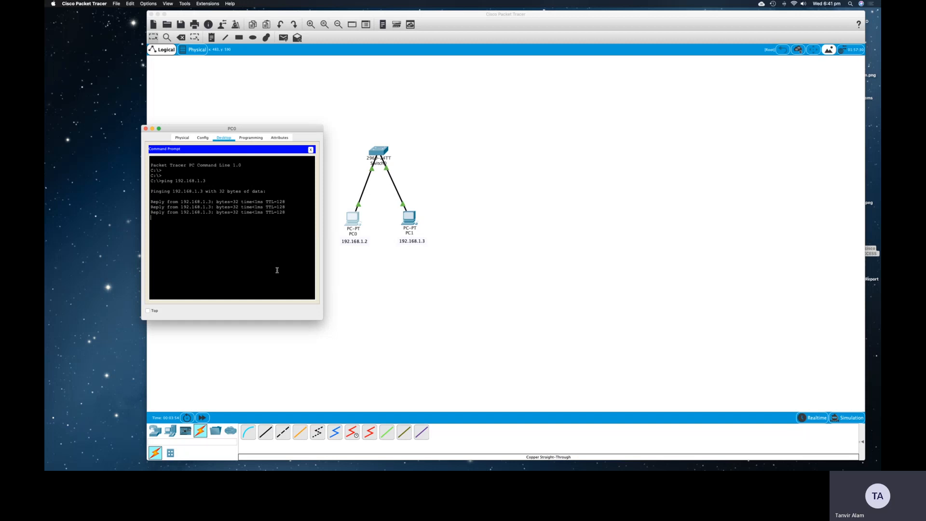
left_click_drag(286, 218, 150, 209)
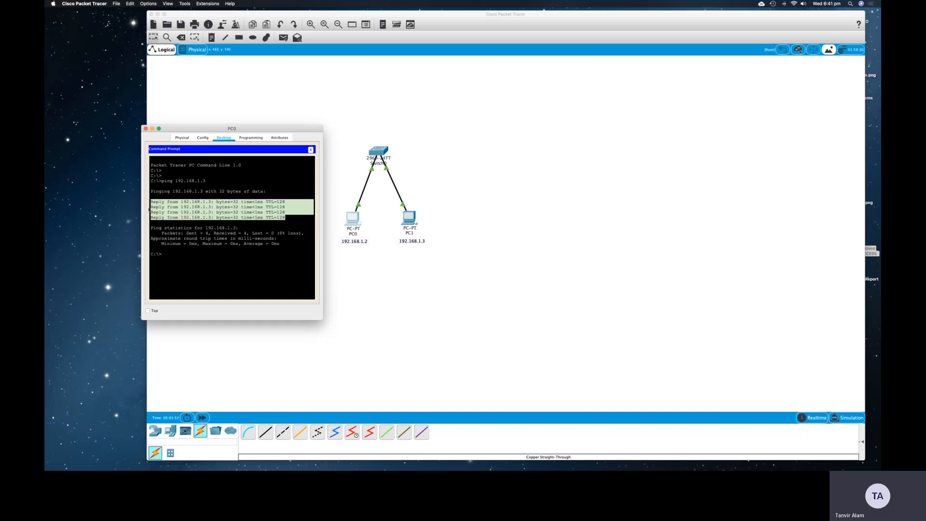
left_click(145, 128)
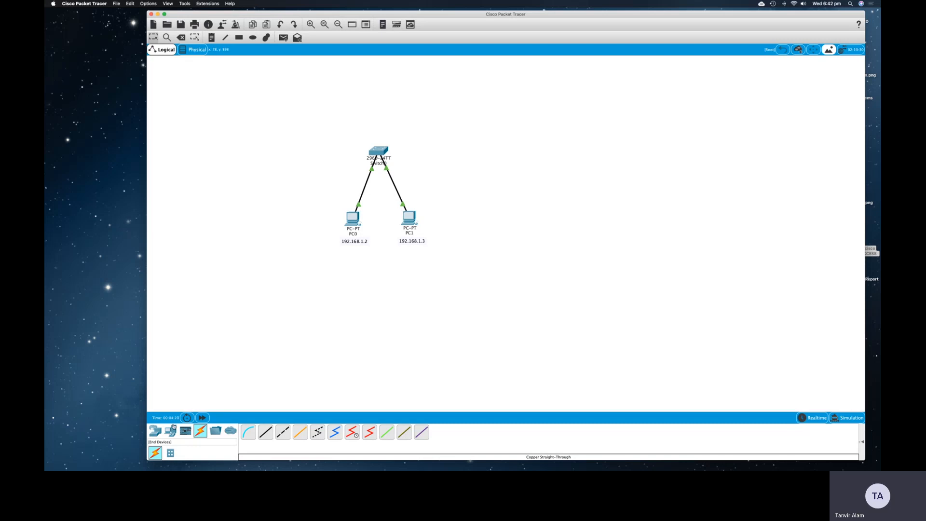
- Add a laptop end device to the workspace beside the switch, above and to the side of PC1
left_click(170, 431)
left_click(264, 432)
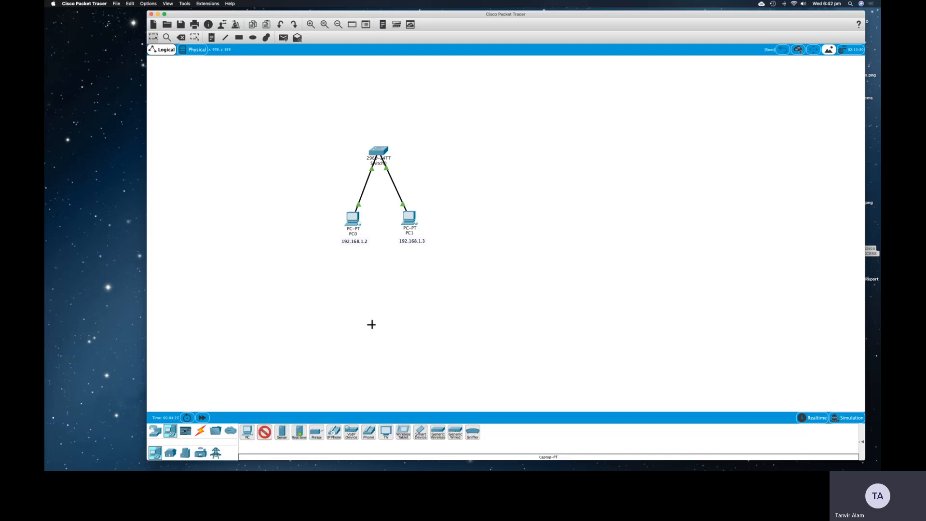
left_click(441, 169)
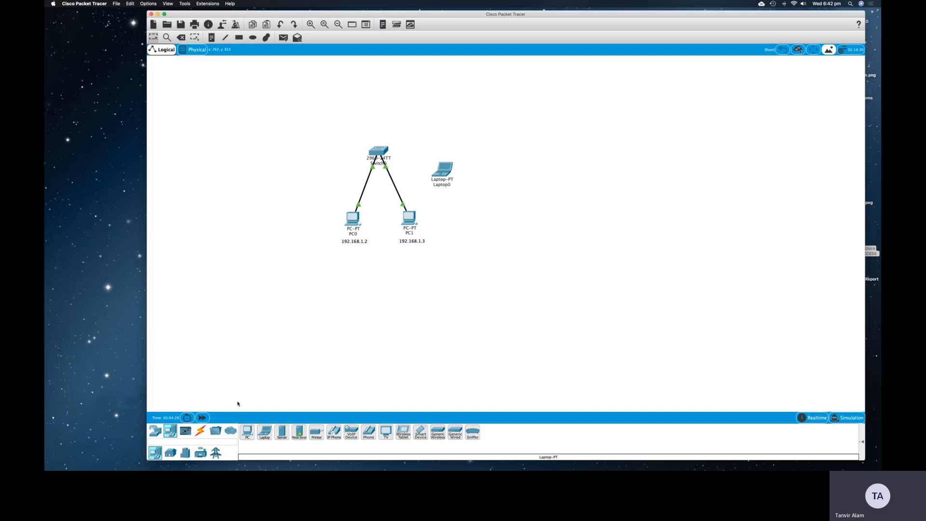
- Connect the laptop to the switch's Console port with a console cable
left_click(200, 430)
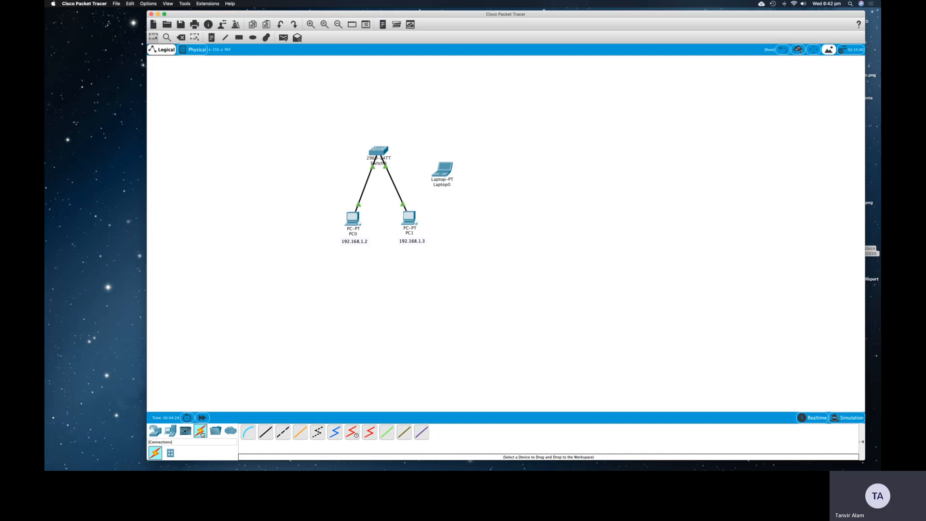
left_click(249, 434)
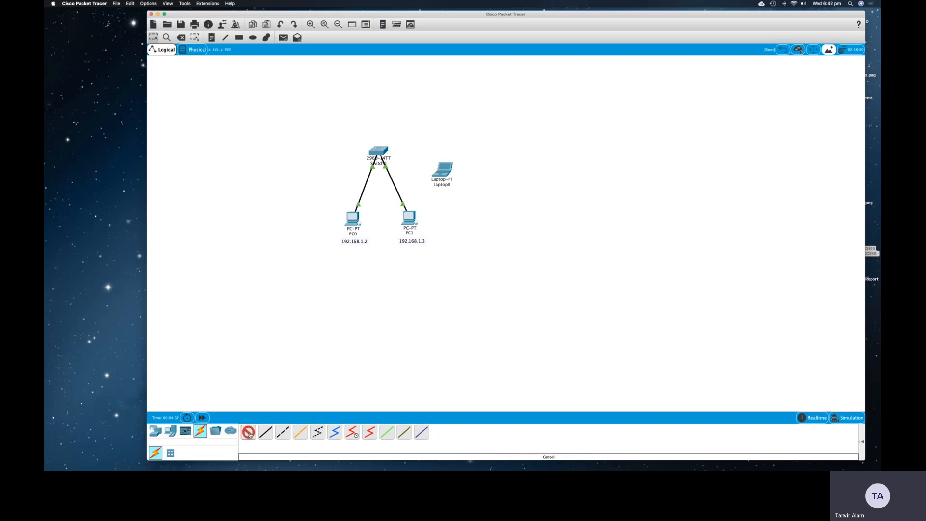
left_click(445, 169)
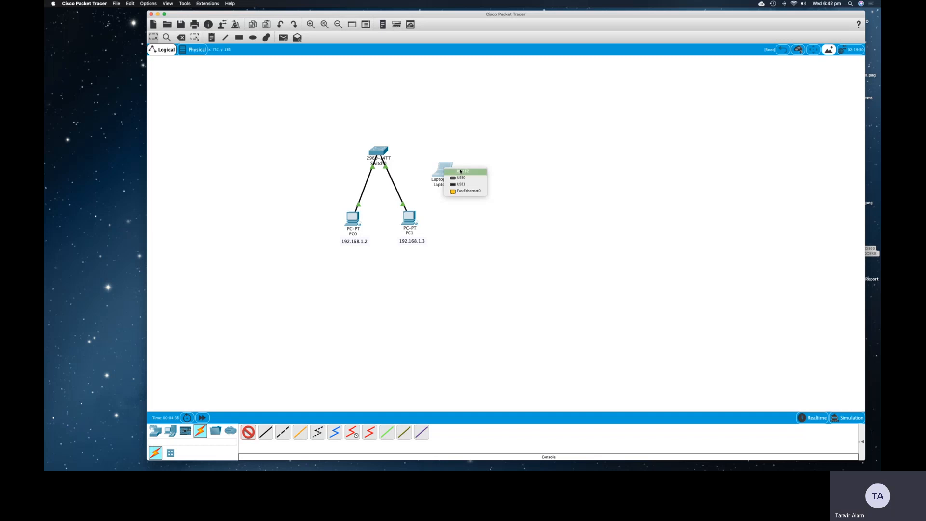
left_click(467, 191)
left_click(383, 152)
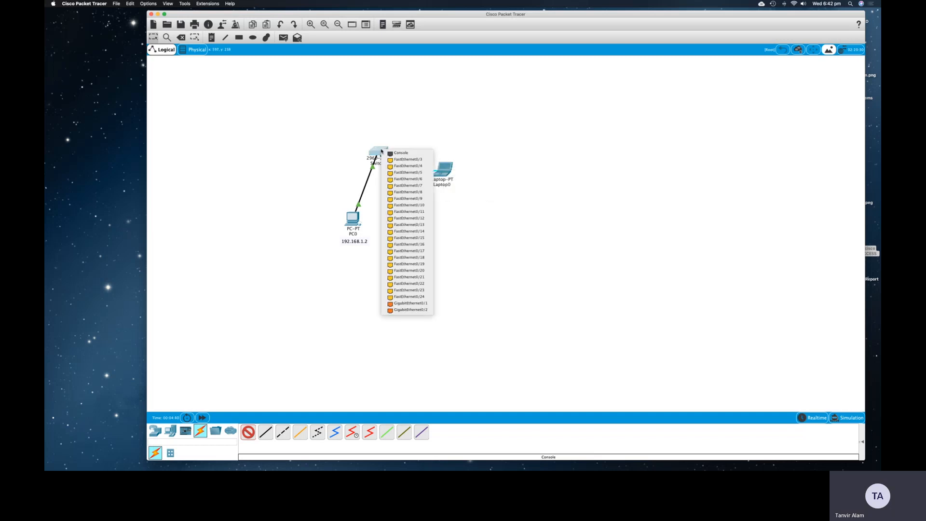
left_click(400, 154)
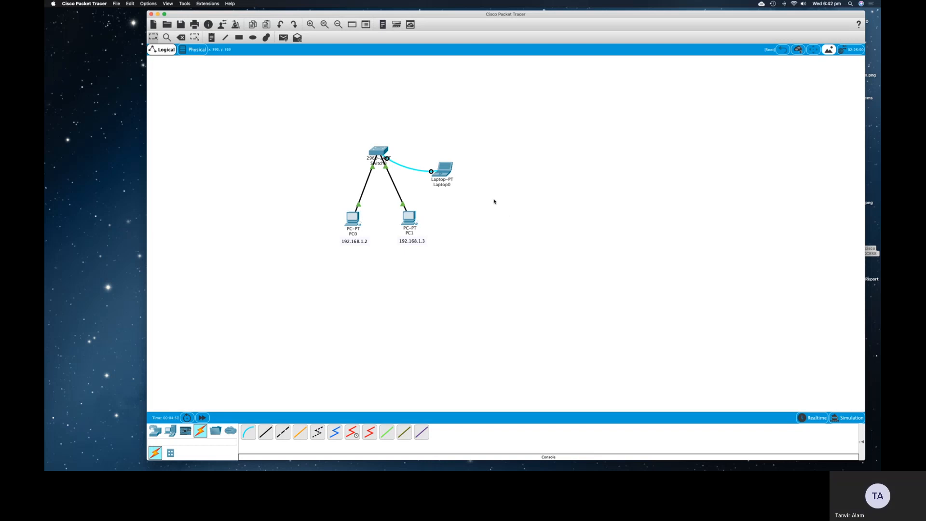
- Open the laptop's Terminal with the default port settings and bring up the switch's command prompt
left_click(442, 168)
left_click_drag(527, 146, 717, 117)
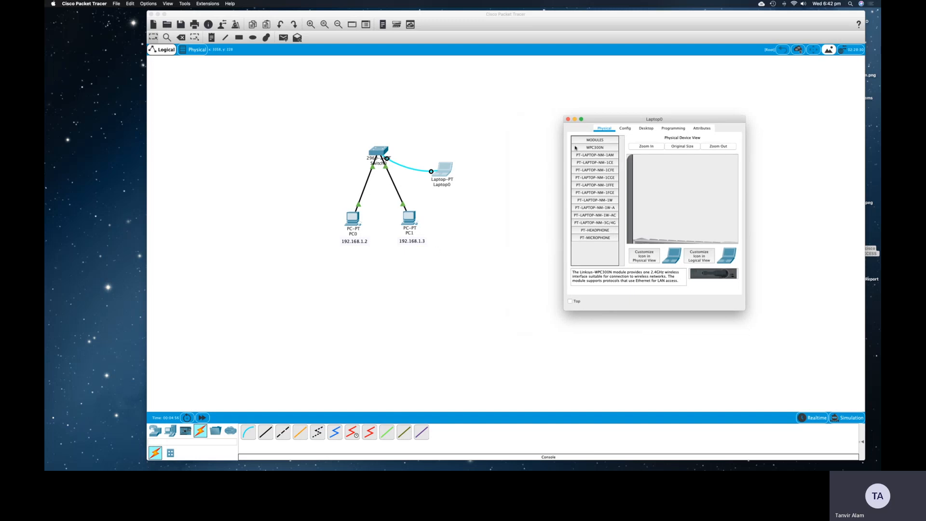
left_click(646, 128)
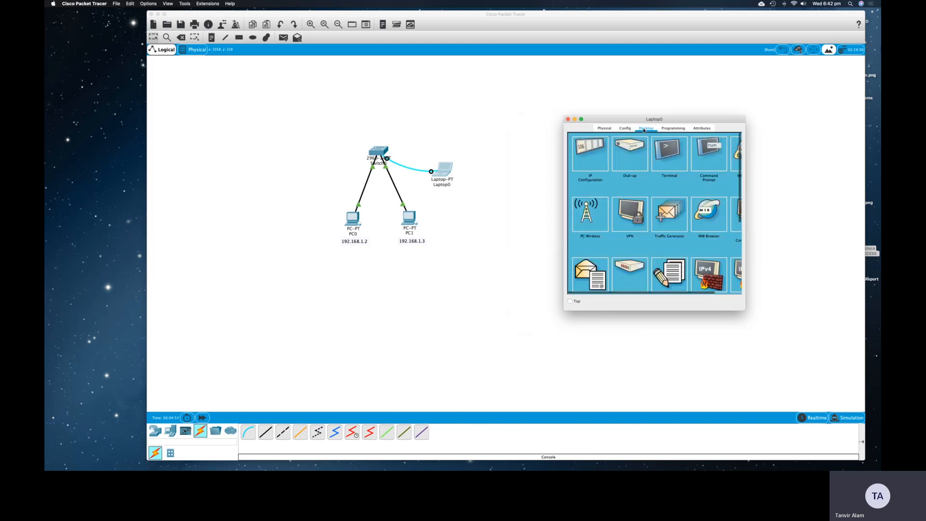
left_click(672, 156)
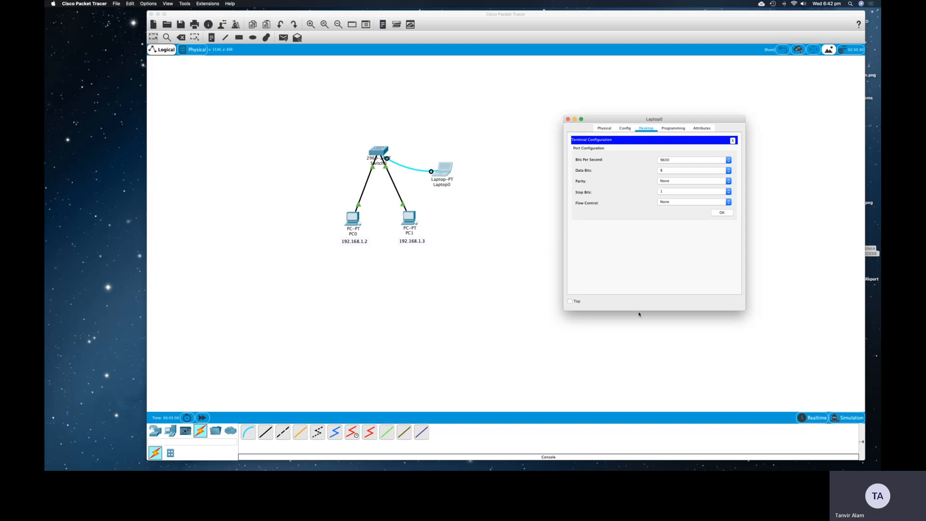
left_click(728, 215)
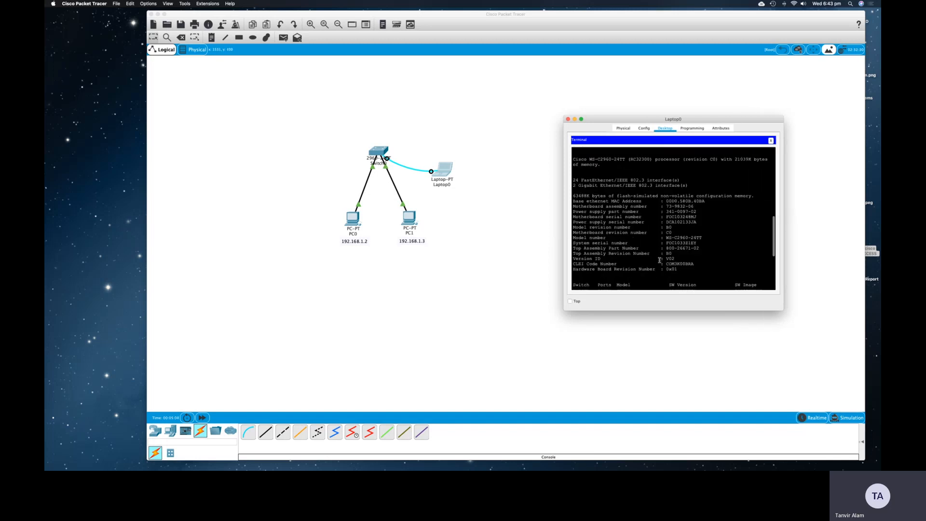
key("Return")
key("Return")
key("Return")
key("Return")
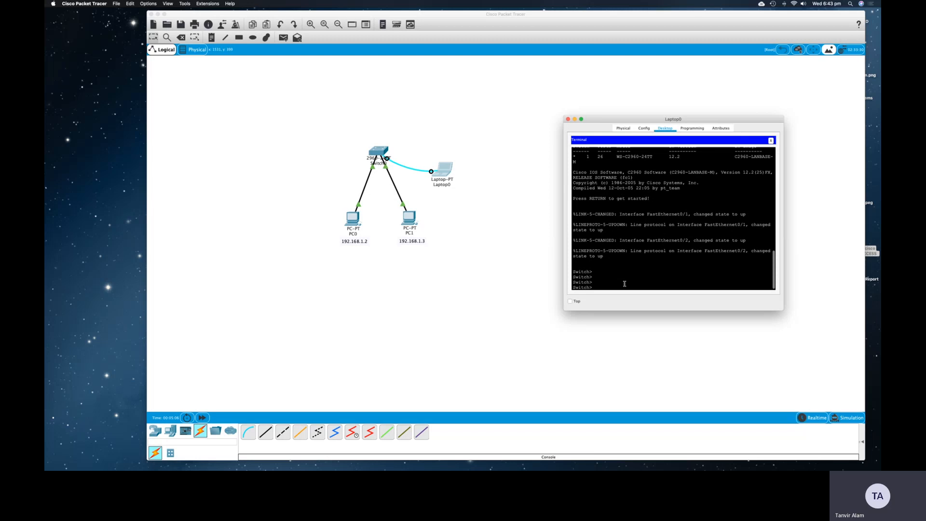
left_click_drag(593, 288, 568, 271)
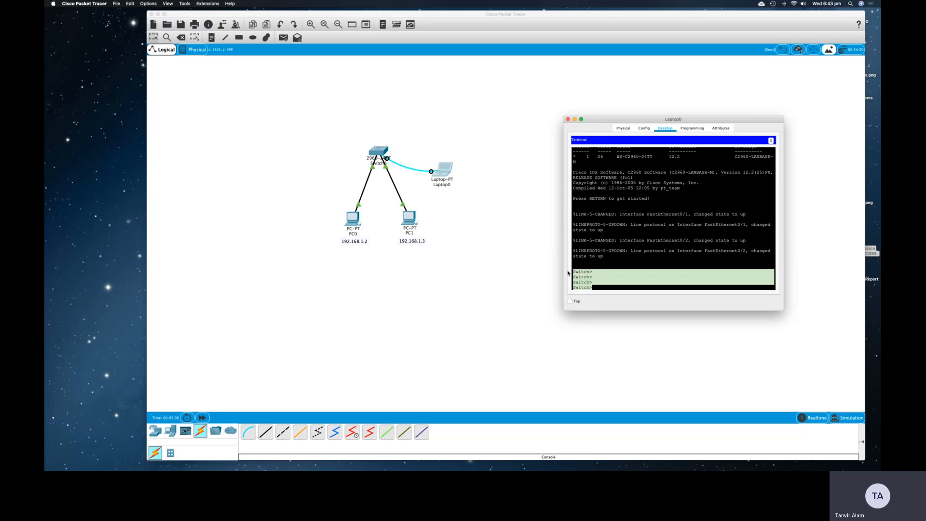
left_click(597, 286)
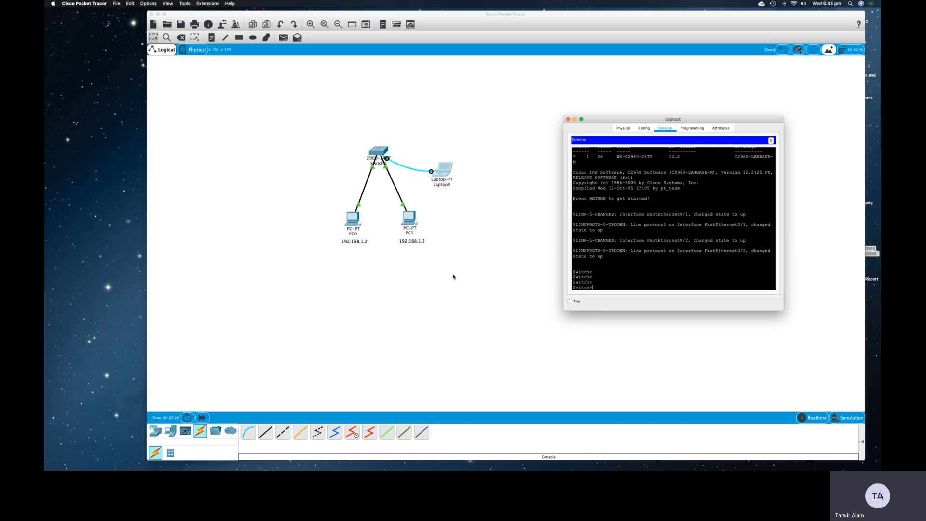
- Enter privileged mode and global configuration mode on the switch with enable and configure terminal
type("enable")
key("Return")
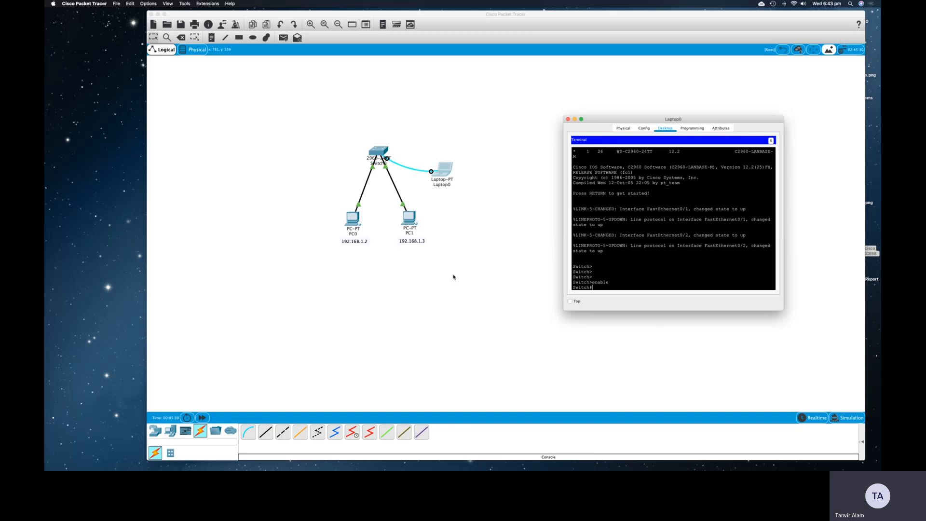
type("configure terminal")
key("Return")
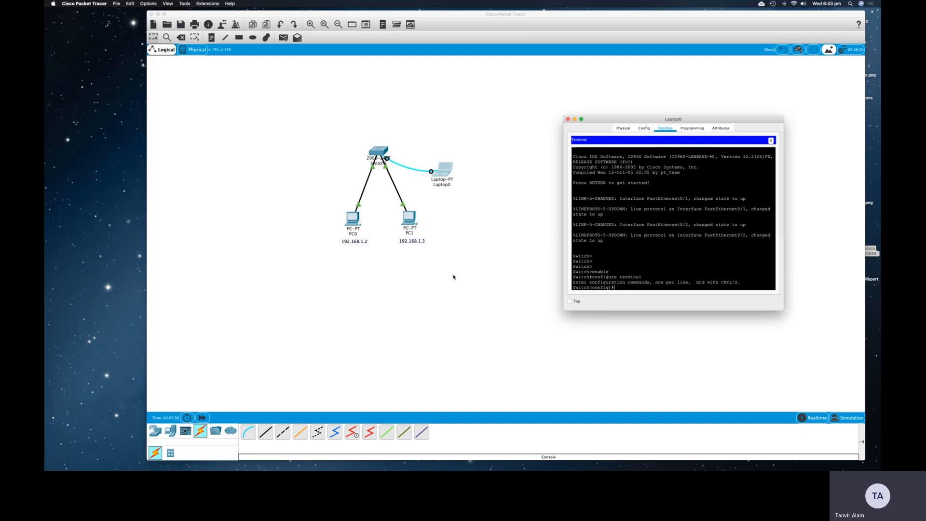
key("Return")
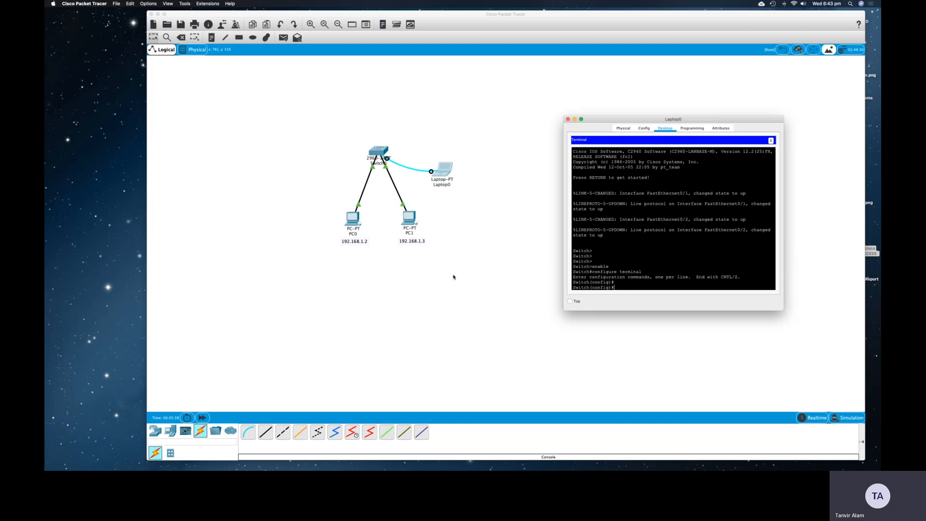
- Protect the switch's privileged mode by setting the password with the enable secret command
type("e")
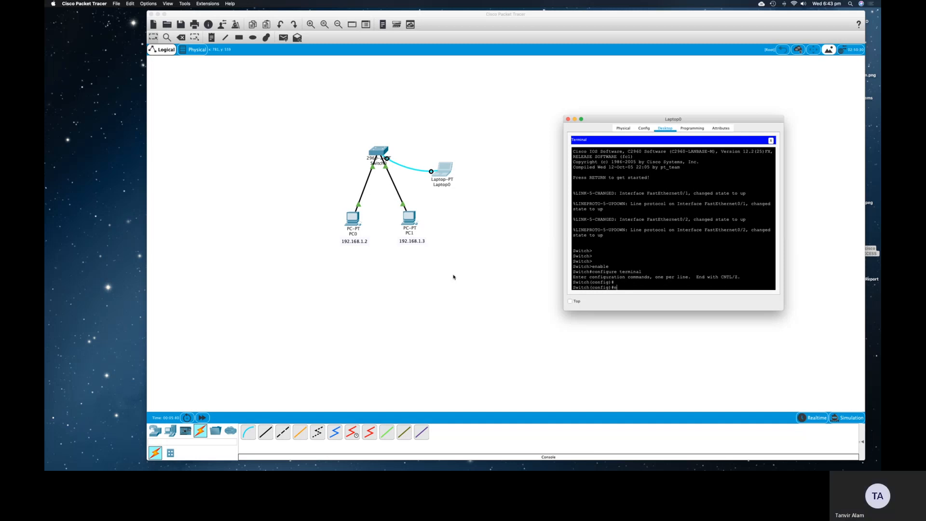
type("nable secret")
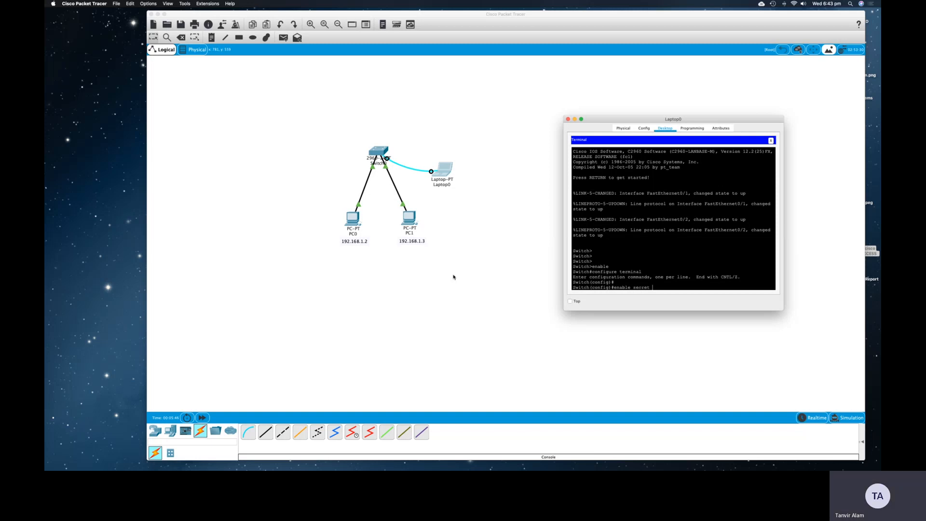
type(" cisco")
left_click_drag(667, 287, 634, 287)
key("Return")
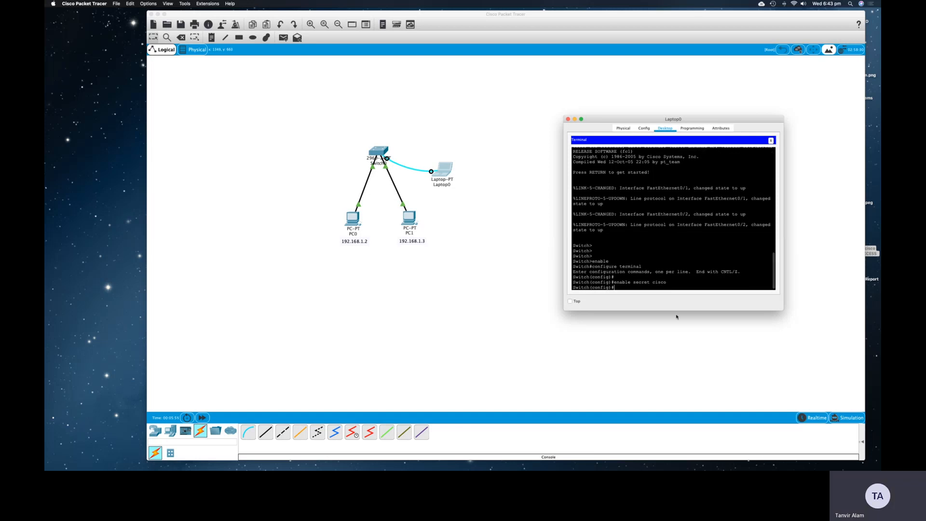
- Exit configuration mode and log out of the switch's console session
type("exit")
key("Return")
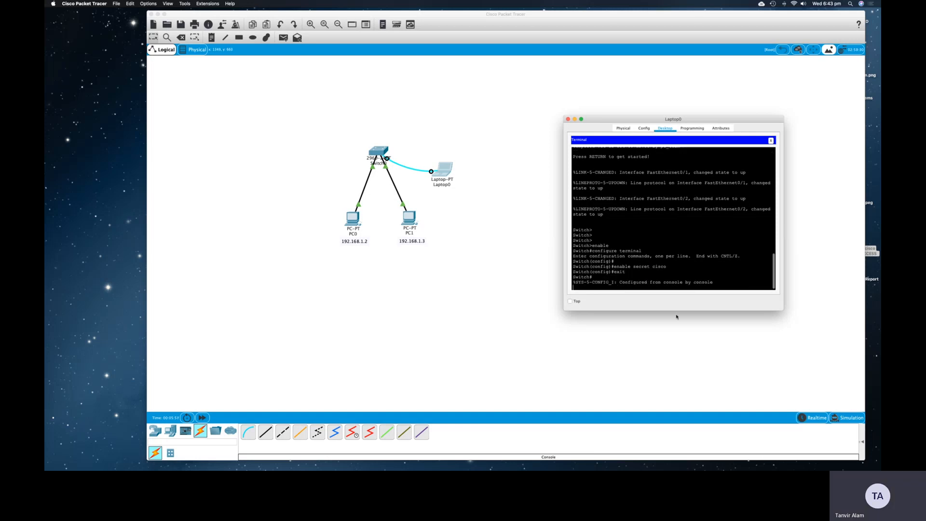
type("exit")
key("Return")
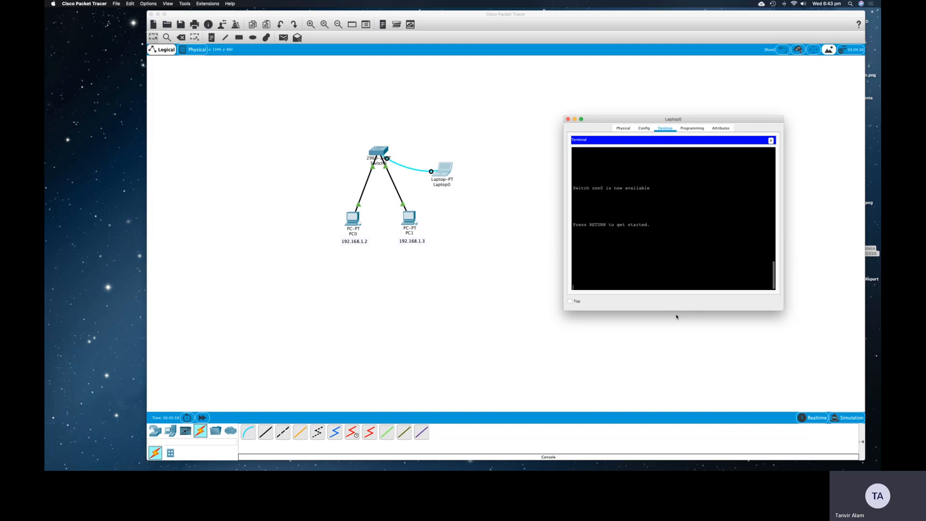
- Start a new console session and re-enter privileged mode with enable, supplying the enable secret password
key("Return")
key("Return")
key("Return")
key("Return")
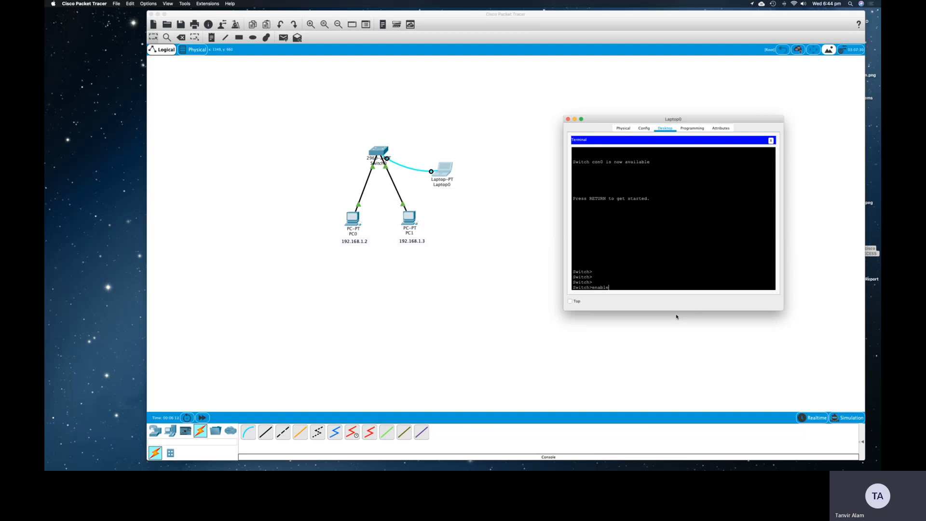
key("Return")
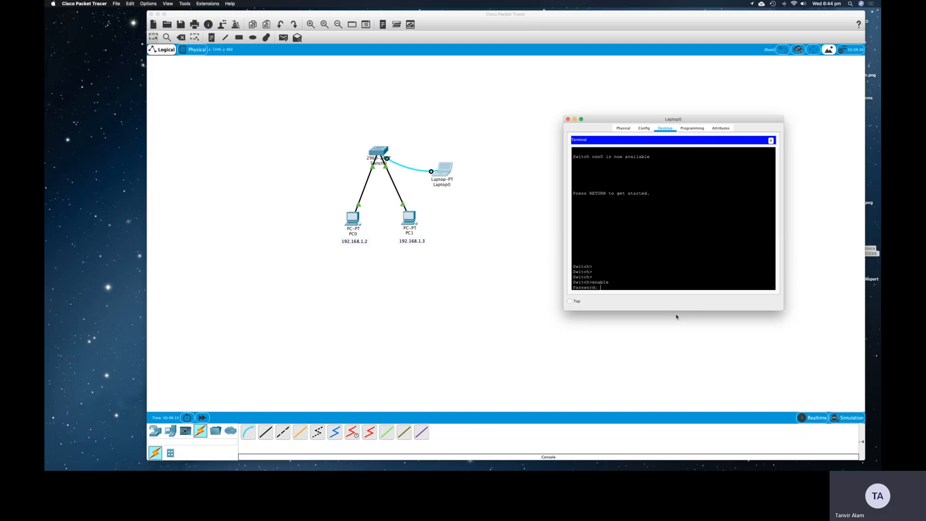
key("Return")
key("Return")
key("Return")
key("Return")
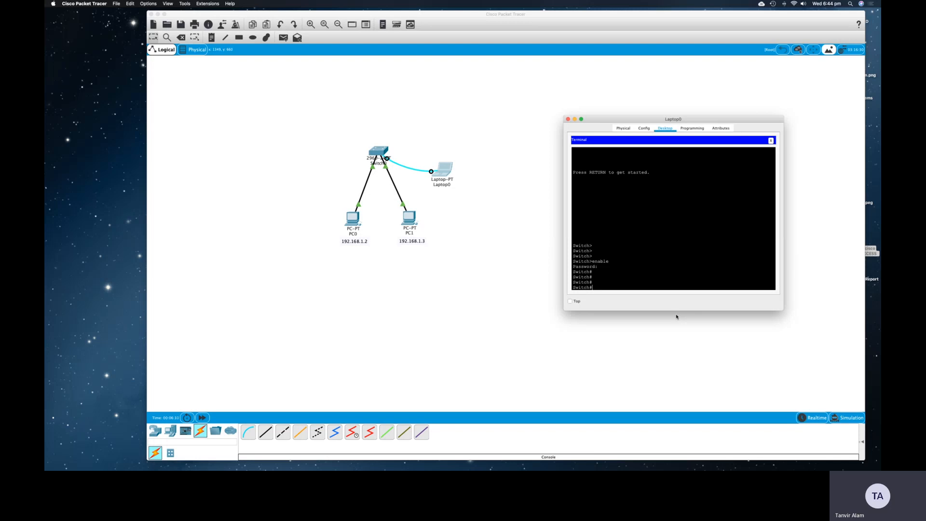
- Run show vlan, widen the laptop window, and examine the ports in default VLAN 1 and the VLANs 1002 to 1005
type("show vlan")
key("Return")
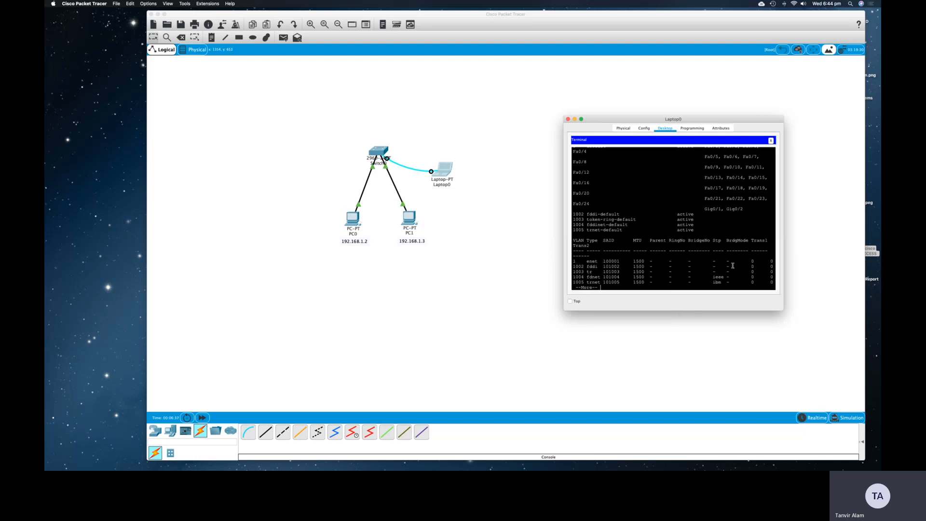
left_click_drag(783, 247, 853, 246)
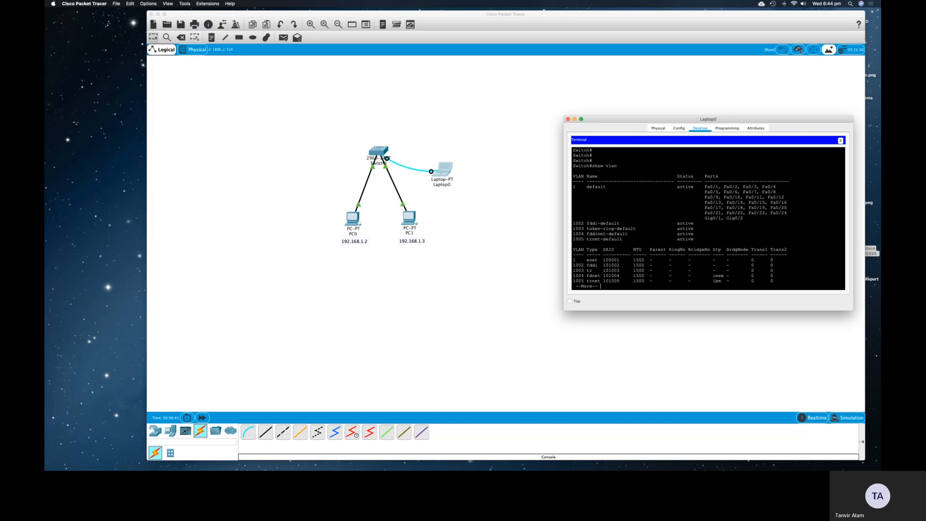
left_click_drag(574, 186, 775, 218)
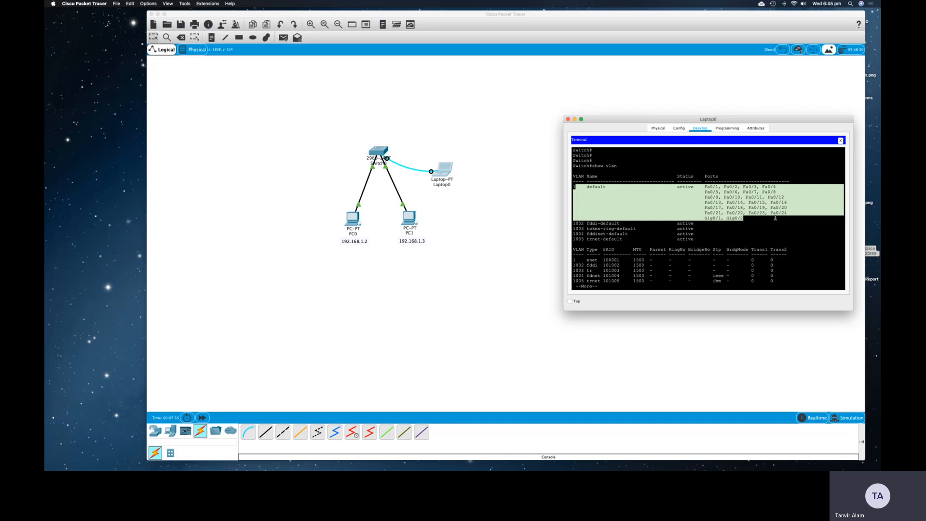
left_click(606, 174)
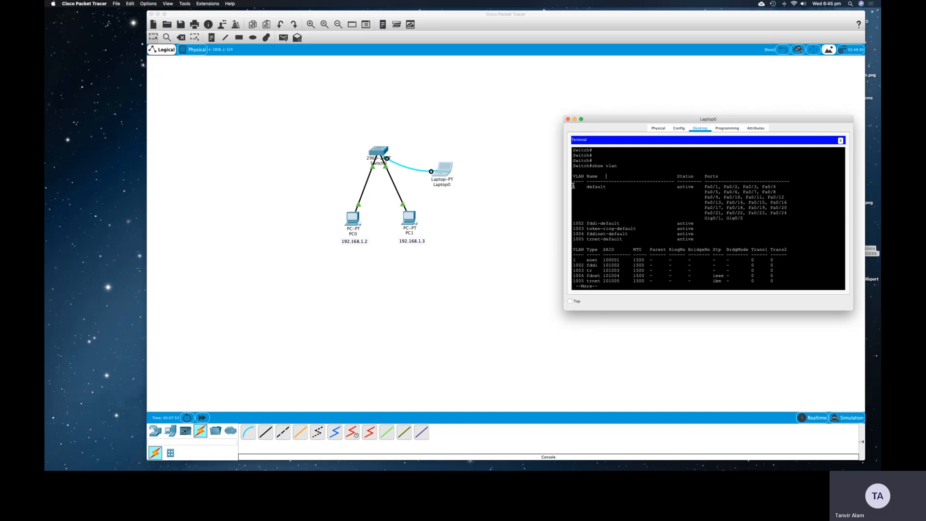
left_click_drag(573, 238, 626, 244)
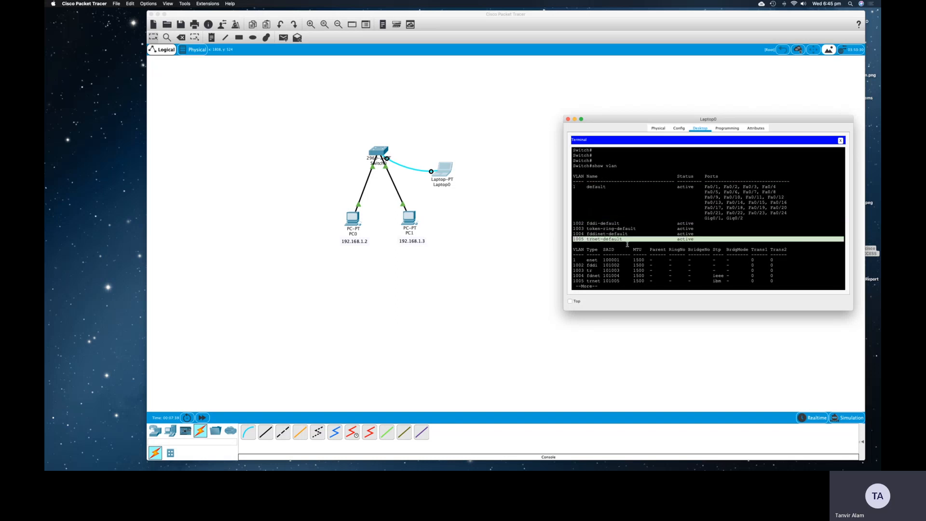
left_click_drag(573, 187, 606, 186)
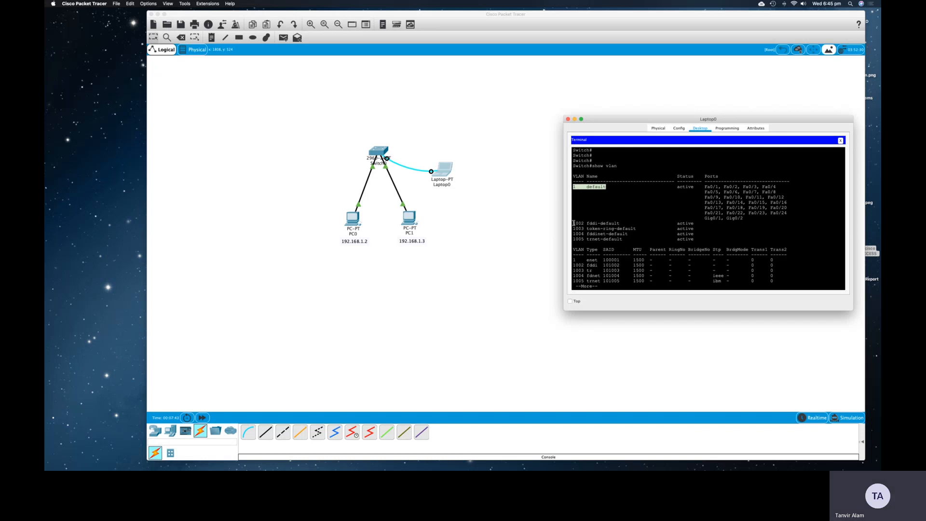
left_click_drag(573, 224, 596, 239)
- Page through the rest of the VLAN listing until the switch prompt returns
left_click(611, 286)
key("Return")
key("Return")
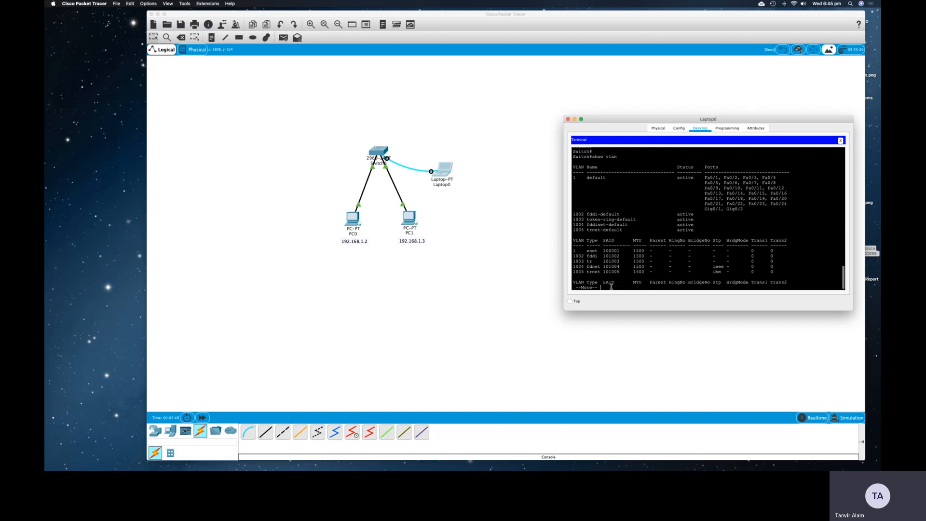
key("Return")
key("Return")
key("Return")
key("Return")
key("Return")
key("Return")
key("Return")
key("Return")
key("Return")
key("Return")
key("Return")
key("Return")
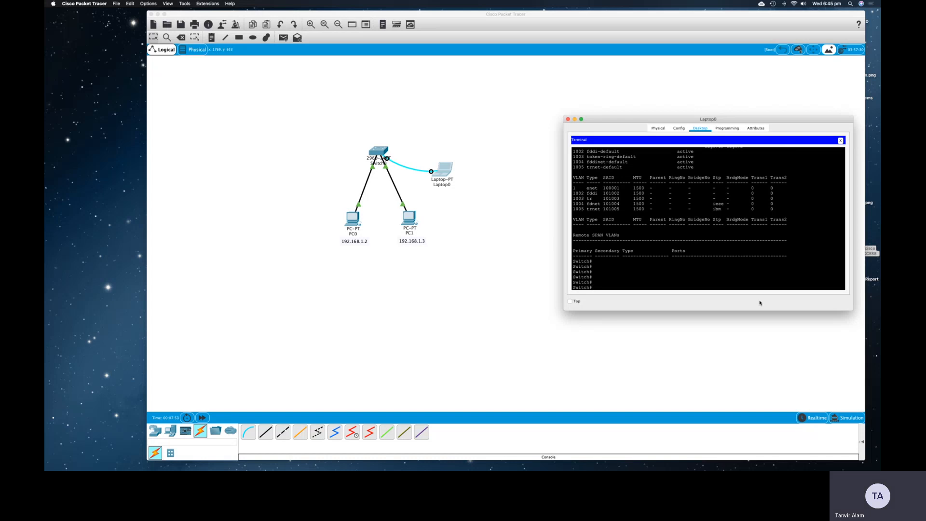
- Enter global configuration mode on the switch and create VLAN 100 with the name MGT
type("configure terminal")
key("Return")
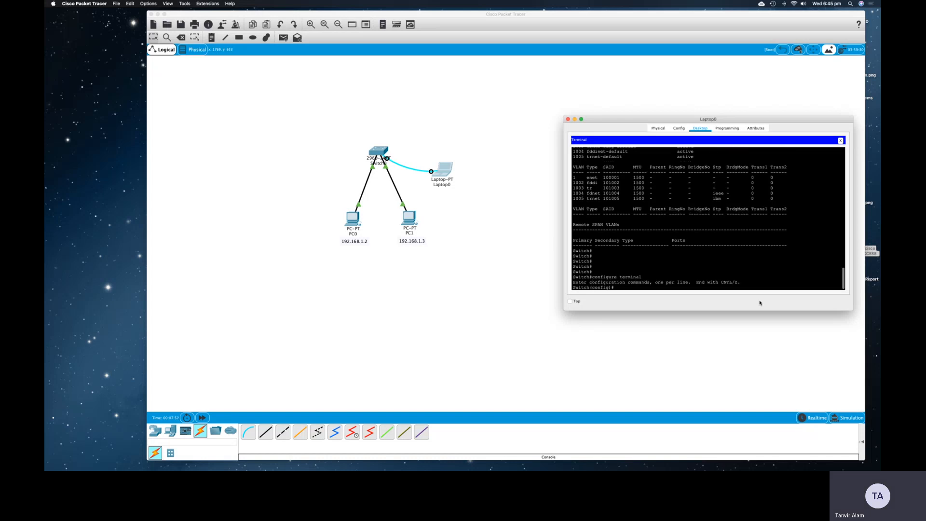
key("Return")
key("Return")
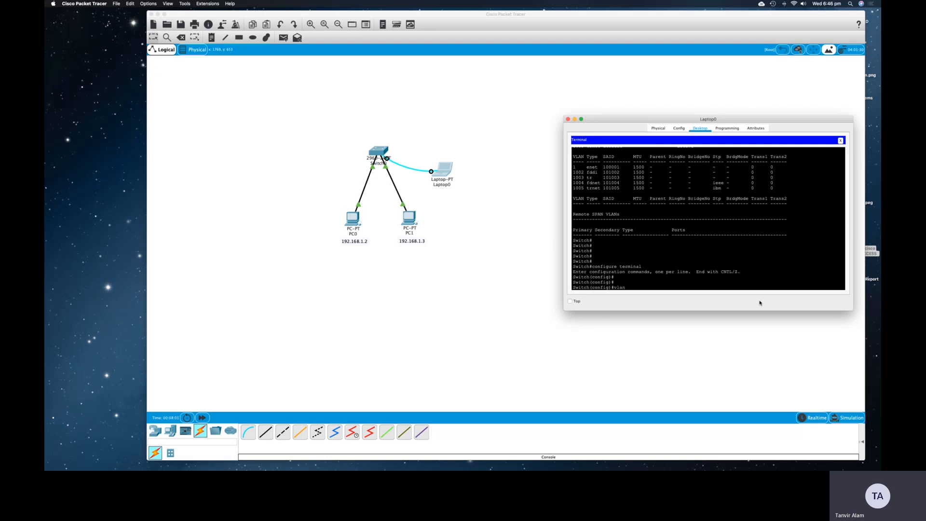
type("vlan 100")
key("Return")
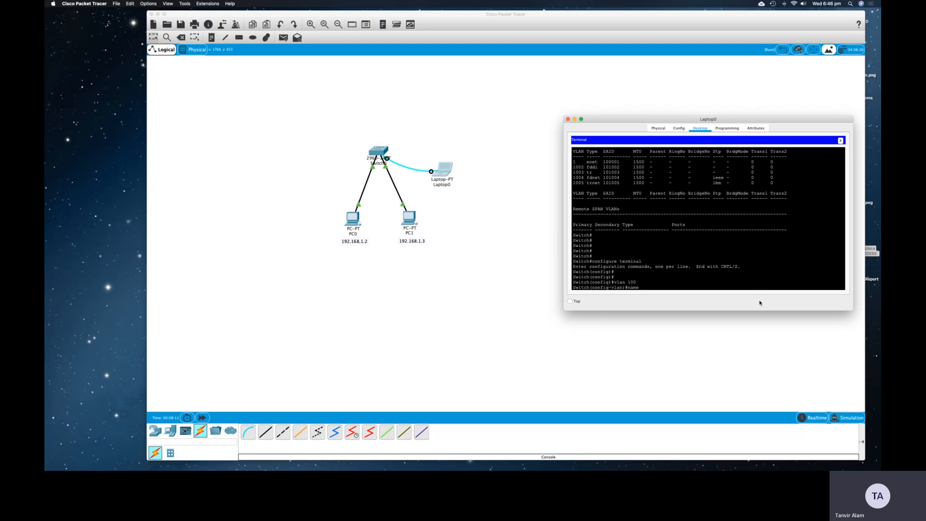
type("MGT")
key("Return")
- Exit VLAN configuration and global configuration mode back to the privileged switch prompt
type("exit")
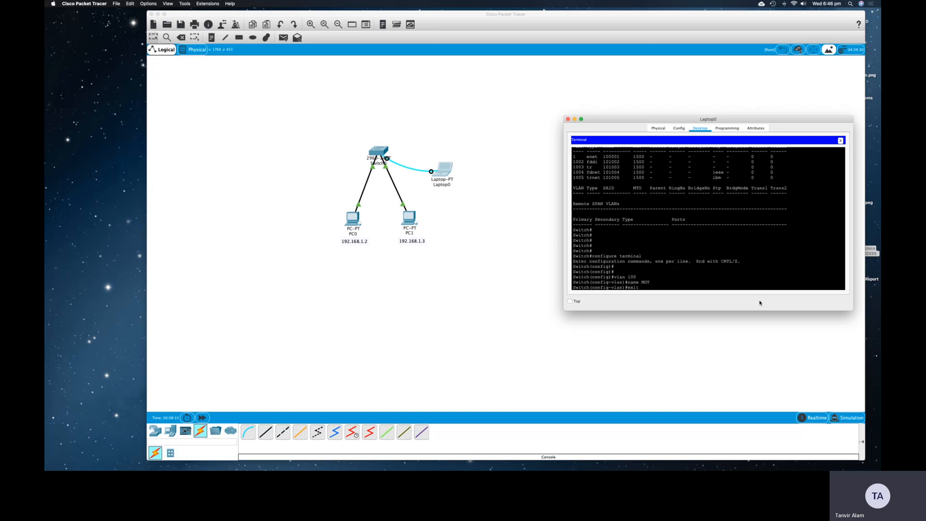
key("Return")
type("exit")
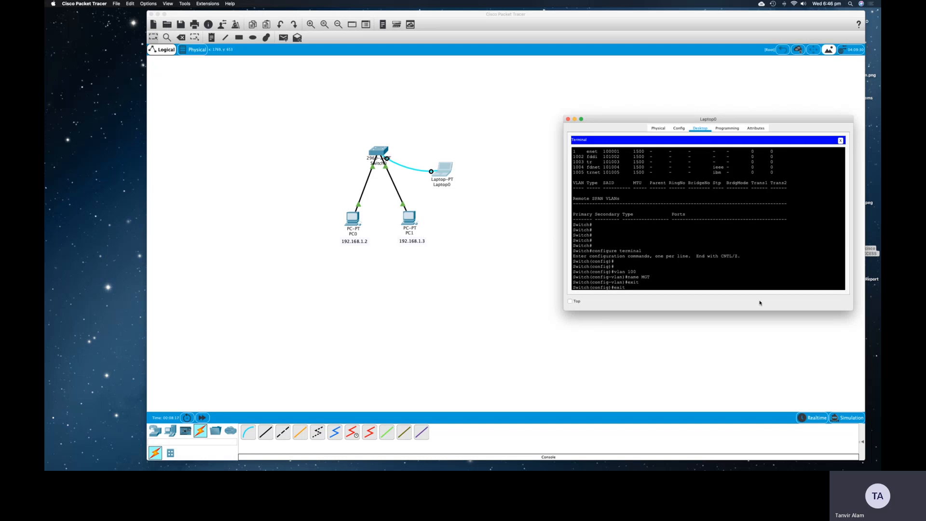
key("Return")
key("Return")
key("Return")
key("Return")
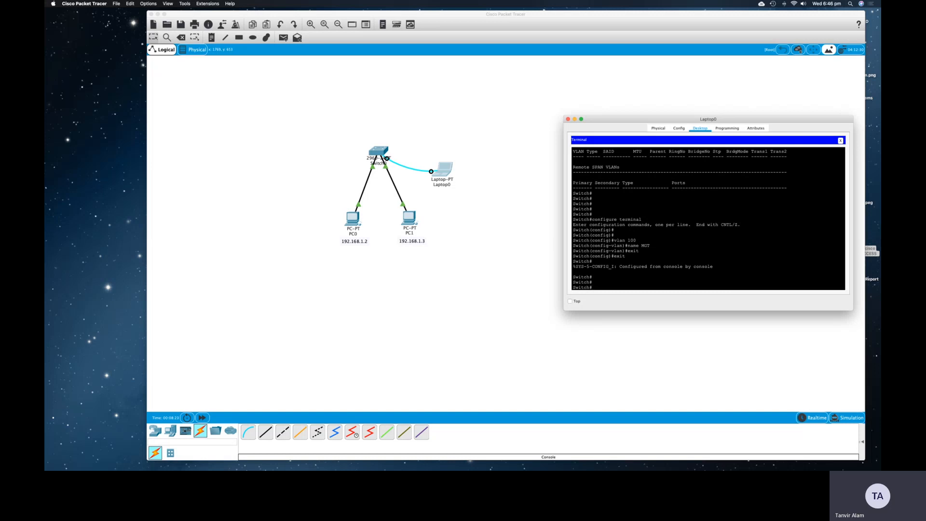
- Run show vlan and examine the VLAN 100 entry and the ports assigned to default VLAN 1
type("show vlan")
key("Return")
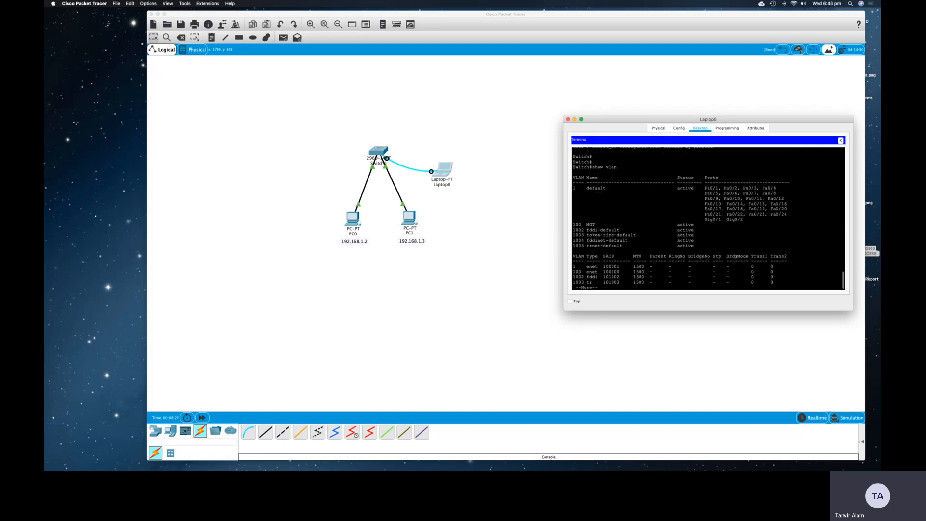
left_click_drag(573, 225, 717, 225)
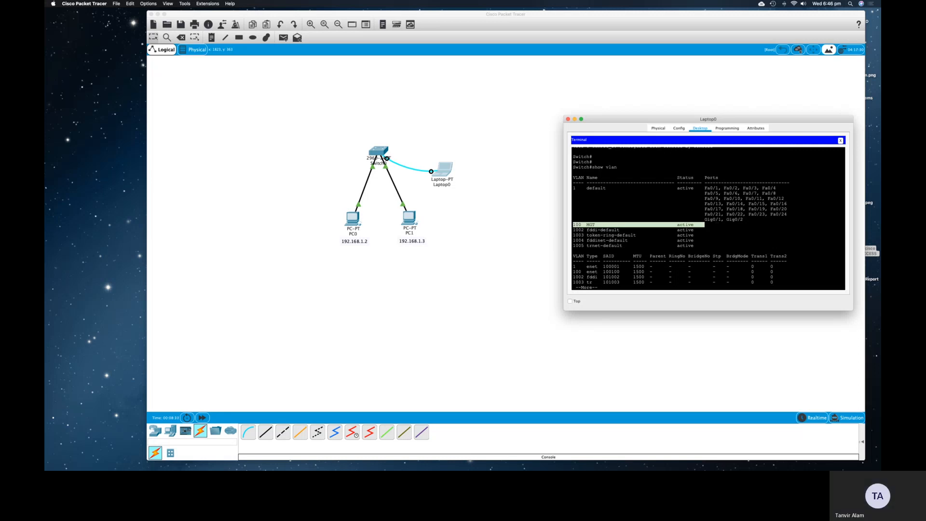
left_click_drag(745, 220, 704, 188)
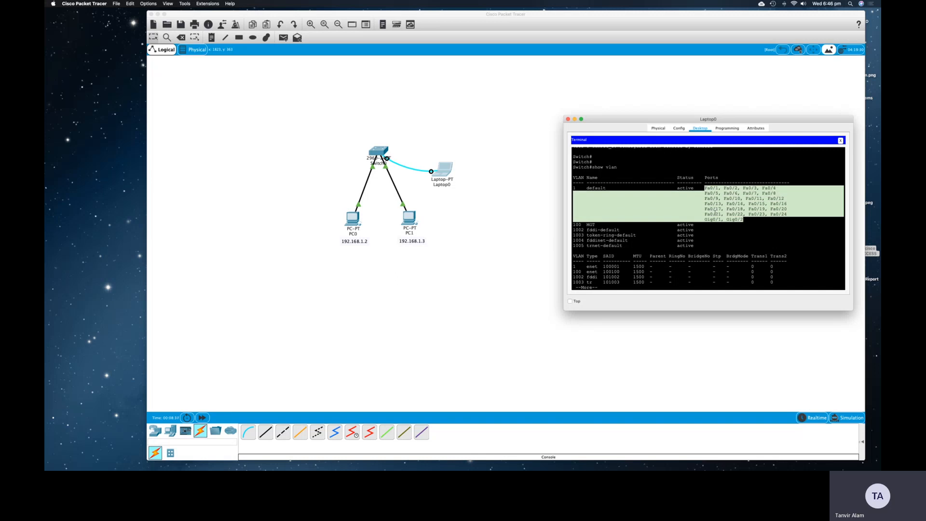
left_click(595, 225)
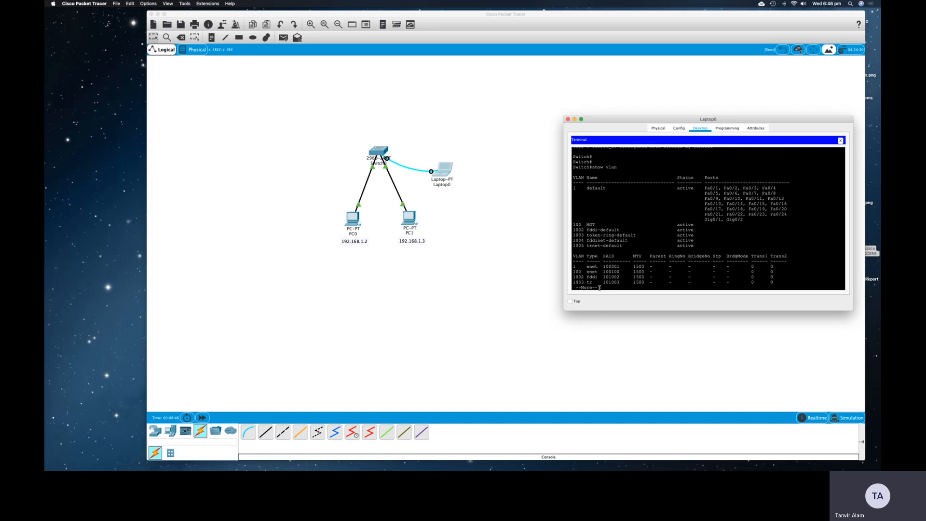
- Page through the remaining show vlan output to get back to the switch prompt
key("Return")
key("Return")
key("Return")
key("Return")
key("Return")
key("Return")
key("Return")
key("Return")
key("Return")
key("Return")
key("Return")
key("Return")
key("Return")
key("Return")
key("Return")
key("Return")
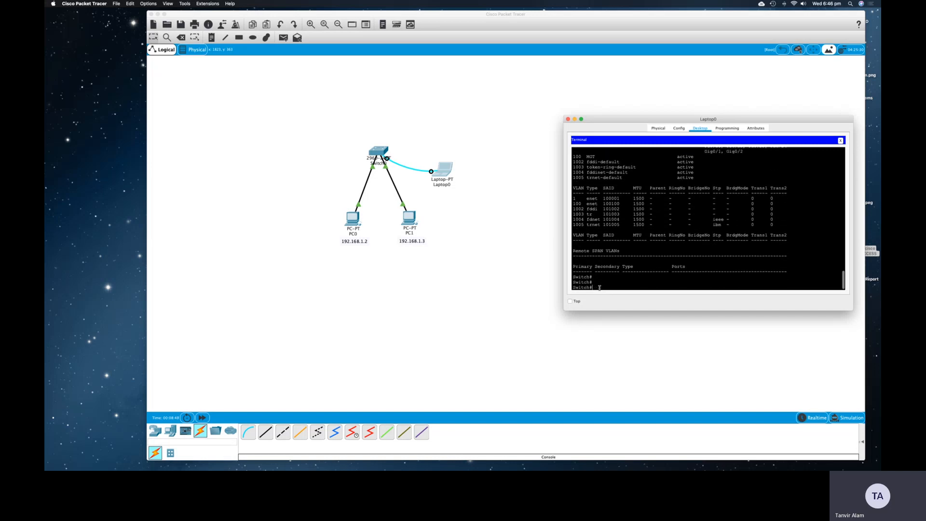
- Enter global configuration mode again with configure terminal
type("confi")
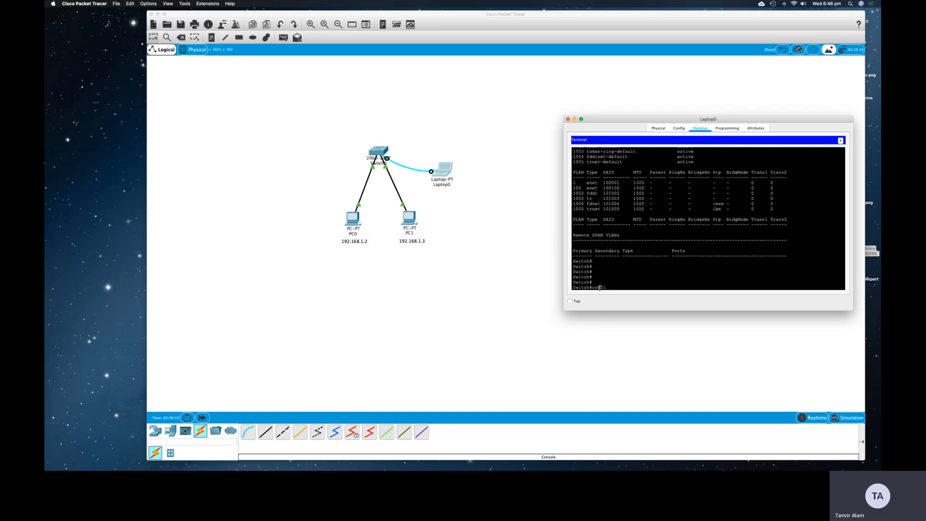
type("gure terminal")
key("Return")
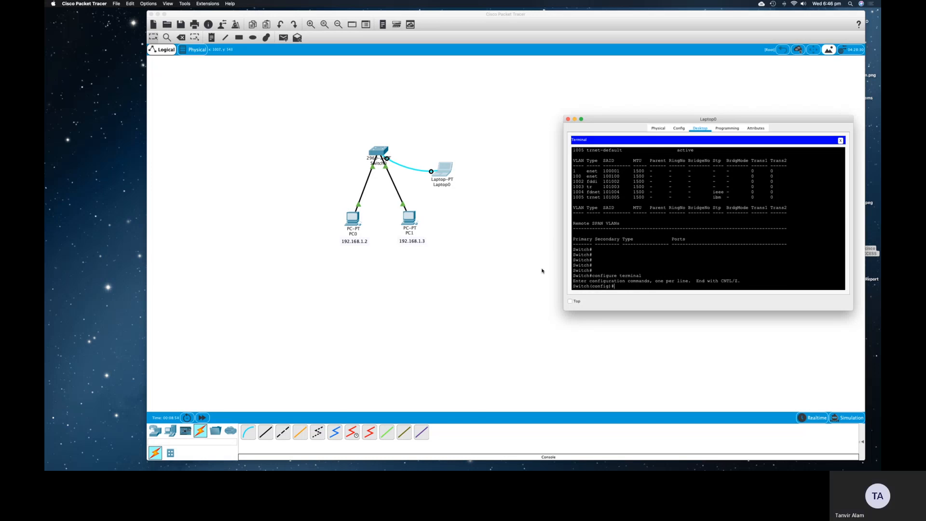
key("Return")
key("Return")
- Review the earlier VLAN listing, examining the default VLAN's ports, port Fa0/10 and the VLAN 100 MGT entry
scroll(672, 230, "up", 8)
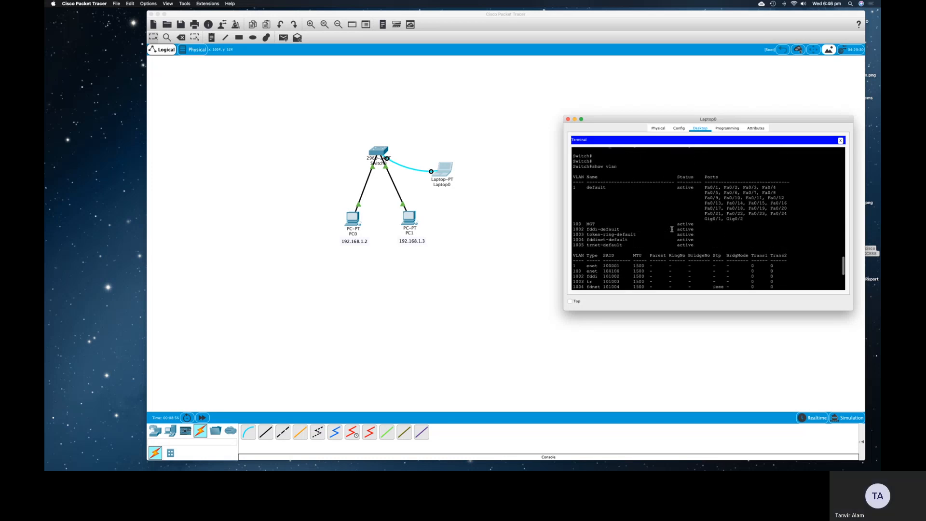
left_click_drag(748, 246, 700, 214)
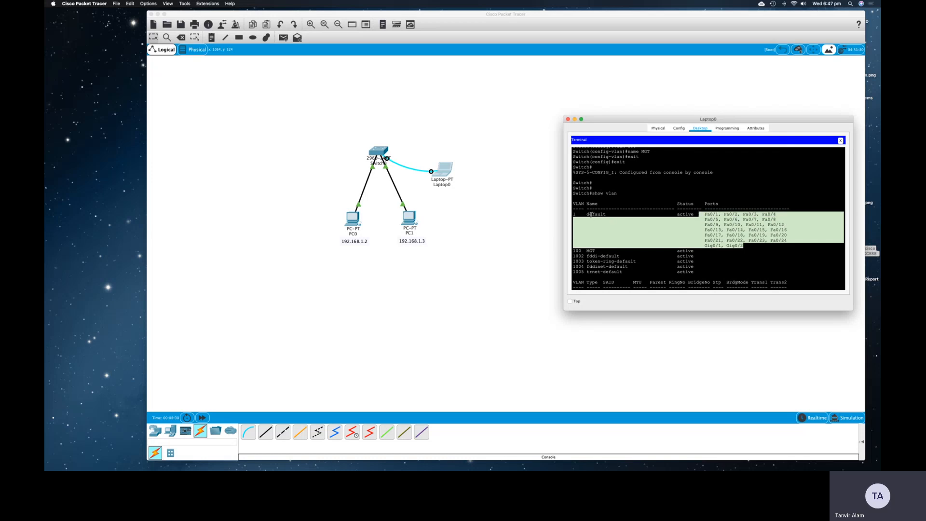
left_click(666, 232)
double_click(729, 225)
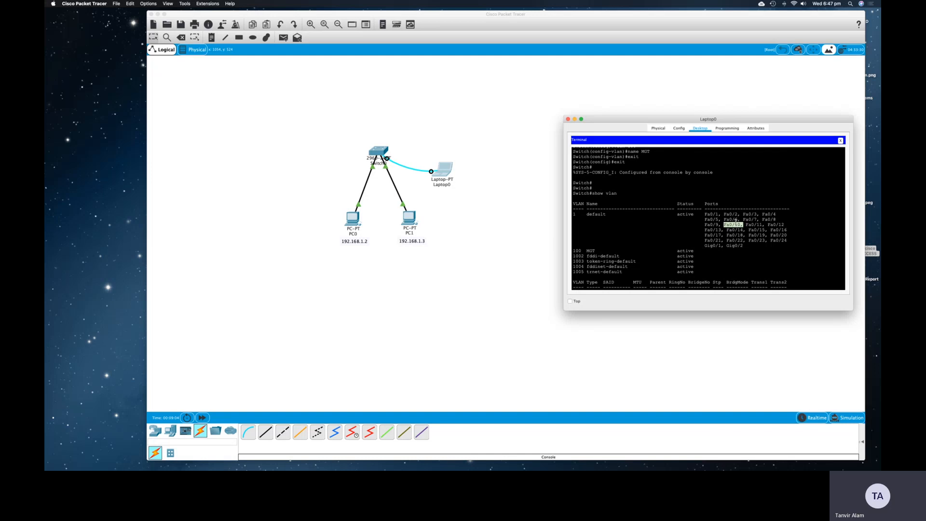
left_click_drag(700, 251, 572, 251)
left_click(632, 258)
left_click_drag(724, 225, 743, 225)
scroll(721, 274, "down", 5)
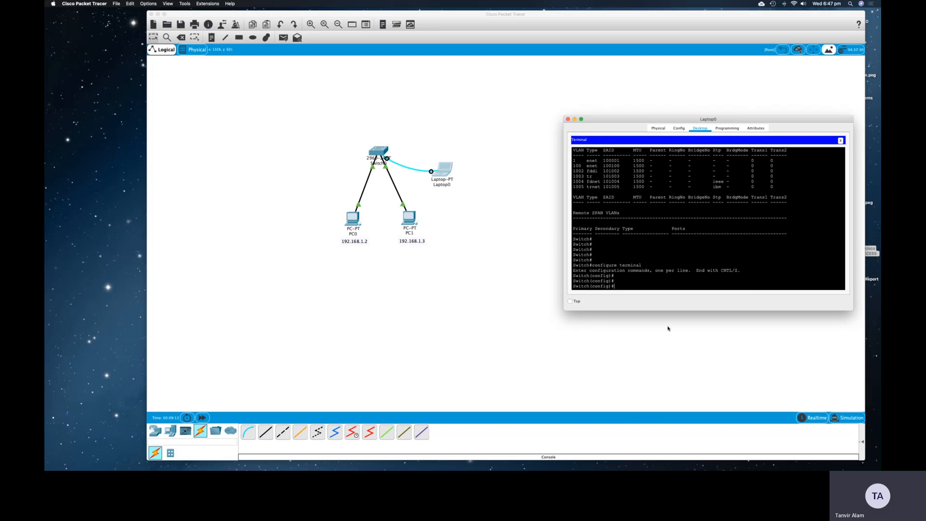
- Open interface configuration for fa0/10 and set its switchport mode to access
type("int fa0/10")
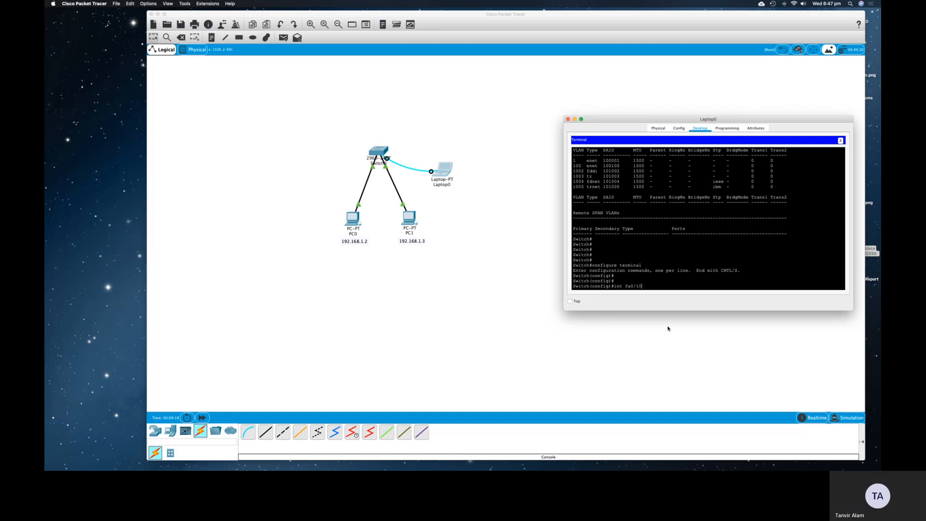
scroll(756, 260, "up", 3)
scroll(756, 261, "up", 5)
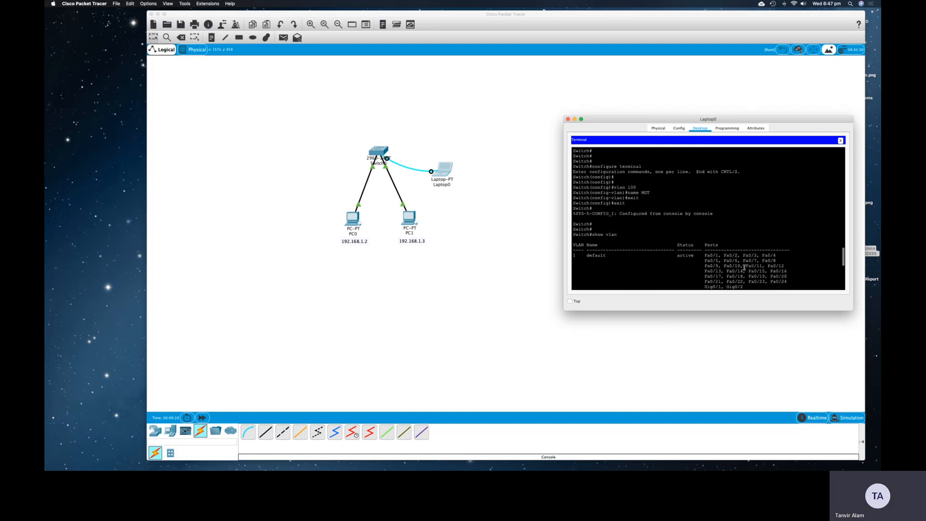
left_click_drag(723, 264, 742, 264)
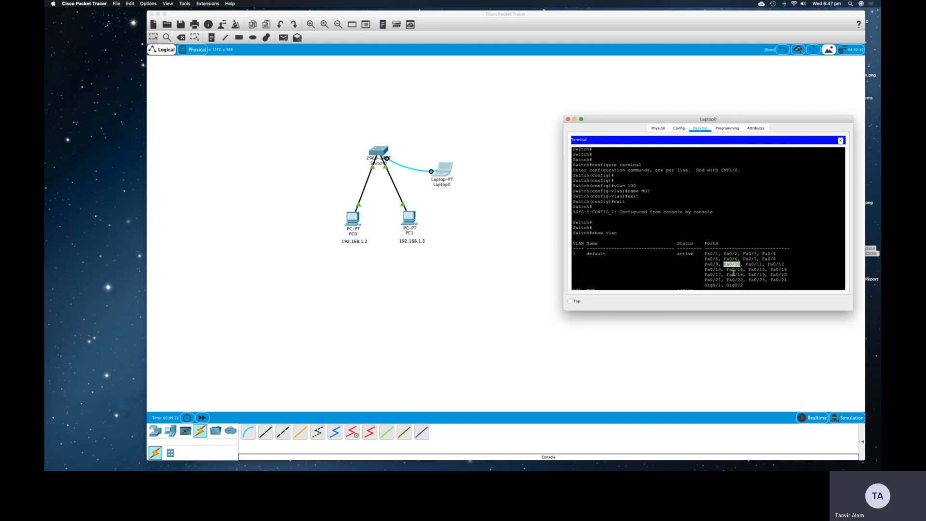
type("int fa0/10")
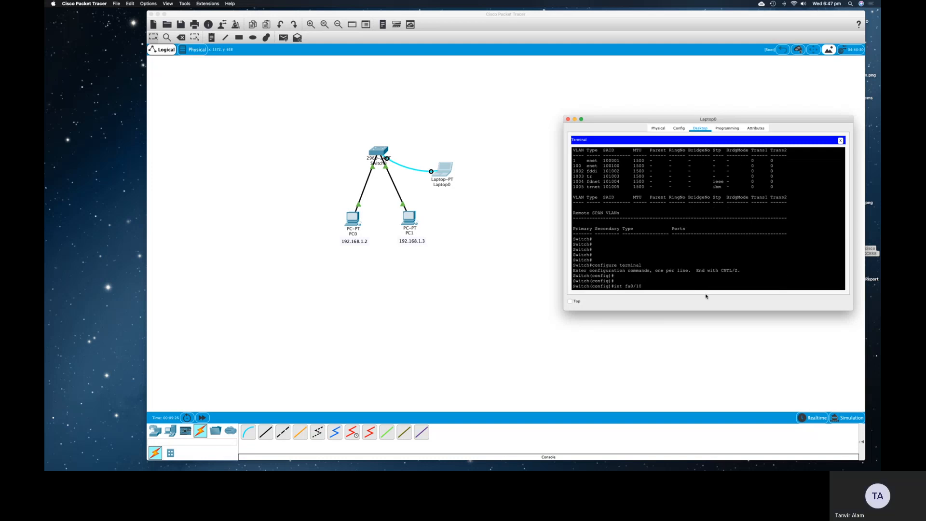
key("Return")
key("Return")
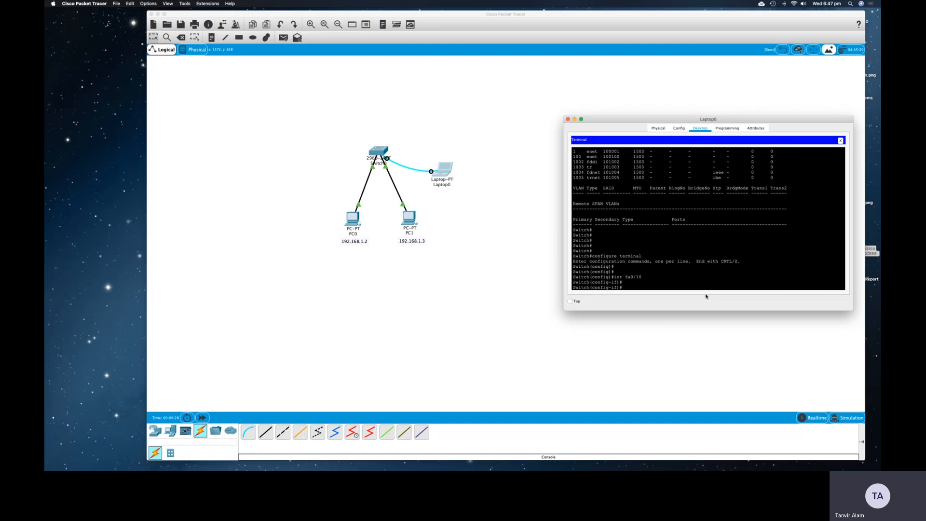
type("switchport")
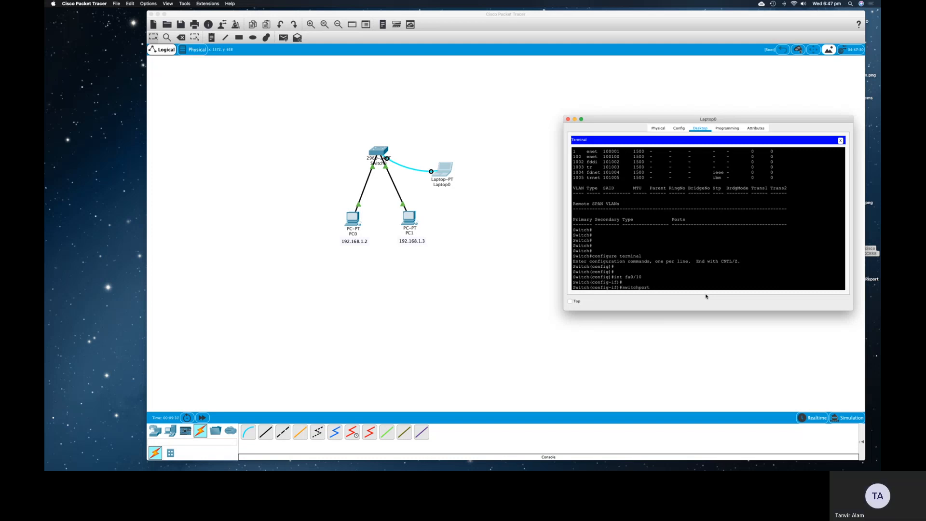
type(" mode acce")
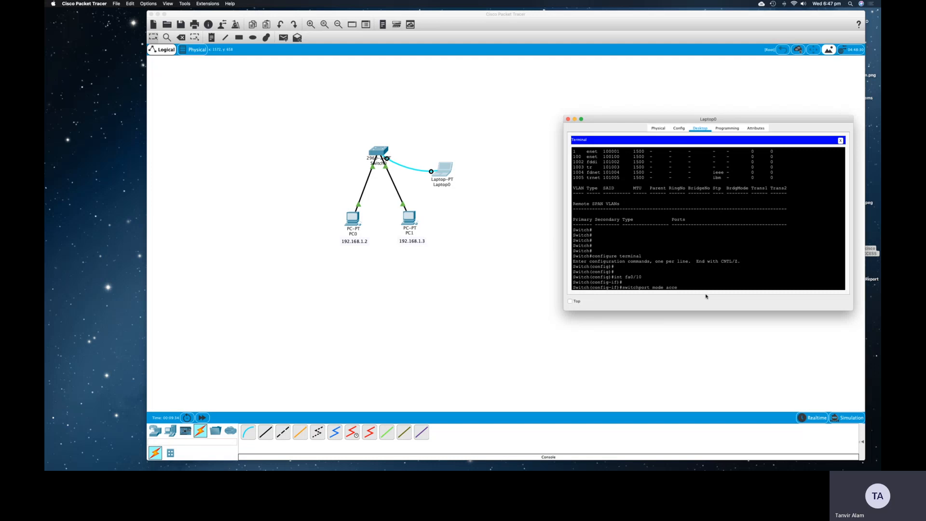
type("ss")
key("Return")
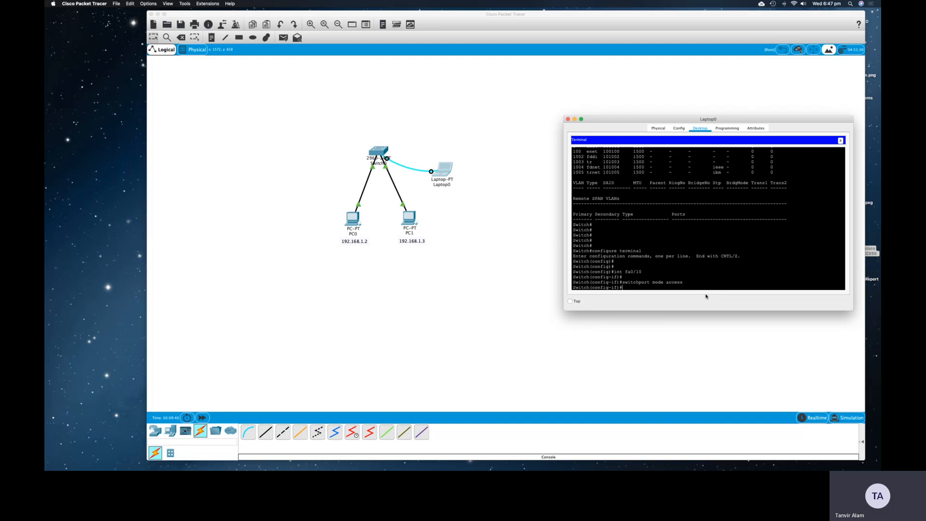
- Assign interface fa0/10 to VLAN 100 with switchport access vlan 100
left_click_drag(642, 272, 601, 272)
left_click(623, 287)
type("switchport access vlan 100")
key("Return")
key("Return")
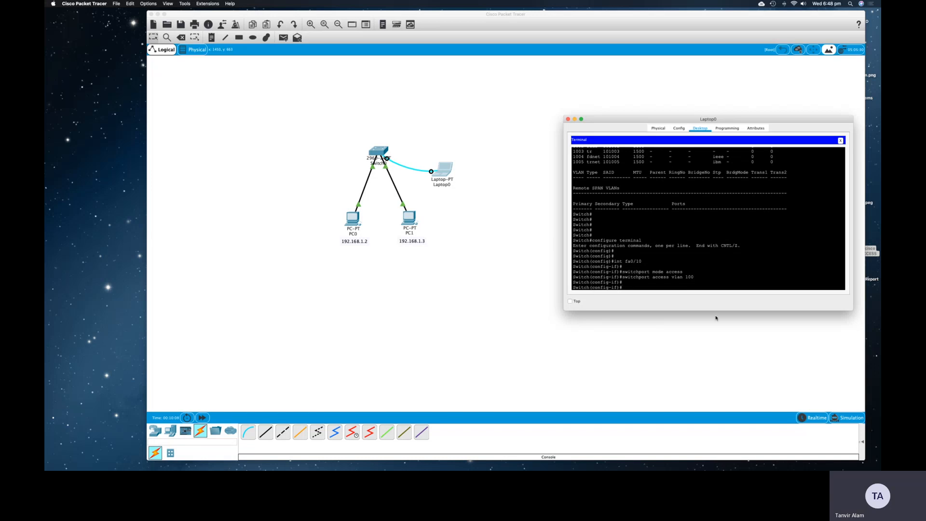
- Exit interface configuration and global configuration mode back to the privileged prompt
type("exit")
key("Return")
type("exi")
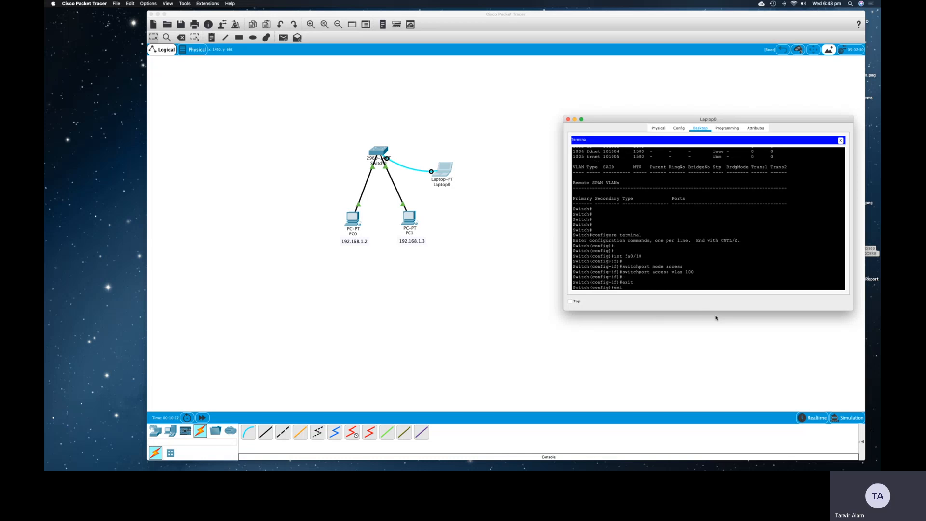
type("t")
key("Return")
key("Return")
key("Return")
key("Return")
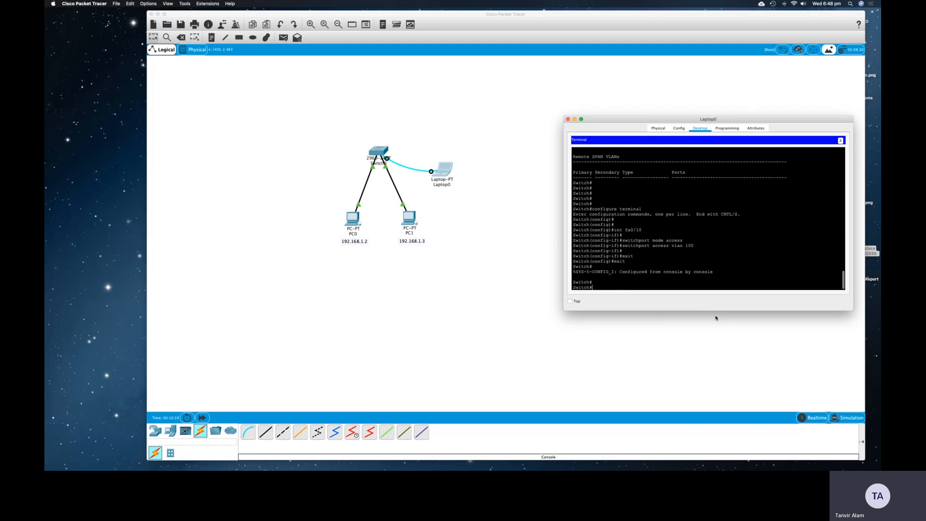
- Run show vlan and check which port is listed under VLAN 100 MGT
type("sho")
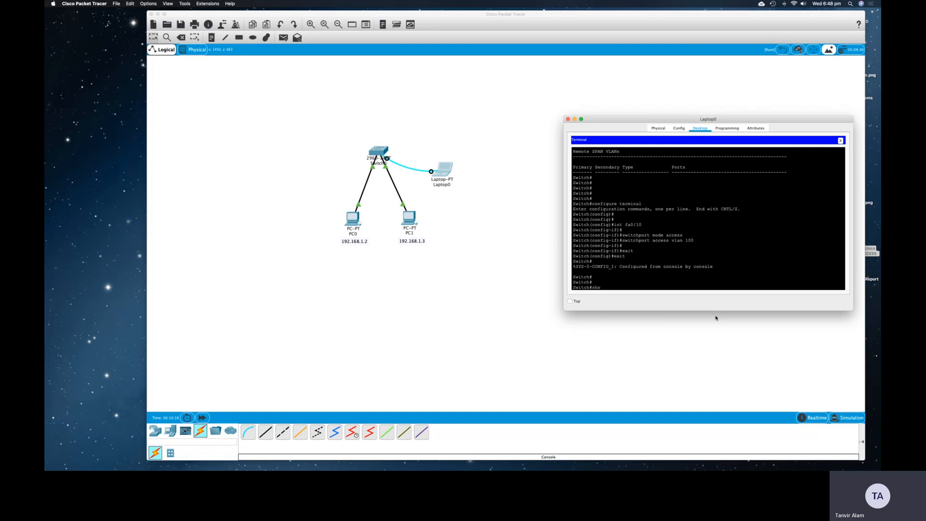
type("w vlan")
key("Return")
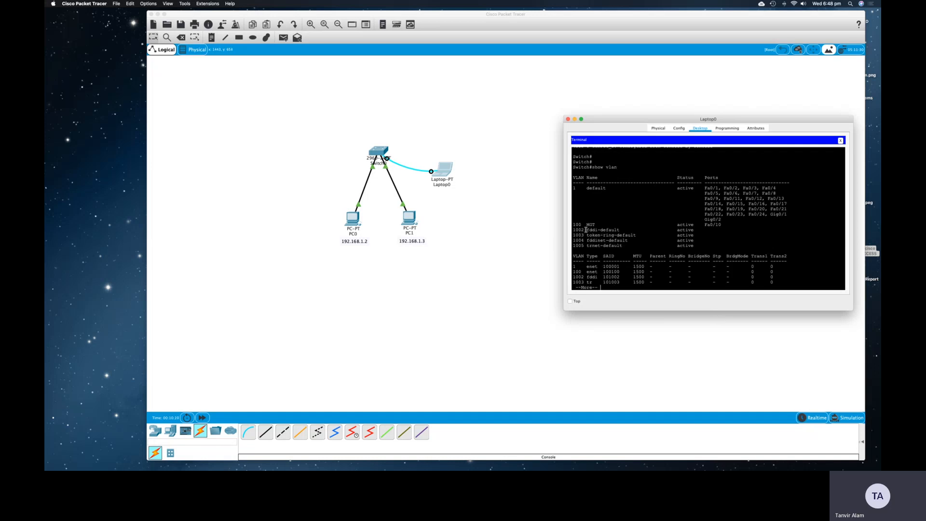
left_click_drag(572, 224, 722, 224)
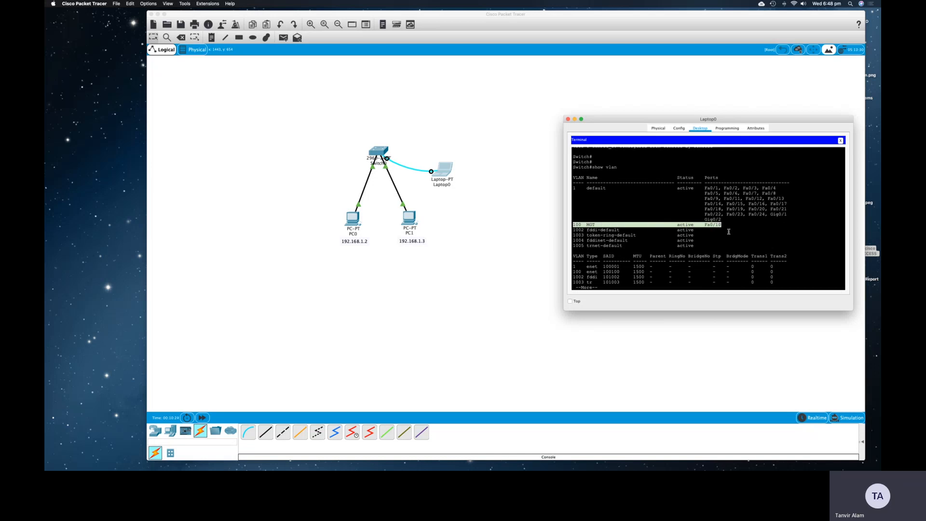
left_click(602, 288)
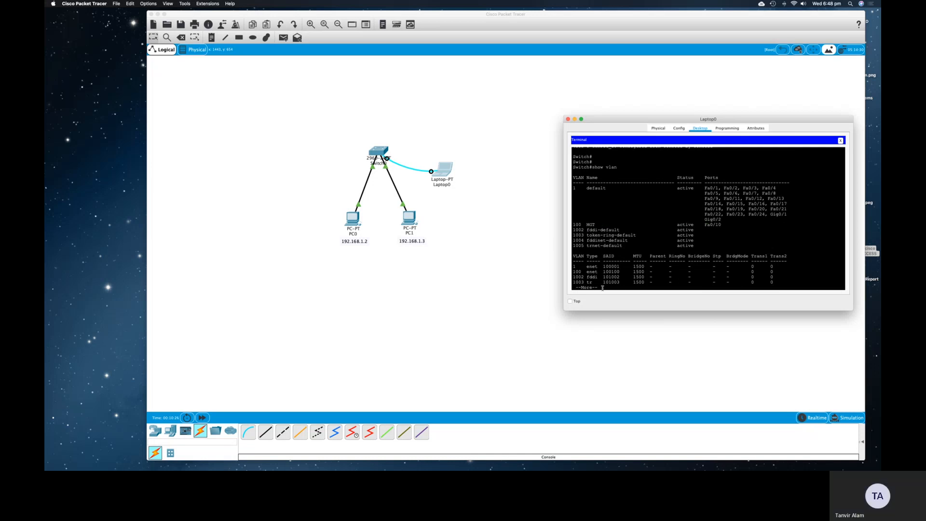
- Page through the rest of the updated VLAN listing until the switch prompt returns
key("Return")
key("Return")
key("Return")
key("Return")
key("Return")
key("Return")
key("Return")
key("Return")
key("Return")
key("Return")
key("Return")
key("Return")
key("Return")
key("Return")
key("Return")
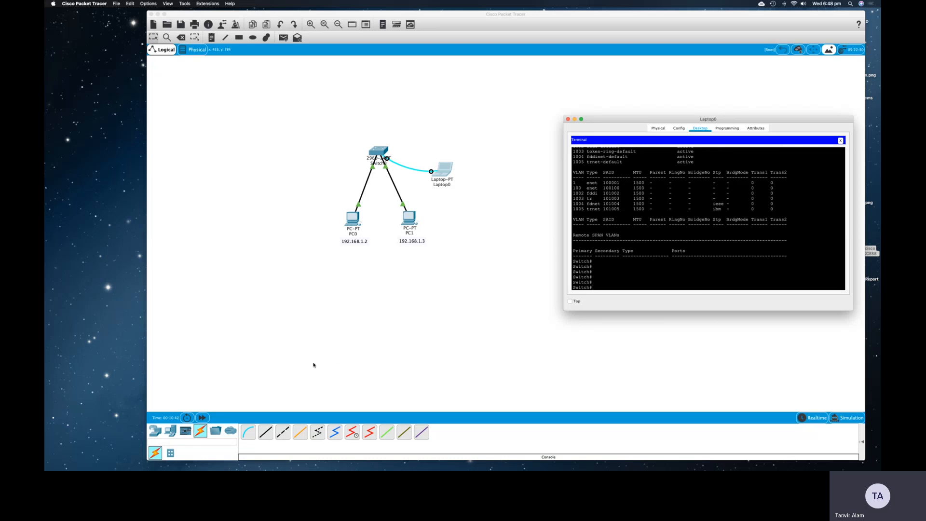
- Add a third PC to the workspace, to the left of the switch and above PC0
left_click(170, 431)
left_click(170, 431)
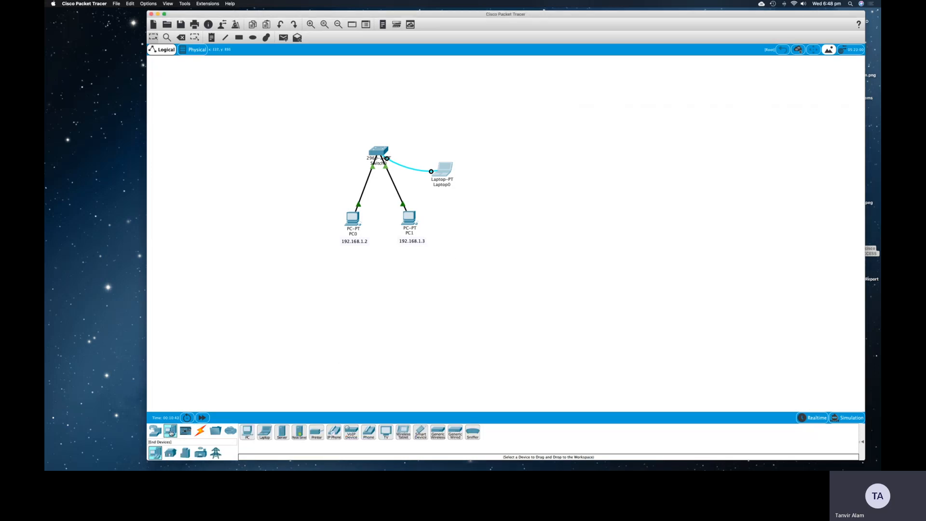
left_click(247, 432)
left_click(305, 171)
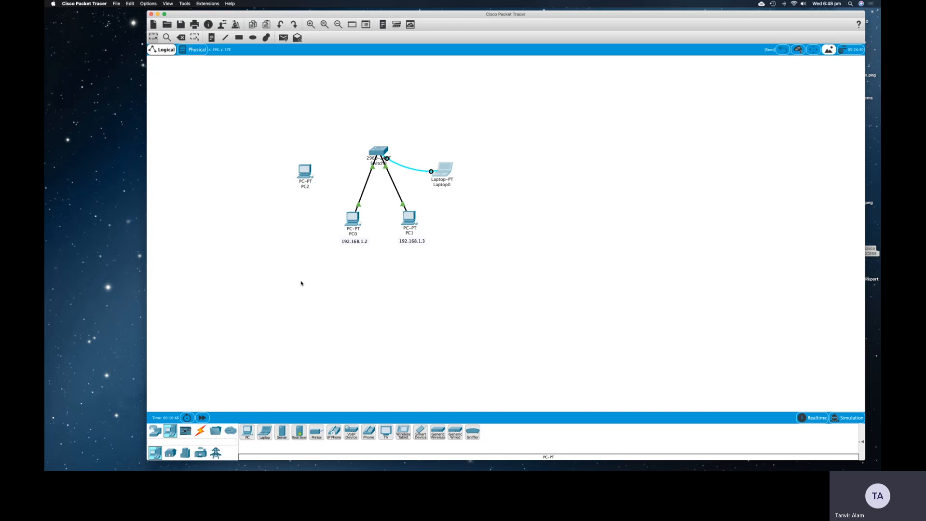
- Connect PC2's FastEthernet0 port to the switch's FastEthernet0/10 port with a copper straight-through cable
left_click(199, 431)
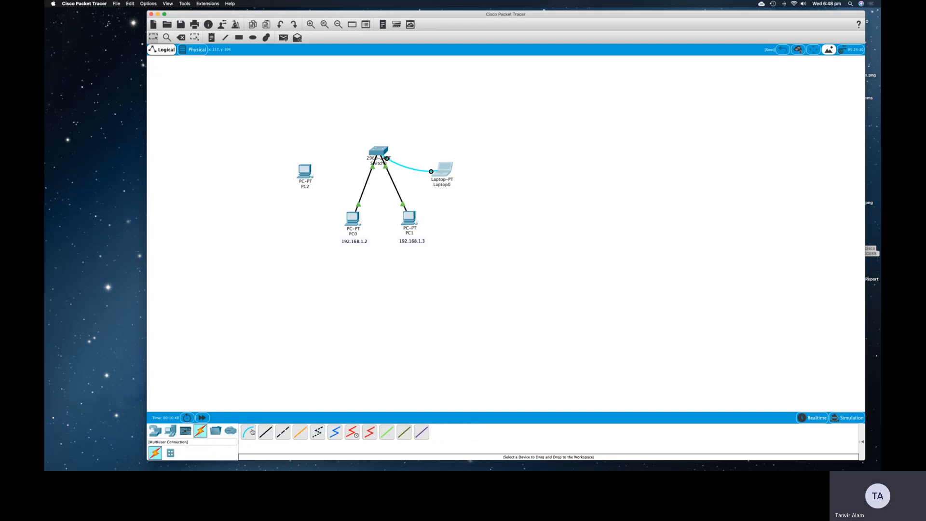
left_click(267, 431)
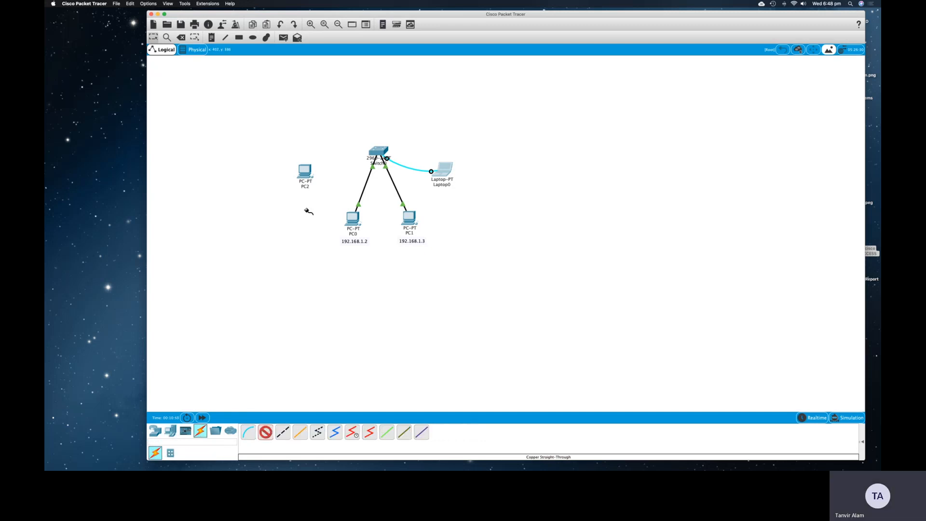
left_click(306, 171)
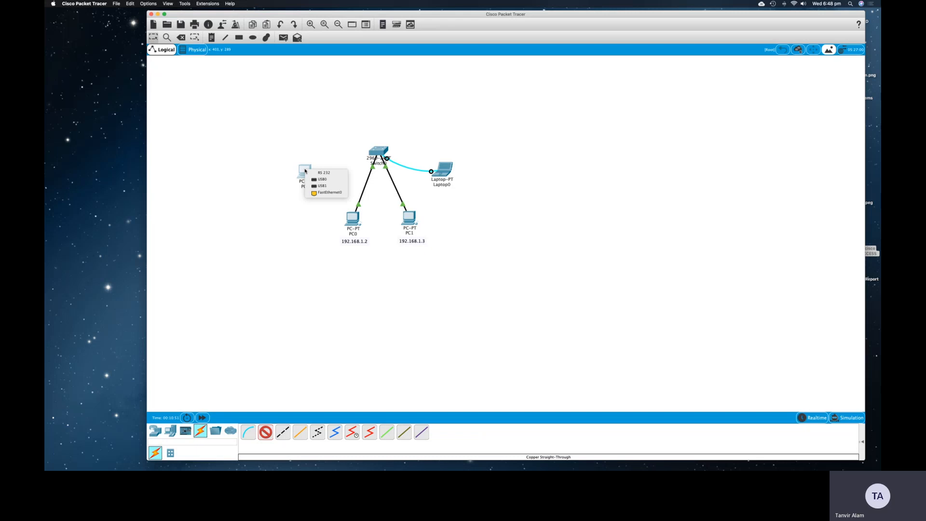
left_click(325, 195)
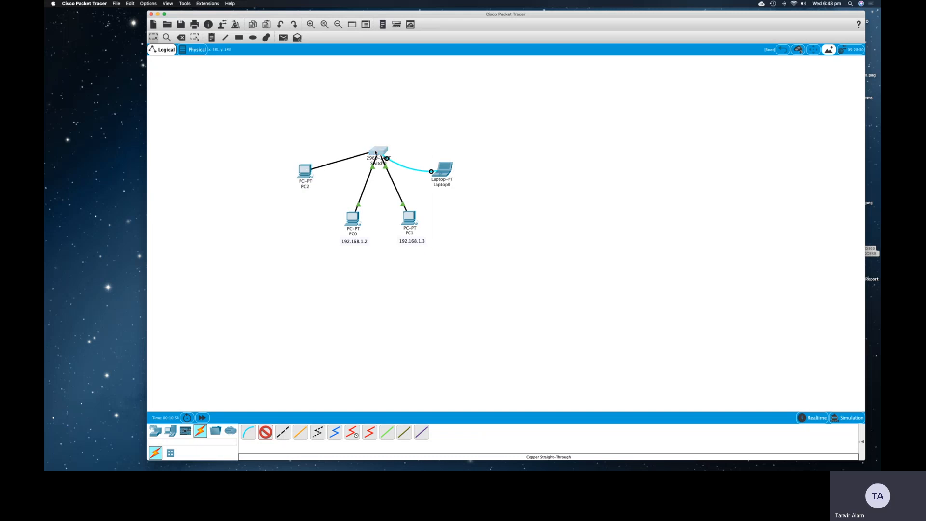
left_click(374, 152)
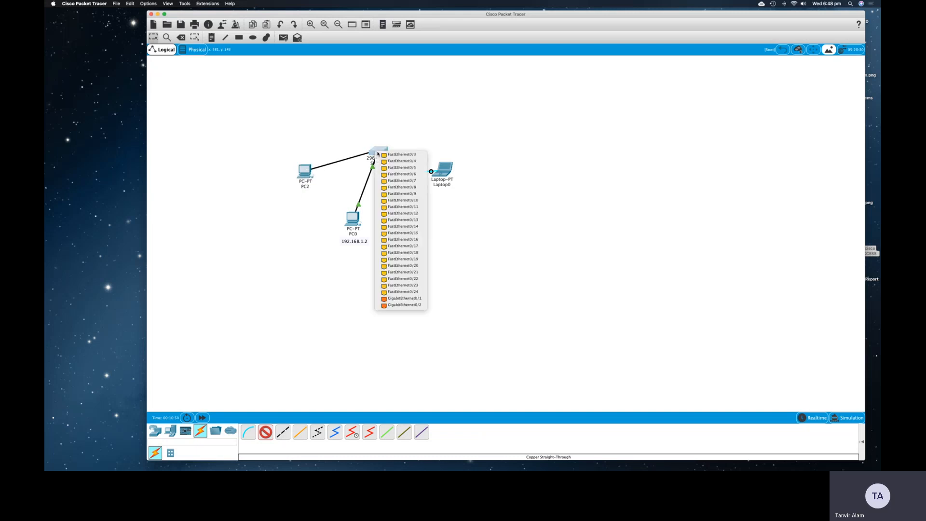
left_click(411, 201)
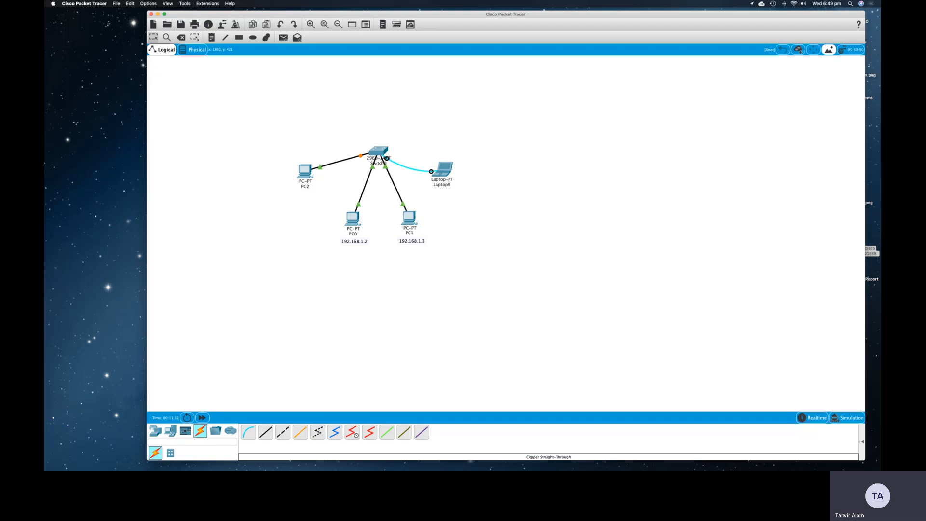
- Bring back Laptop0's terminal session, place its window beside the topology and get a fresh privileged switch prompt
left_click(443, 169)
left_click_drag(619, 121, 534, 118)
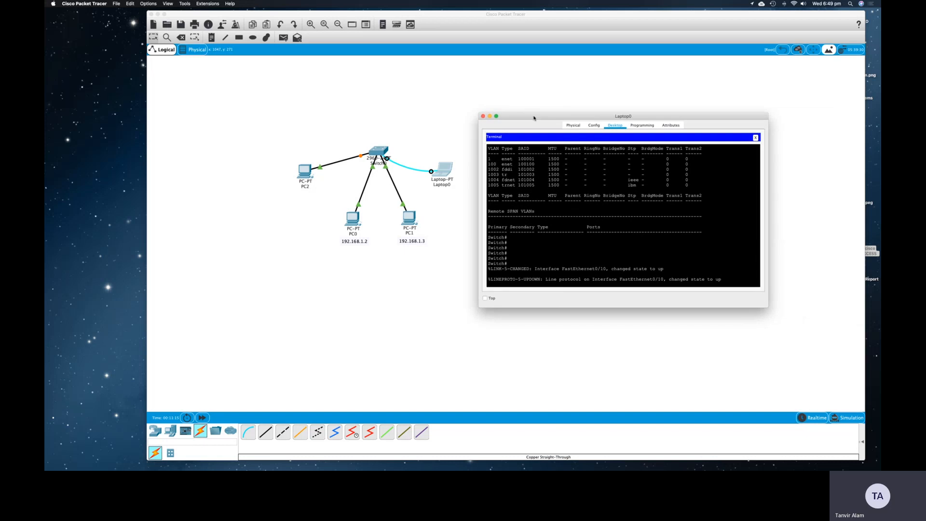
key("Return")
key("Return")
key("Return")
key("Return")
key("Return")
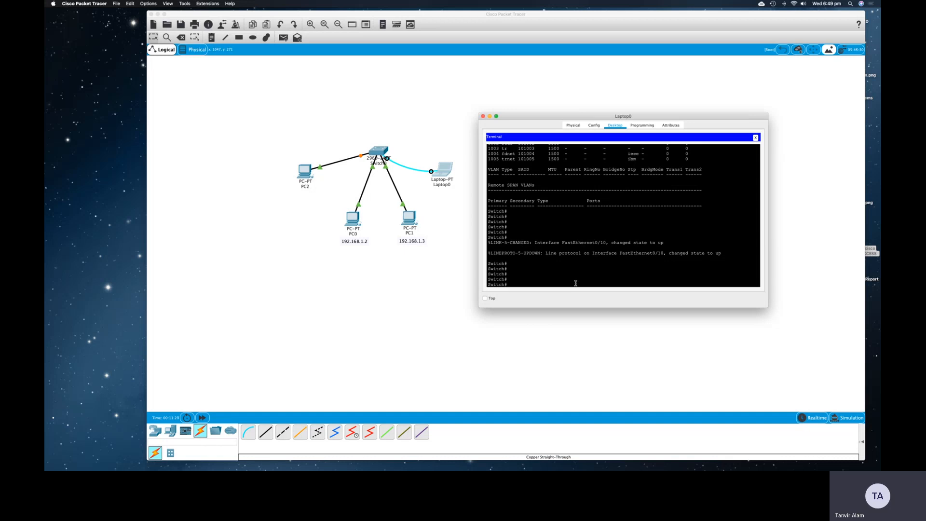
- Enter the switch's global configuration mode and set its hostname to Newswitch
type("configure terminal")
key("Return")
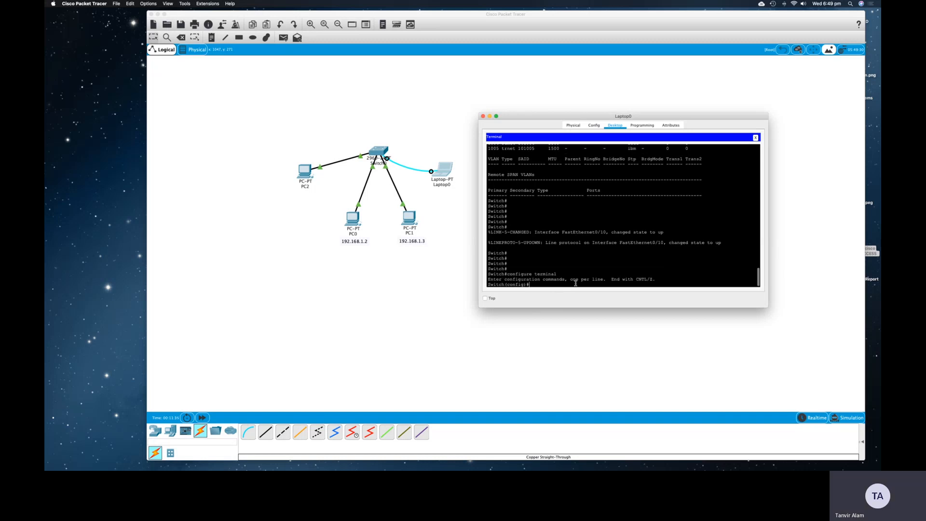
type("hostname Newswitch")
key("Return")
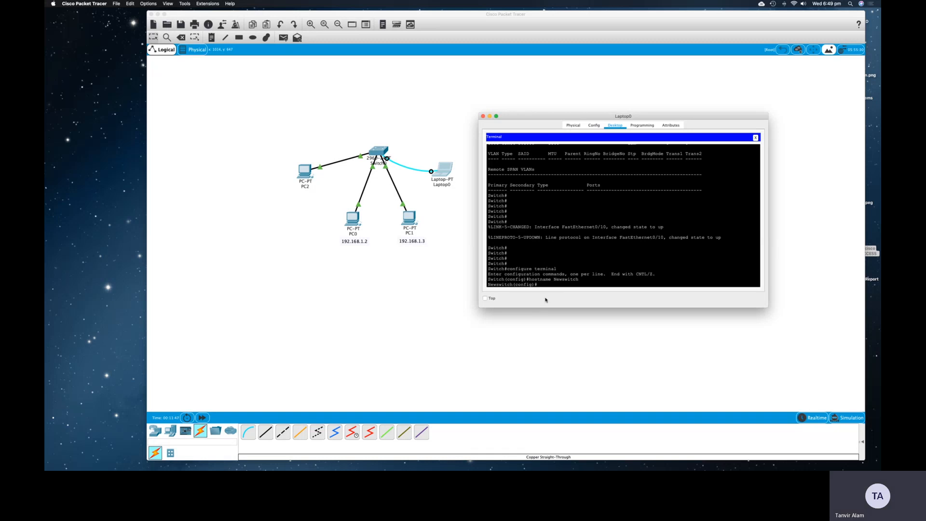
key("Return")
key("Return")
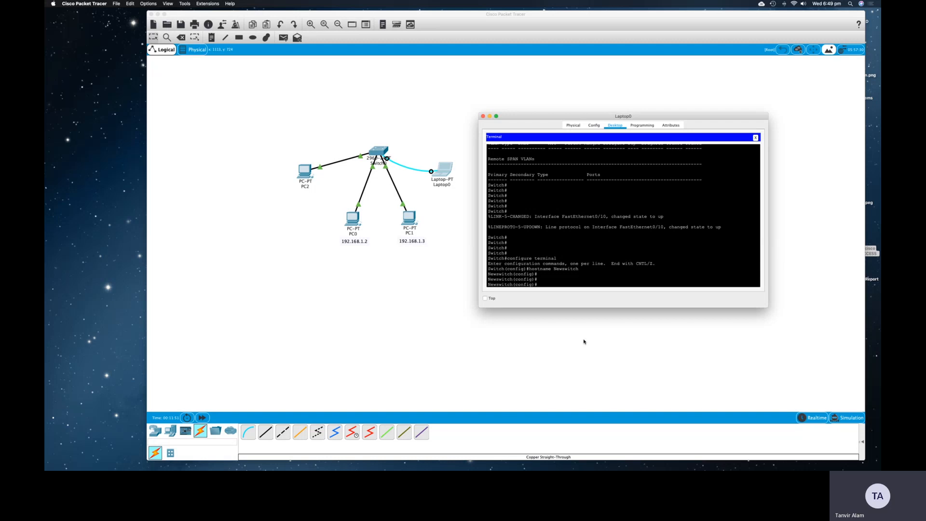
- Open interface VLAN 100 and assign it IP address 192.168.1.5 with subnet mask 255.255.255.0
type("interface vlan 100")
key("Return")
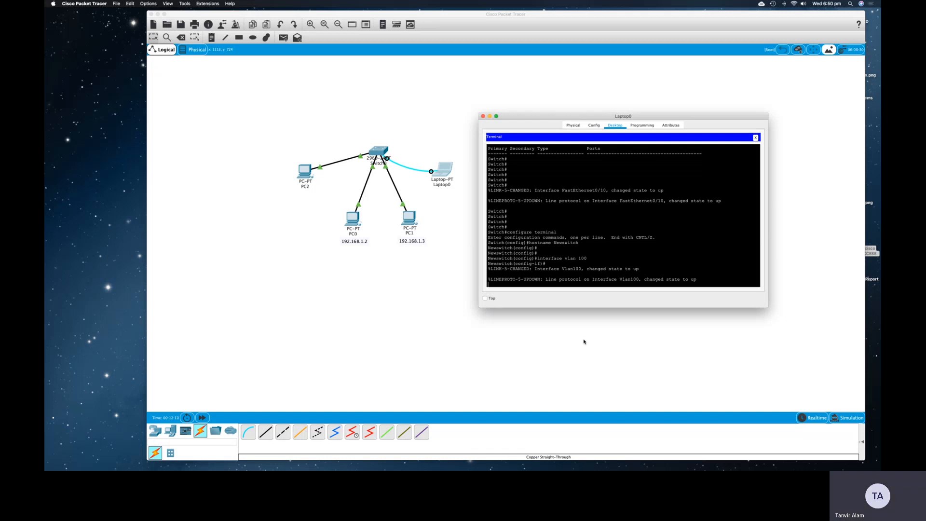
key("Return")
key("Return")
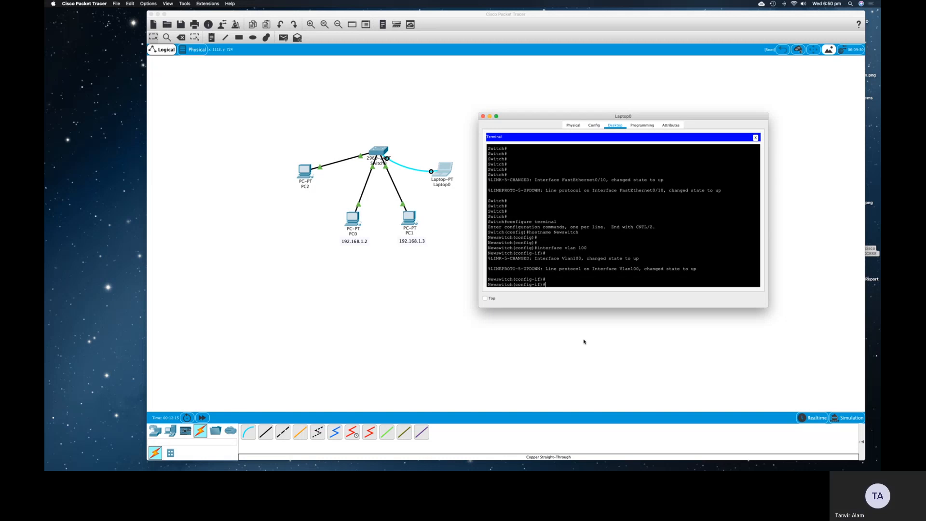
type("ip ")
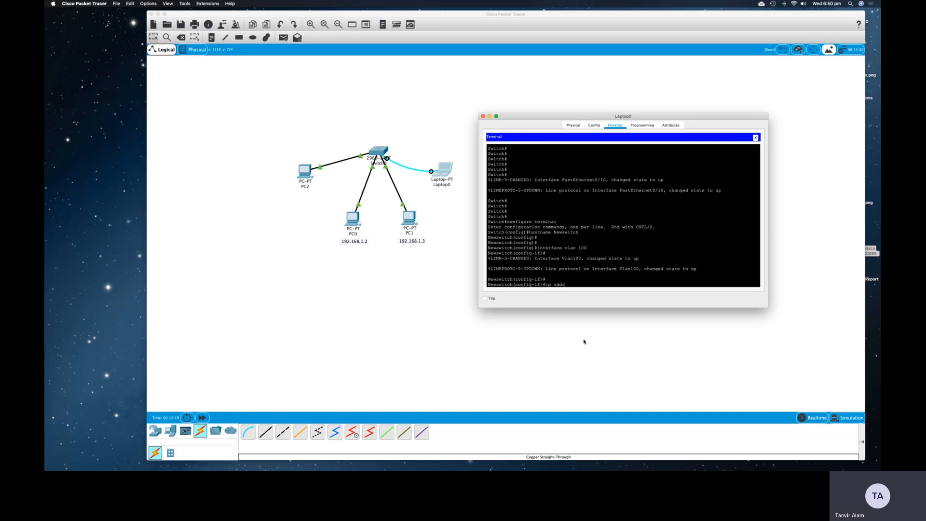
type("address")
type("192.168.1")
type(".5 2")
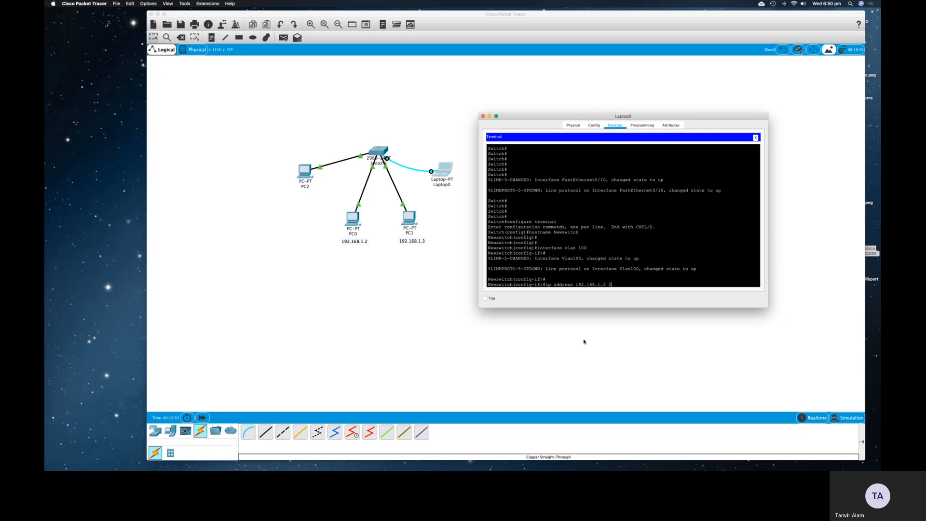
type("55.255.2")
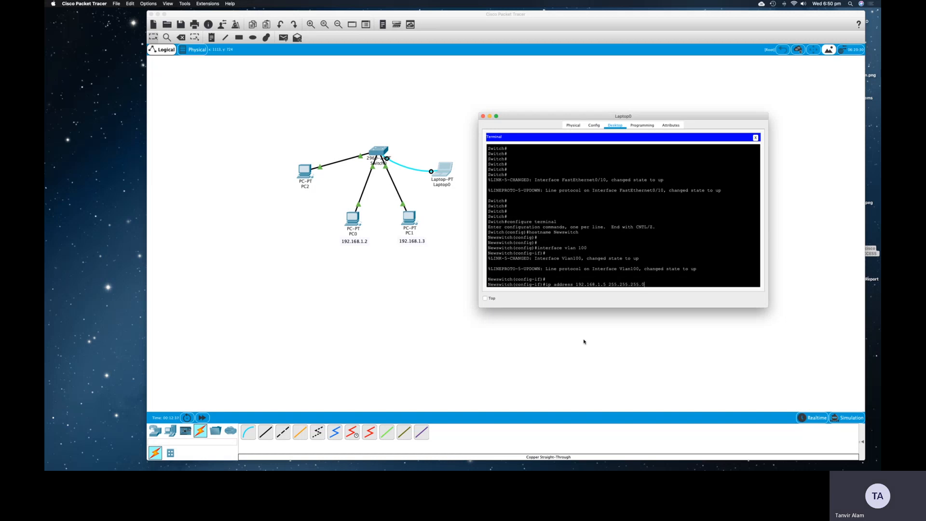
type("55.0")
key("Return")
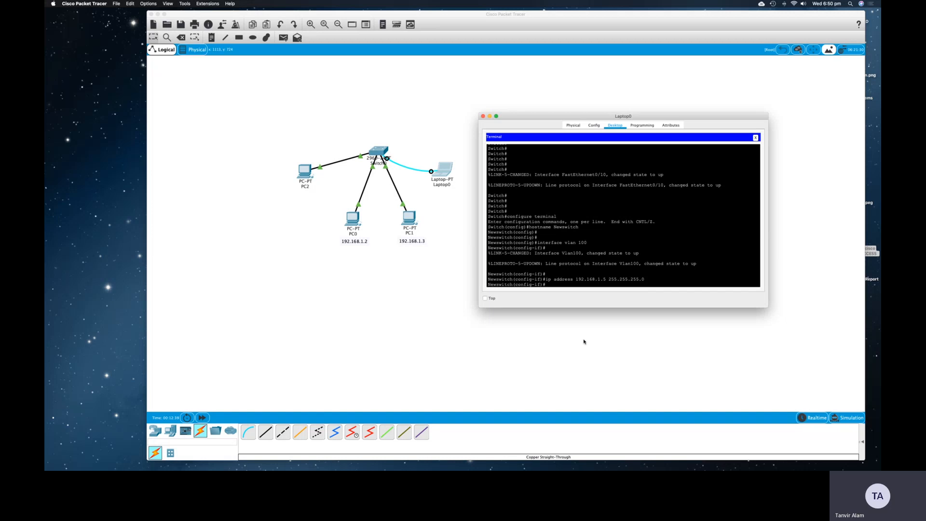
- Enable the VLAN 100 interface with no shutdown and exit back to the privileged prompt
type("no shutdown")
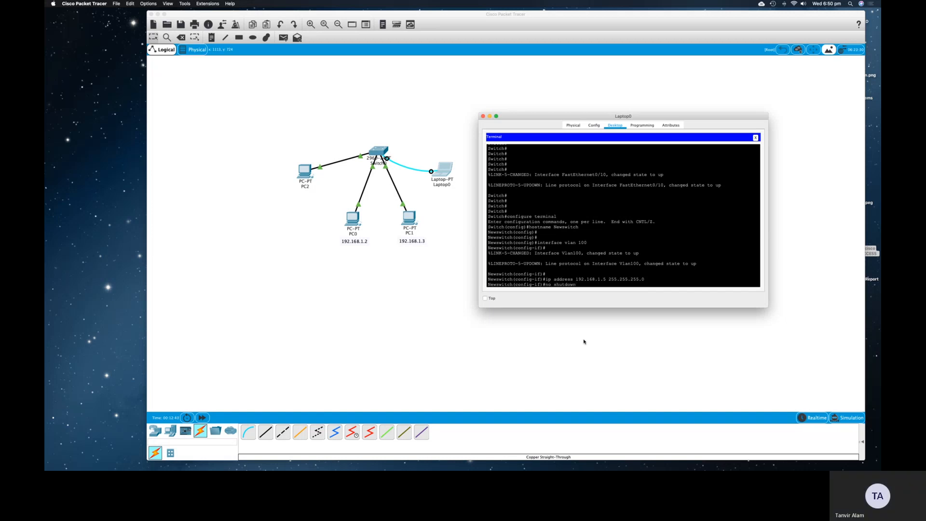
key("Return")
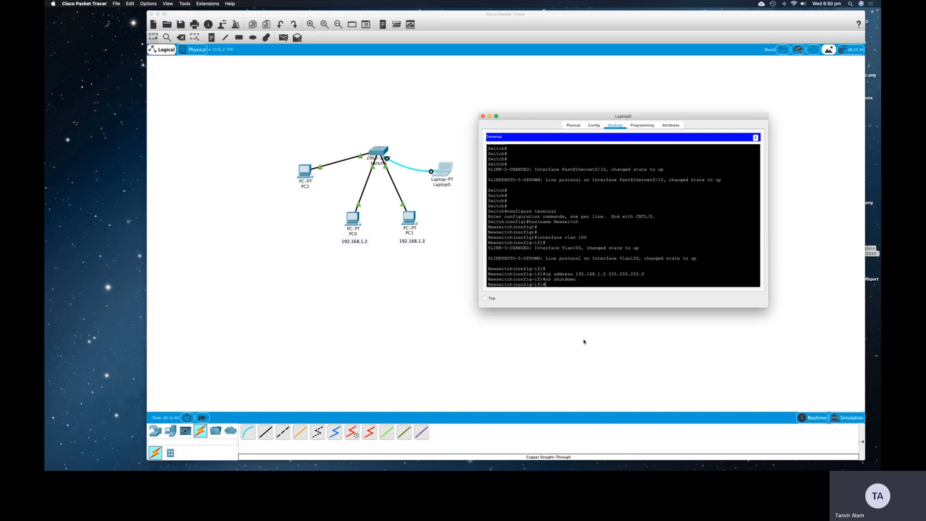
type("exit")
key("Return")
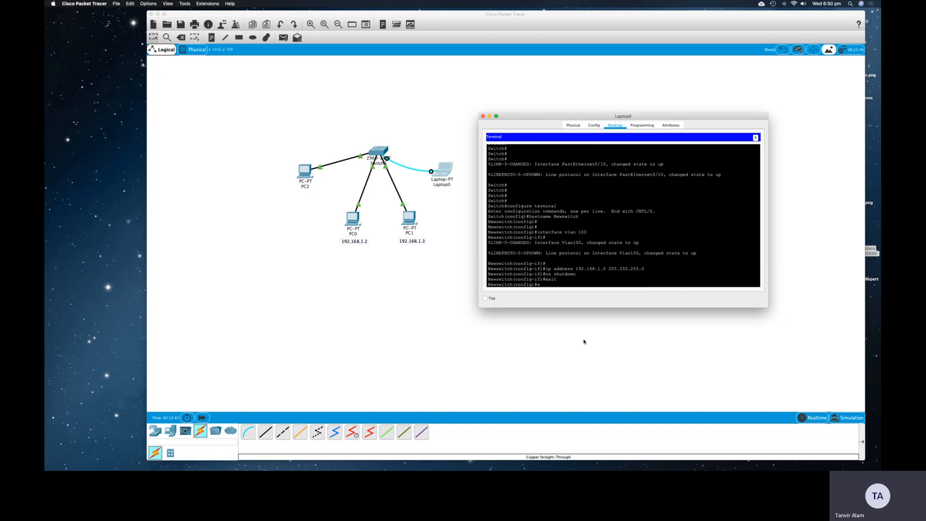
type("exit")
key("Return")
key("Return")
key("Return")
key("Return")
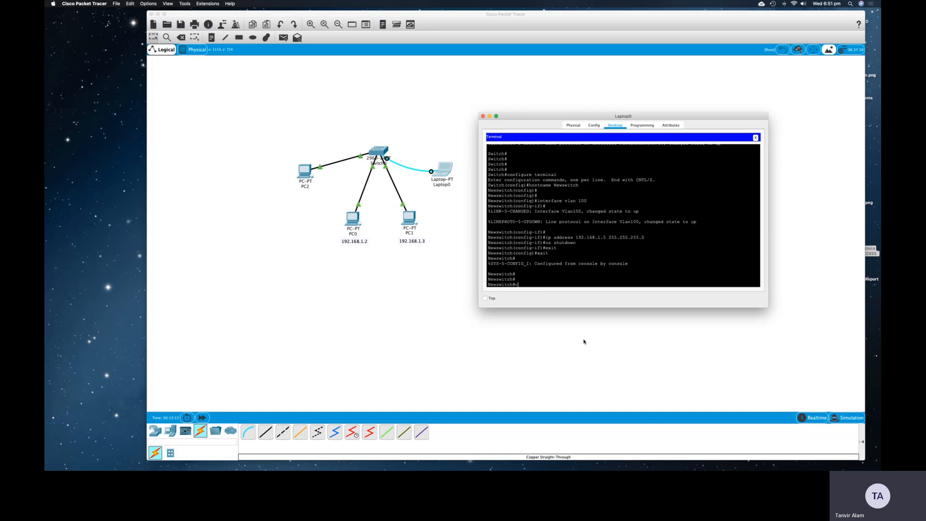
- Save the running configuration to the startup configuration with copy run start, accepting the default destination filename
type("opy run start")
key("Return")
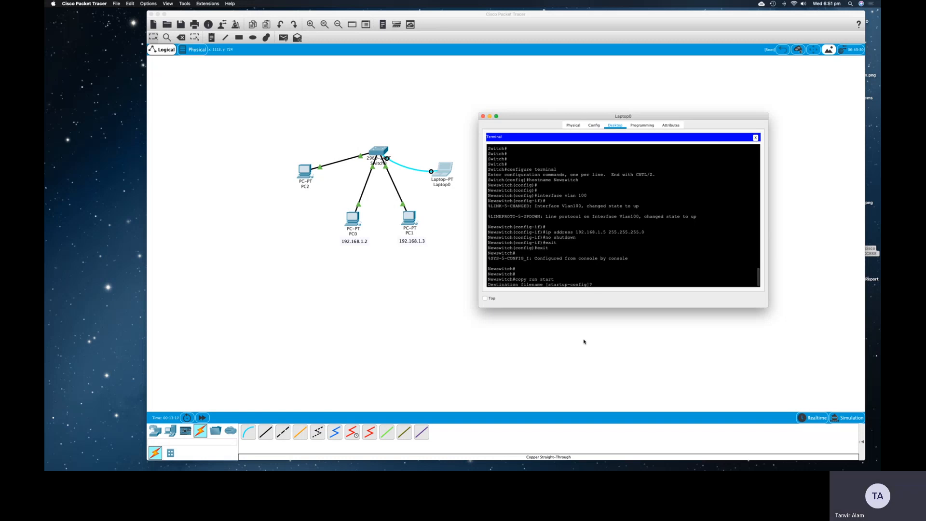
key("Return")
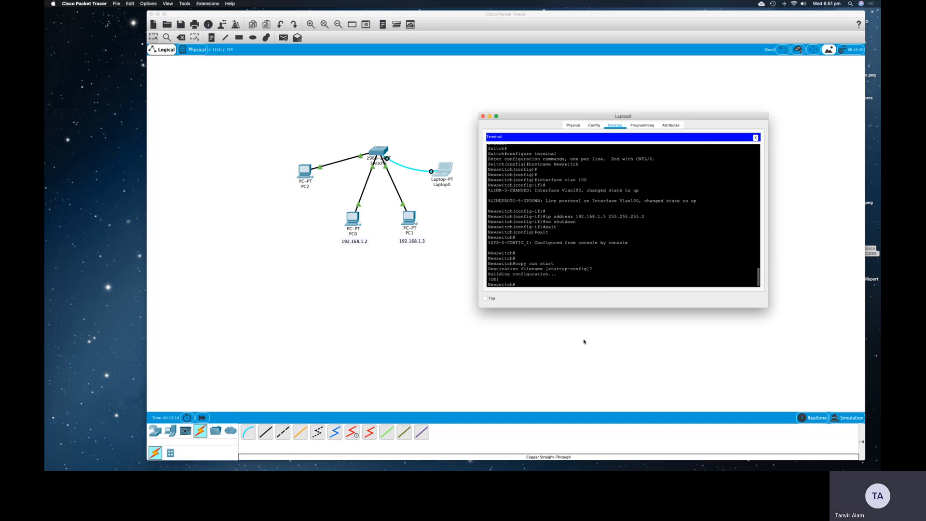
key("Return")
key("Return")
key("Return")
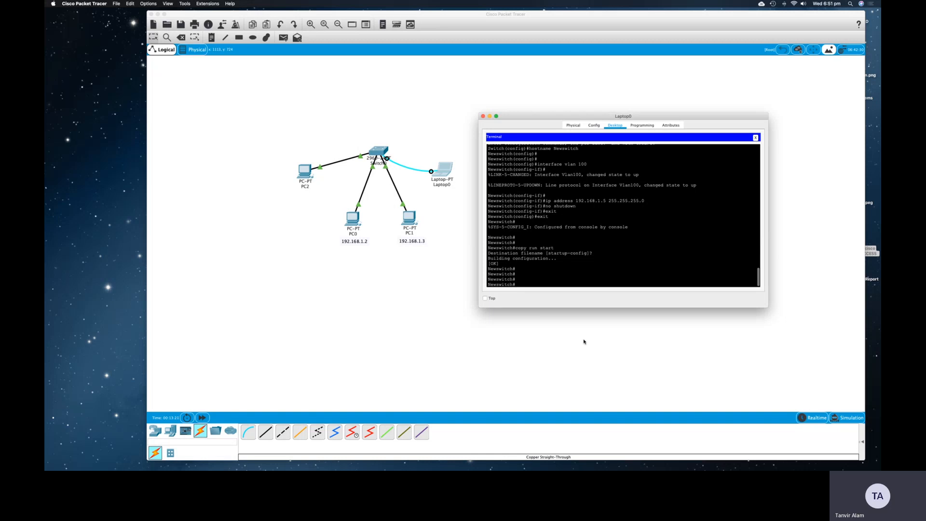
- Run show run and examine the hostname and enable secret lines of the running configuration
type("show run")
key("Return")
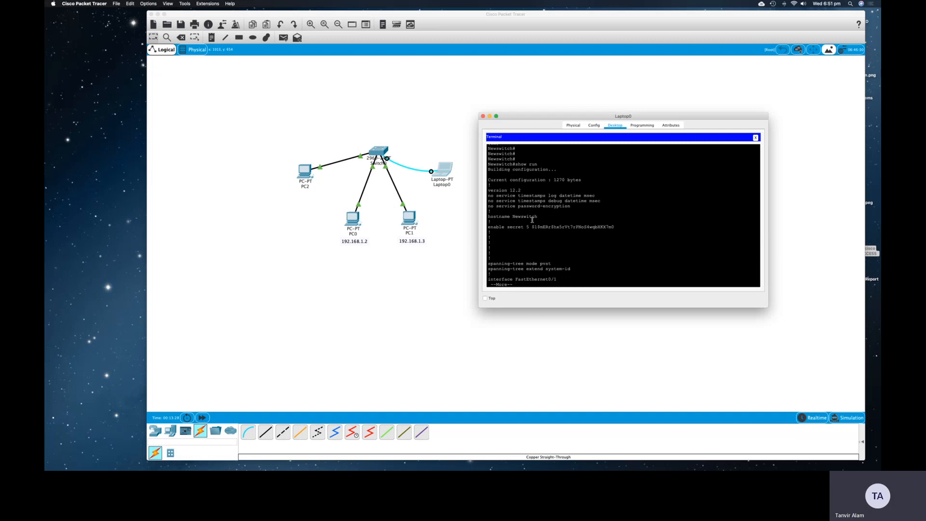
left_click_drag(540, 216, 531, 232)
left_click_drag(616, 227, 529, 228)
left_click(534, 240)
scroll(534, 243, "down", 1)
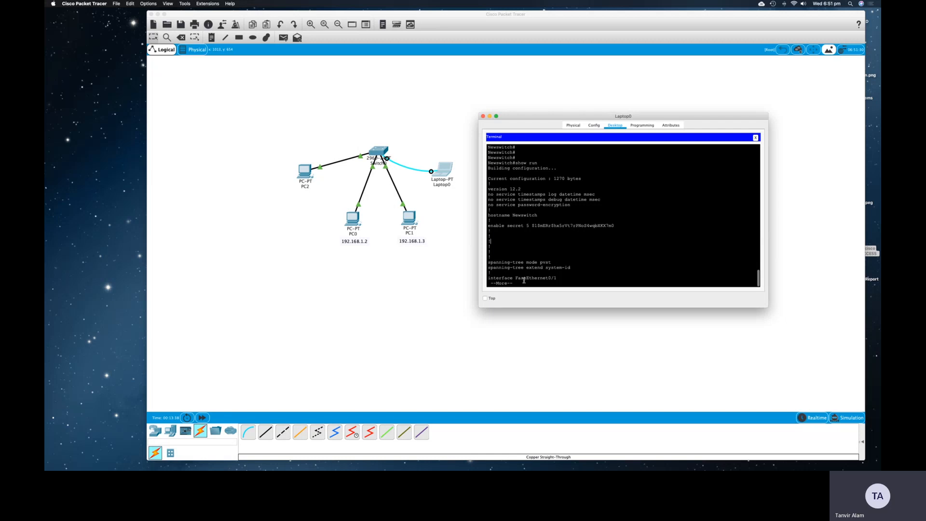
- Page through the running configuration's interface entries, past FastEthernet0/10, down to the Vlan100 and console line sections
key("Return")
key("Return")
key("Return")
key("Return")
key("Return")
key("Return")
key("Return")
key("Return")
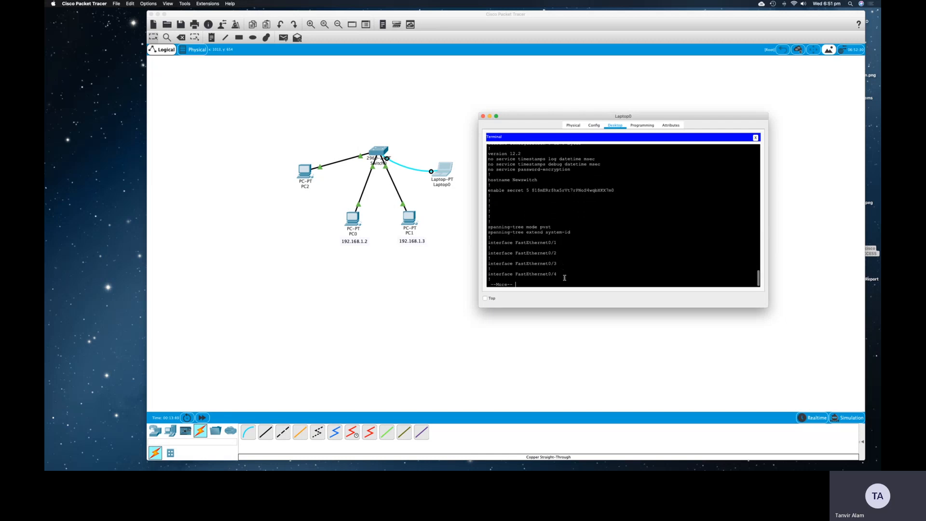
key("Return")
key("Return")
key("Return")
key("Return")
key("Return")
key("Return")
key("Return")
key("Return")
key("Return")
key("Return")
key("Return")
key("Return")
key("Return")
key("Return")
key("Return")
key("Return")
key("Return")
key("Return")
key("Return")
key("Return")
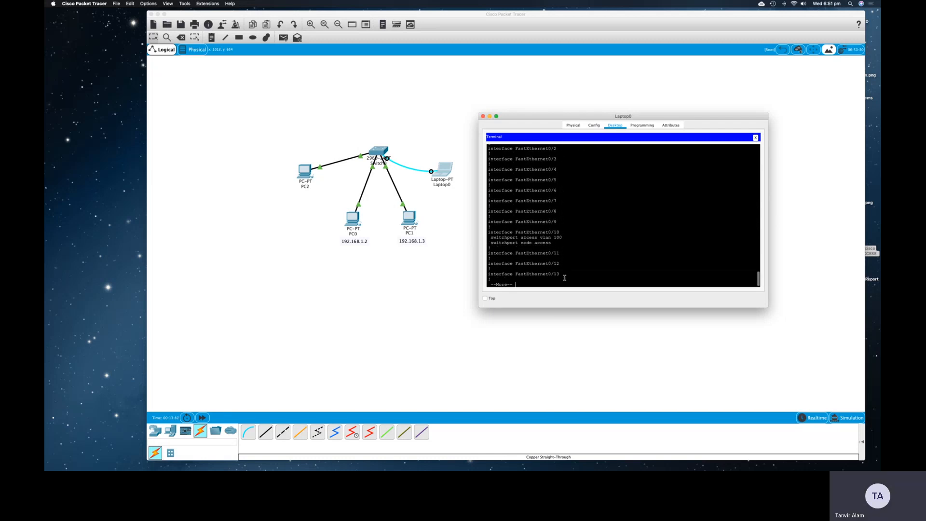
key("Return")
key("Return")
key("Return")
key("Return")
key("Return")
key("Return")
key("Return")
key("Return")
key("Return")
key("Return")
key("Return")
key("Return")
key("Return")
key("Return")
key("Return")
key("Return")
key("Return")
key("Return")
key("Return")
key("Return")
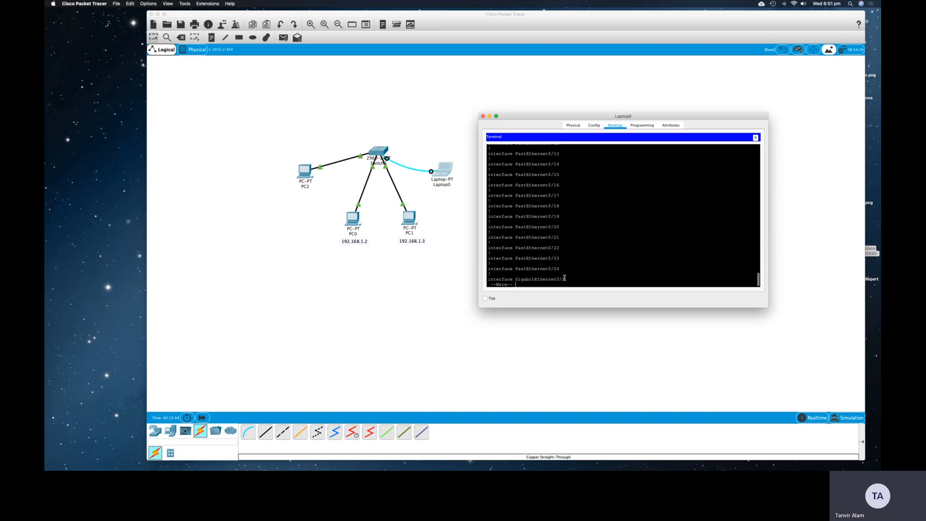
key("Return")
key("Return")
key("Return")
key("Return")
key("Return")
key("Return")
key("Return")
key("Return")
key("Return")
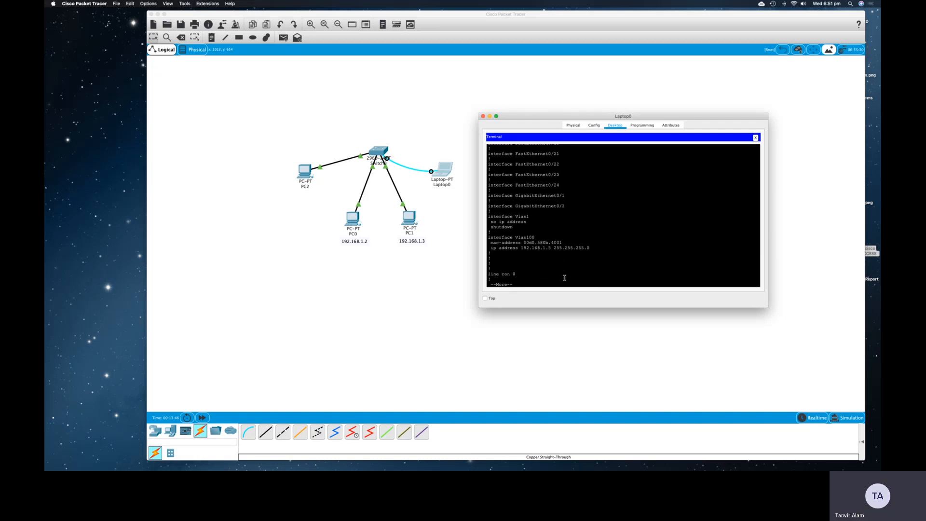
- Highlight the Vlan100 interface block to examine its MAC address and IP address lines
left_click_drag(596, 248, 487, 236)
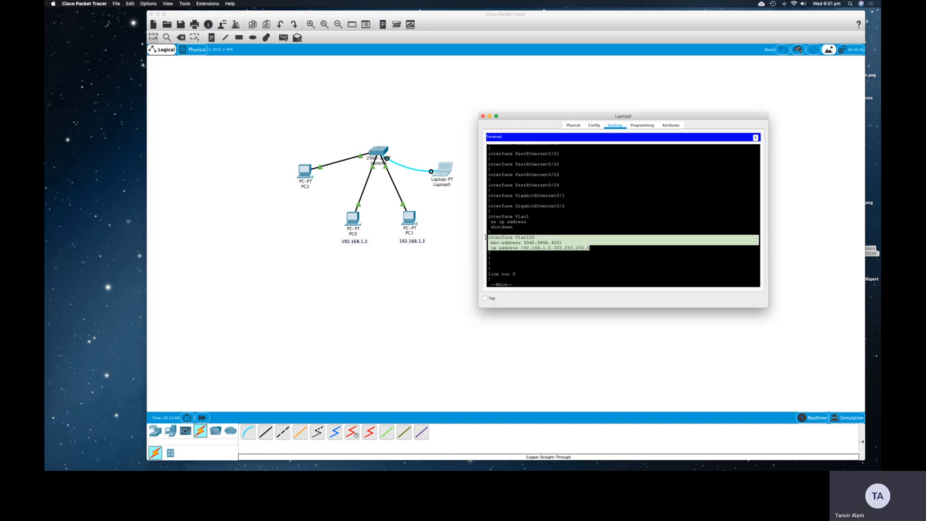
left_click(544, 256)
left_click_drag(595, 250, 466, 238)
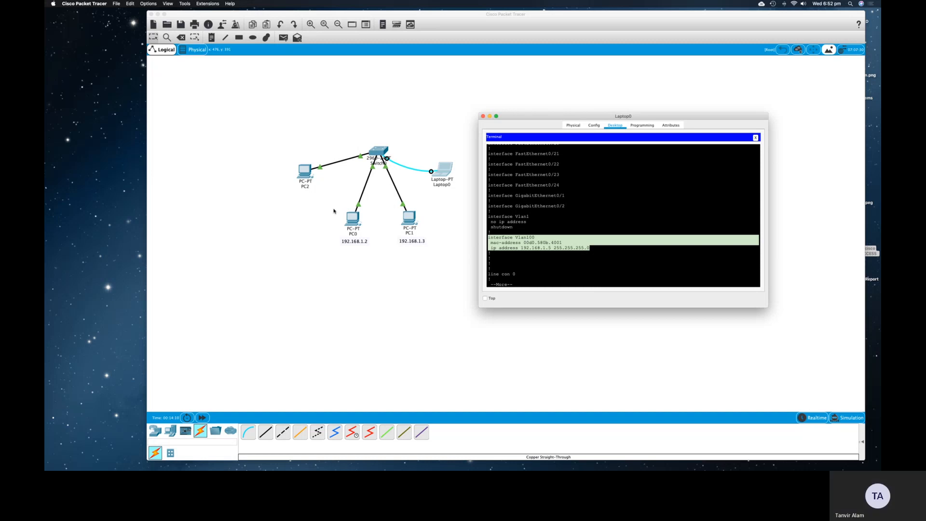
- Add a text note reading 192.168.1.4 beneath PC2 in the workspace, and return to the selection tool
left_click(279, 182)
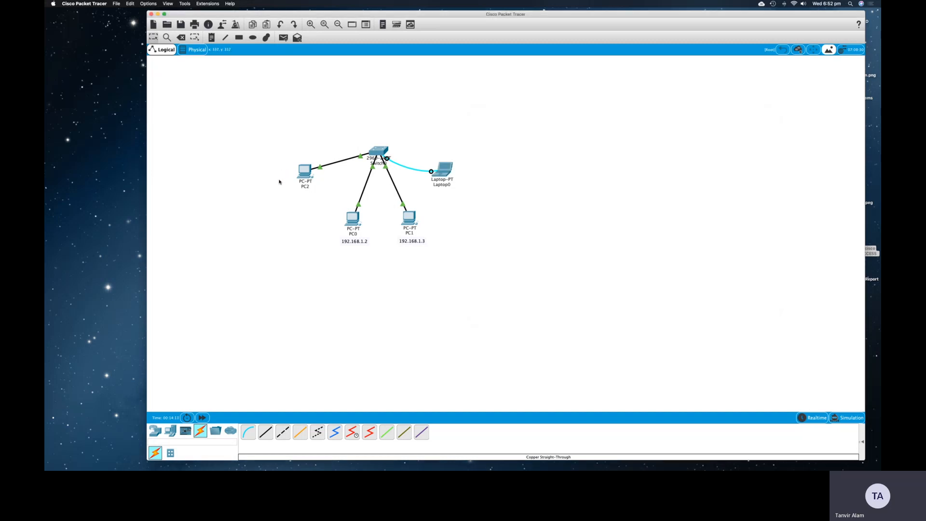
left_click(212, 37)
left_click(289, 192)
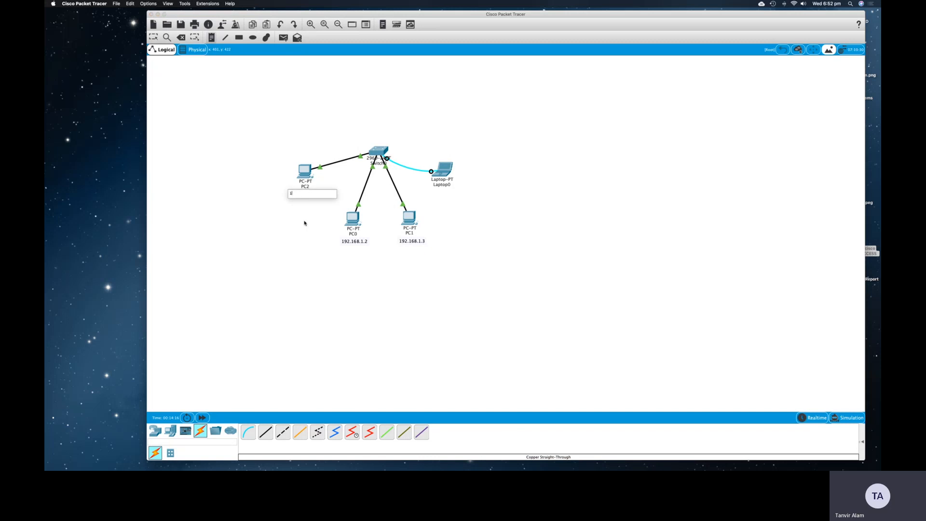
type("192.168.1.4")
left_click(153, 37)
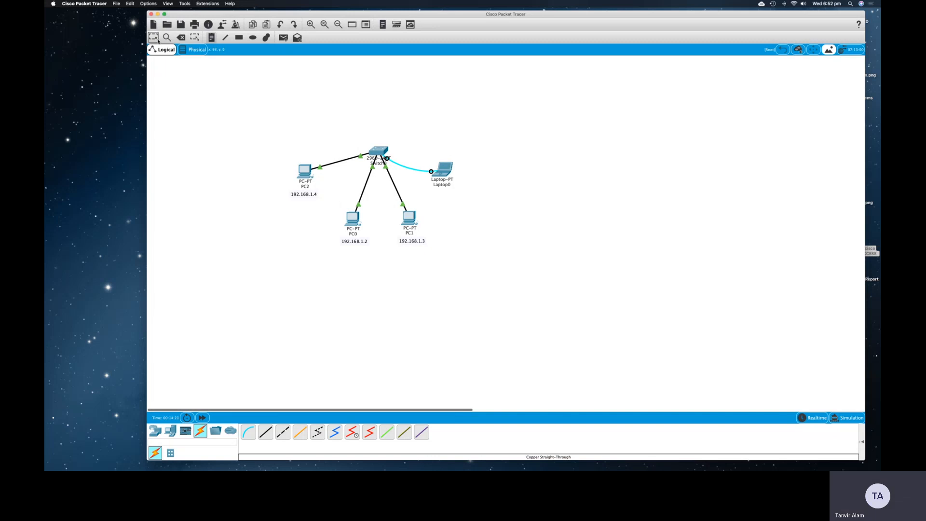
- Assign PC2 the static IP address 192.168.1.4 with subnet mask 255.255.255.0, and close its configuration window
left_click(305, 171)
left_click_drag(444, 141, 604, 127)
left_click(615, 137)
left_click(558, 163)
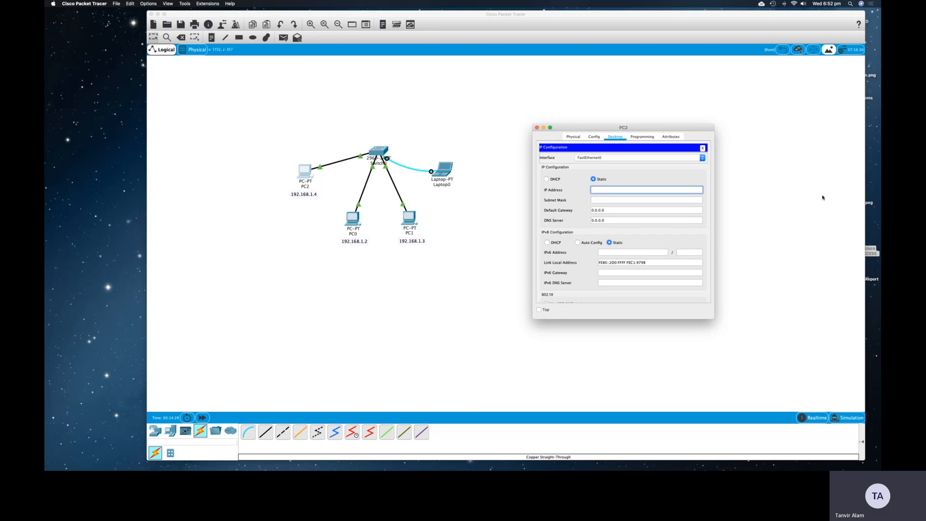
type("192.168.1.4")
left_click(629, 200)
left_click(635, 176)
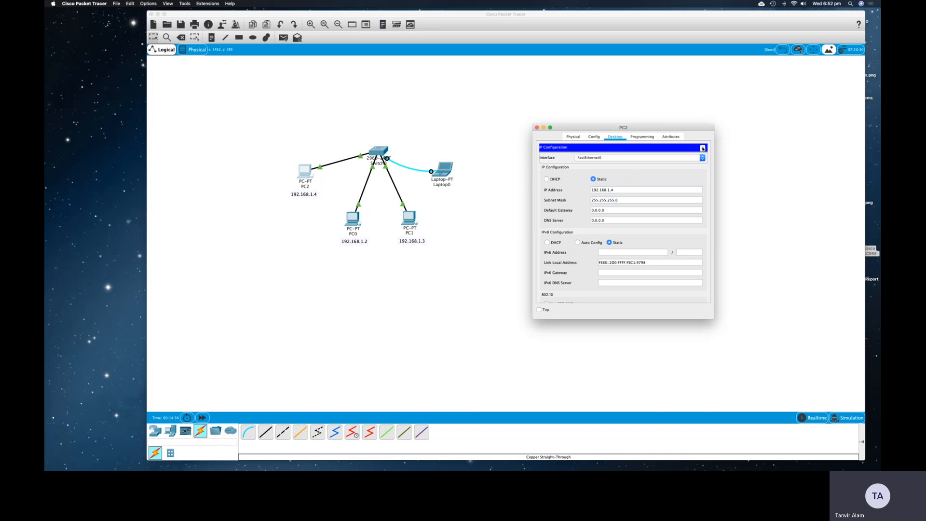
left_click(537, 128)
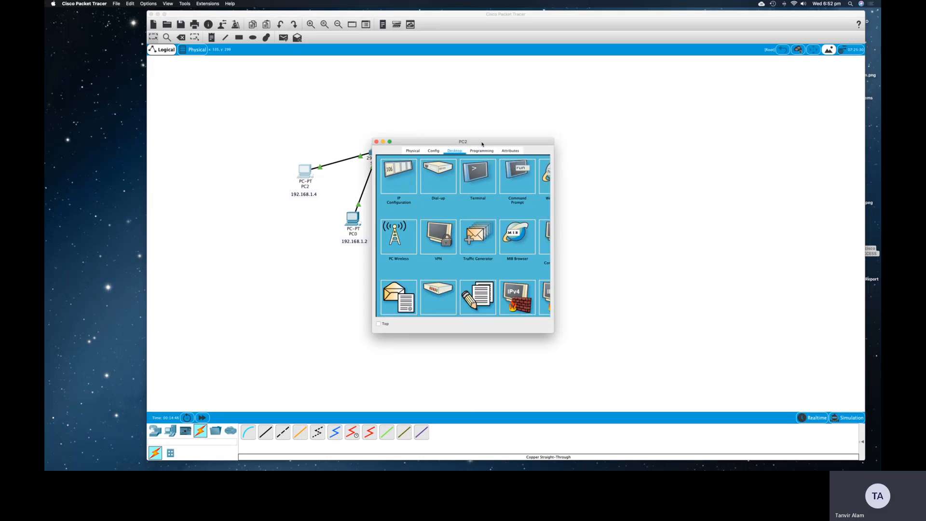
- From PC2's command prompt, ping the switch's management address 192.168.1.5 and examine the replies
left_click_drag(463, 141, 594, 135)
left_click(648, 169)
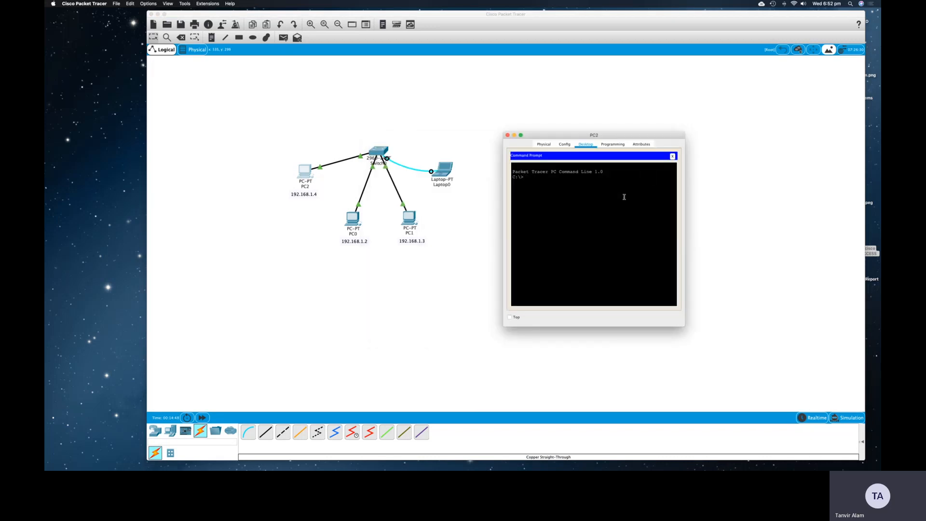
key("Return")
key("Return")
key("Return")
type("ping 192.16")
key("Return")
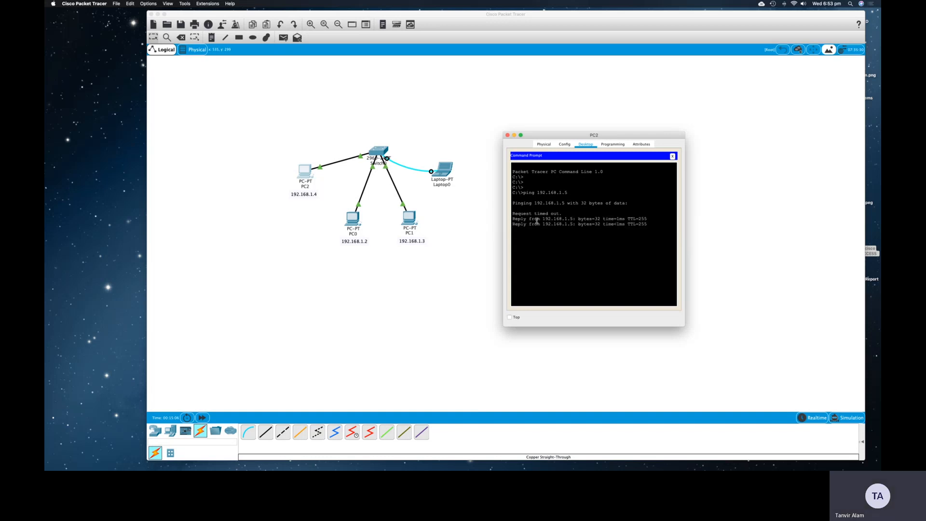
mouse_move(644, 228)
left_mouse_down()
mouse_move(562, 214)
mouse_move(657, 222)
left_mouse_up()
left_click(539, 263)
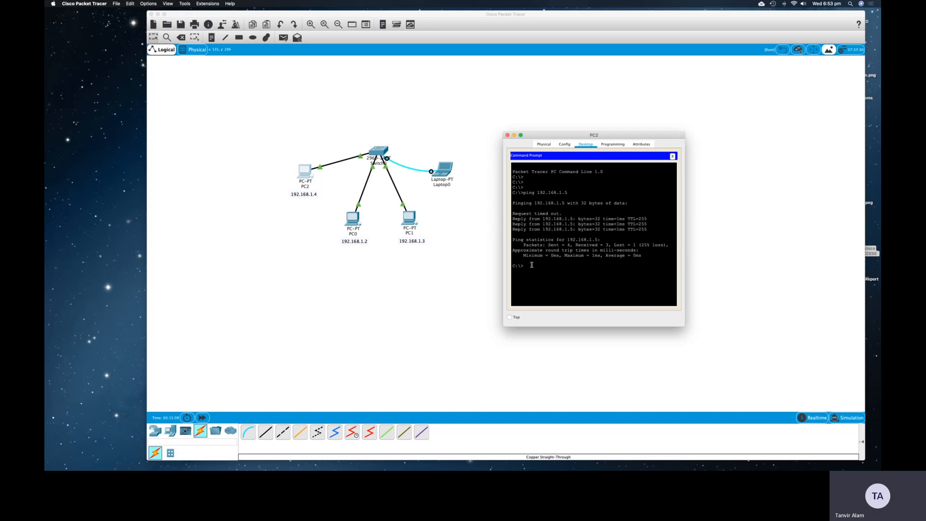
key("Return")
key("Return")
key("Return")
left_click(514, 136)
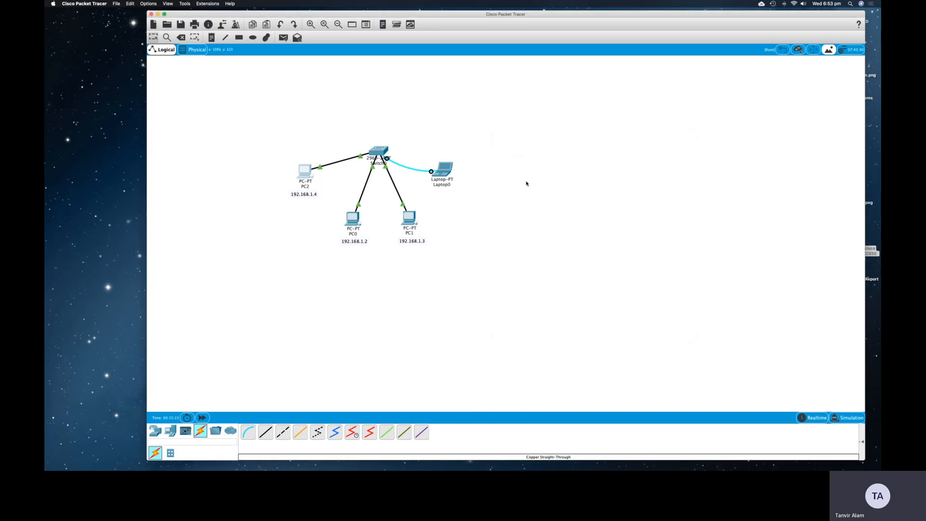
- Return to Laptop0's terminal and page through the rest of the running configuration, past the VTY lines, to the privileged prompt
left_click(445, 172)
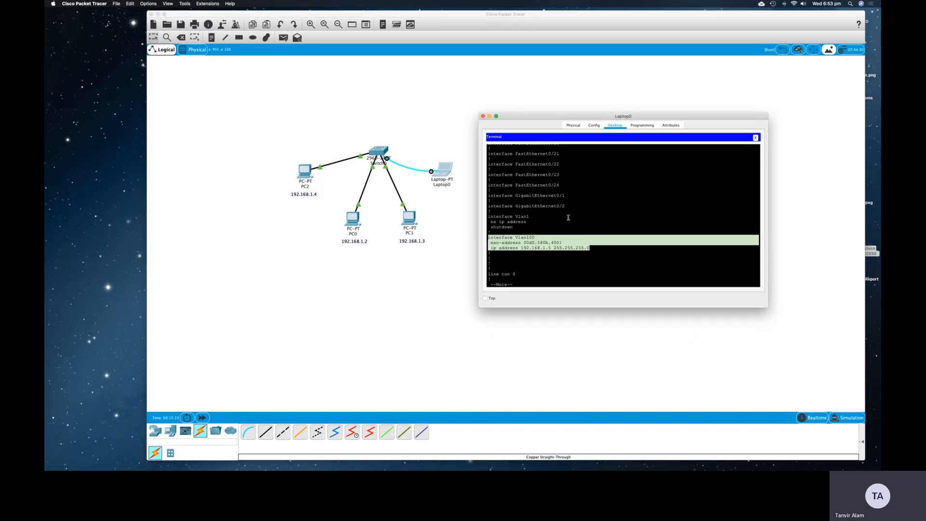
left_click(526, 286)
key("Return")
key("Return")
key("Return")
key("Return")
key("Return")
key("Return")
key("Return")
key("Return")
key("Return")
key("Return")
key("Return")
key("Return")
key("Return")
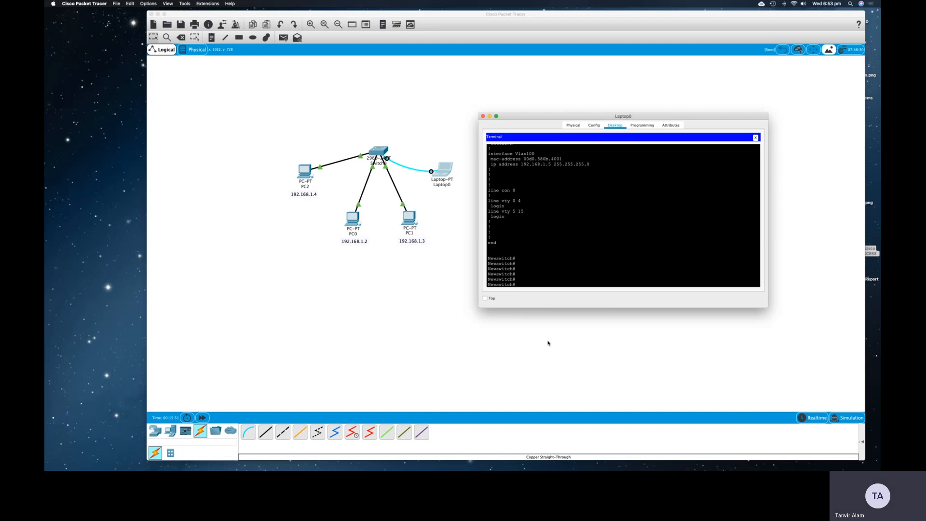
- Enter global configuration mode with configure terminal and open the settings of VTY lines 0 to 15
type("nfigure terminal")
key("Return")
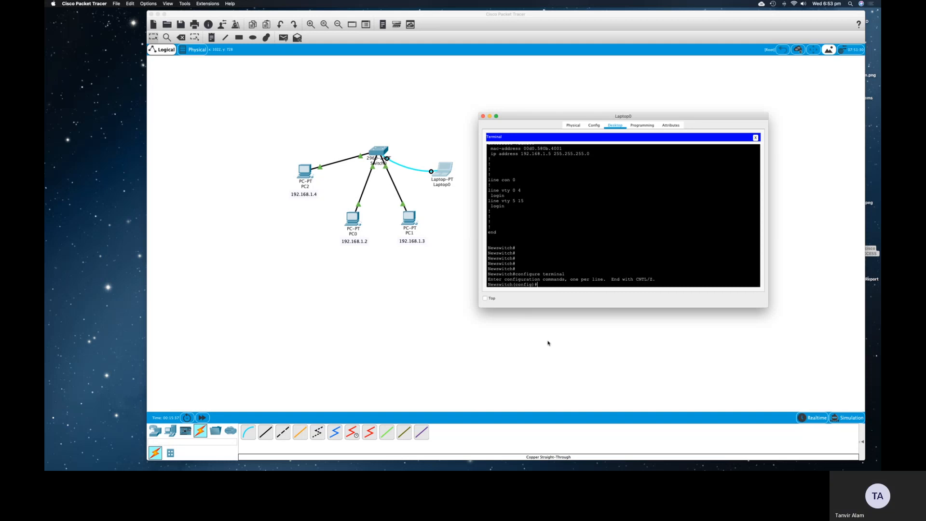
key("Return")
key("Return")
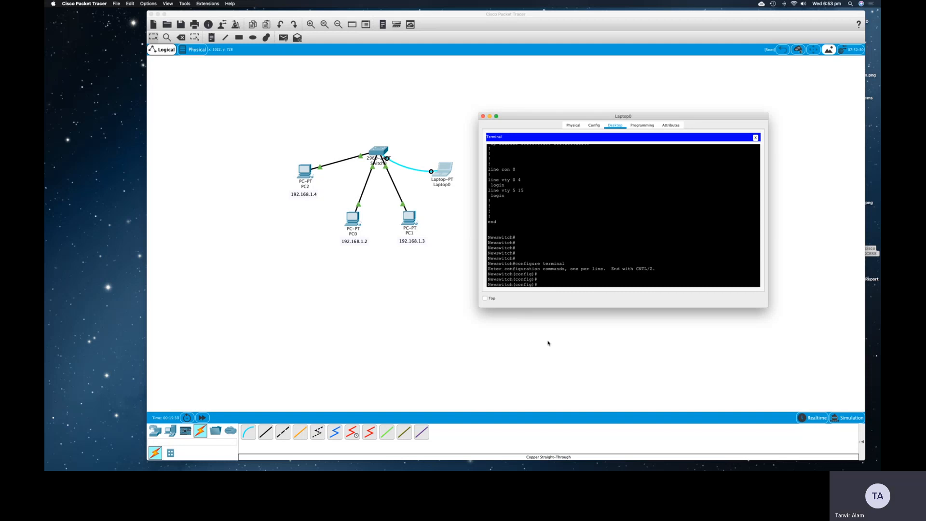
type("line vty 0 15")
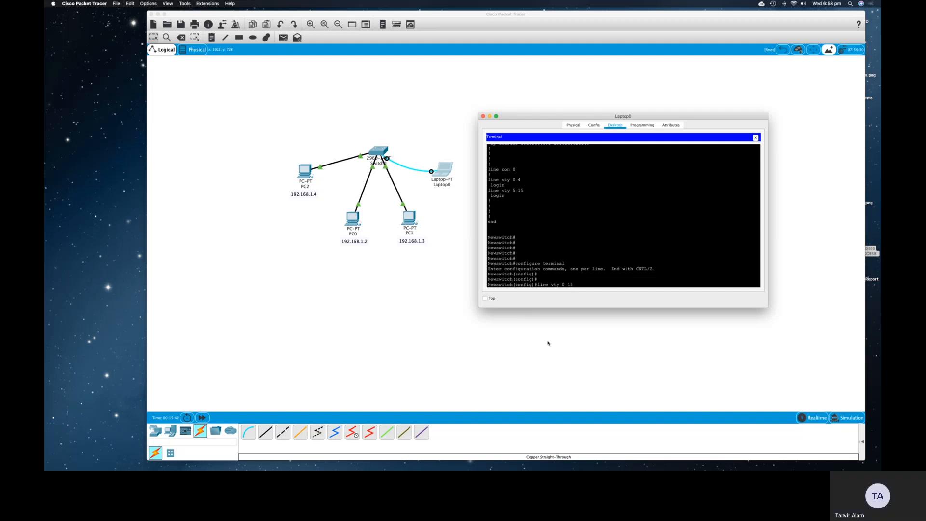
key("Return")
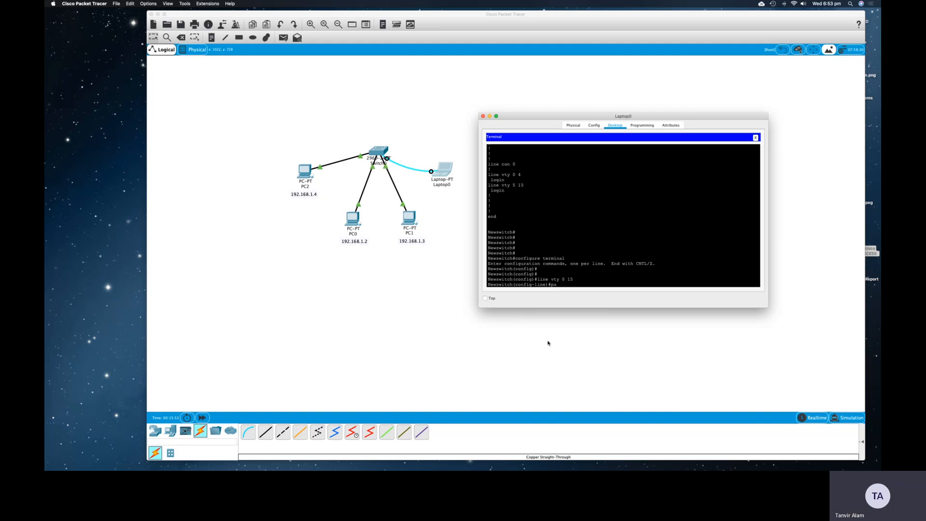
- Set the VTY line password, enable login, and return to privileged mode to review the entered commands
type("password")
type("cisco")
key("Return")
type("line)#l")
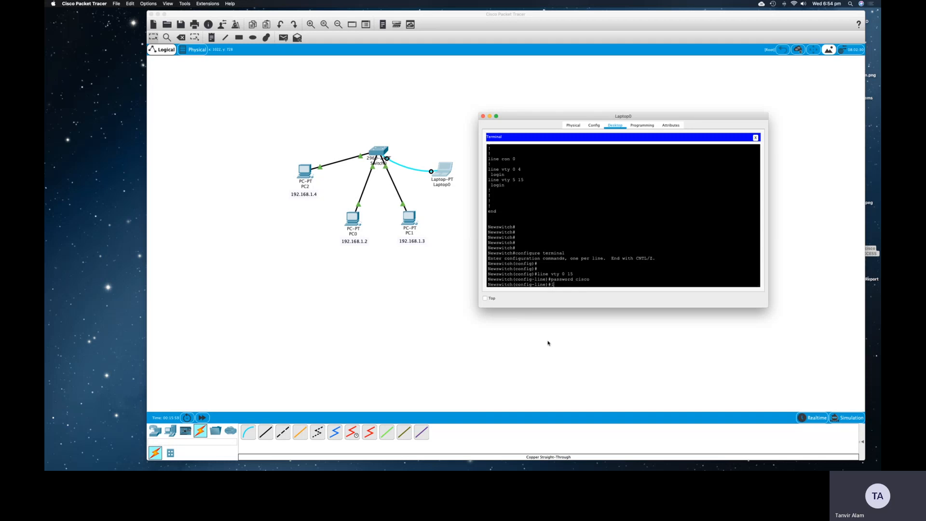
type("ogin")
key("Return")
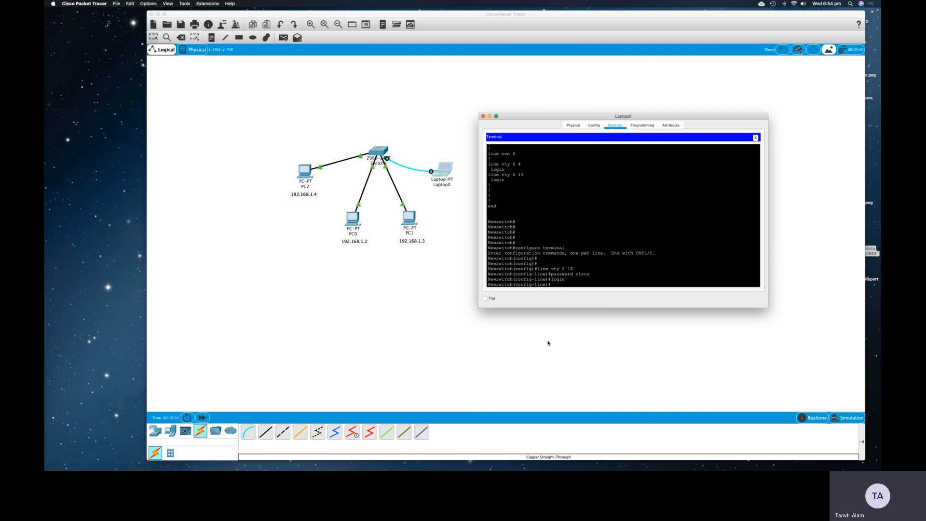
type("end")
key("Return")
key("Return")
key("Return")
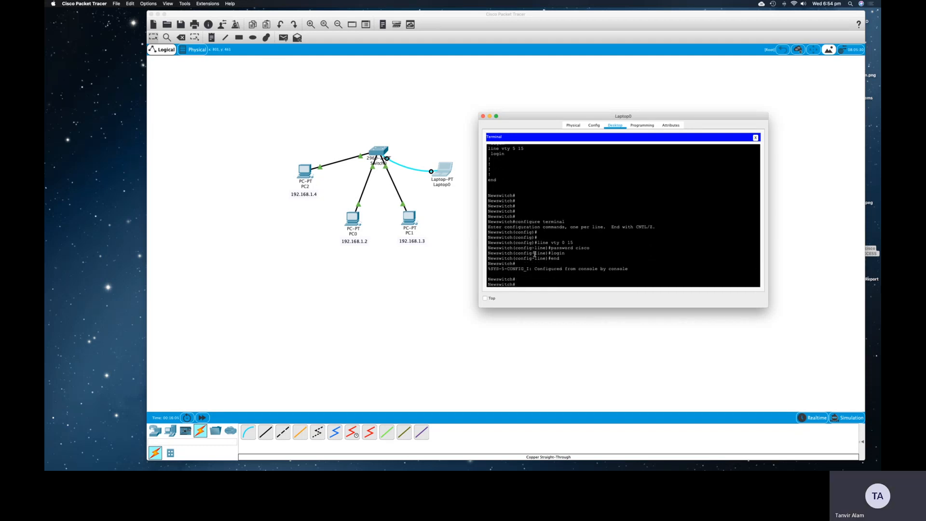
left_click_drag(510, 281, 489, 191)
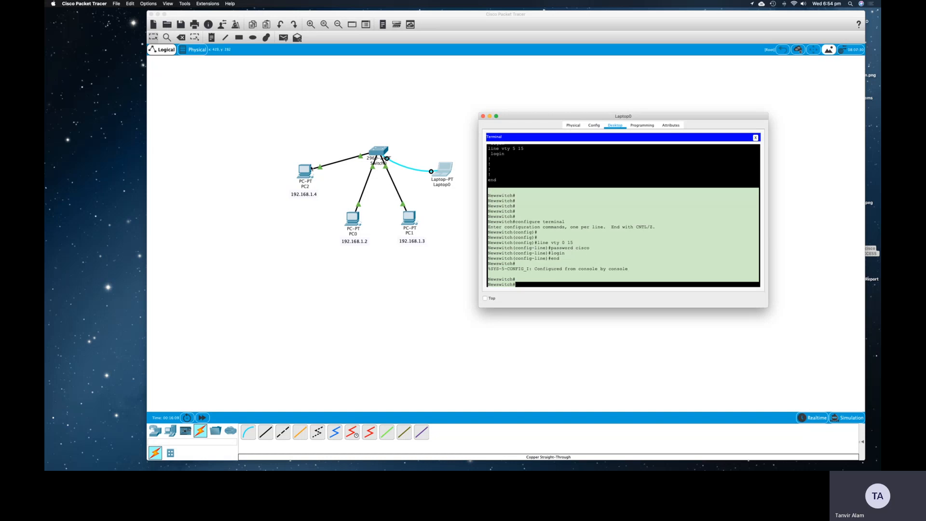
- From PC2's command prompt, open a Telnet session to the switch at 192.168.1.5
left_click(306, 170)
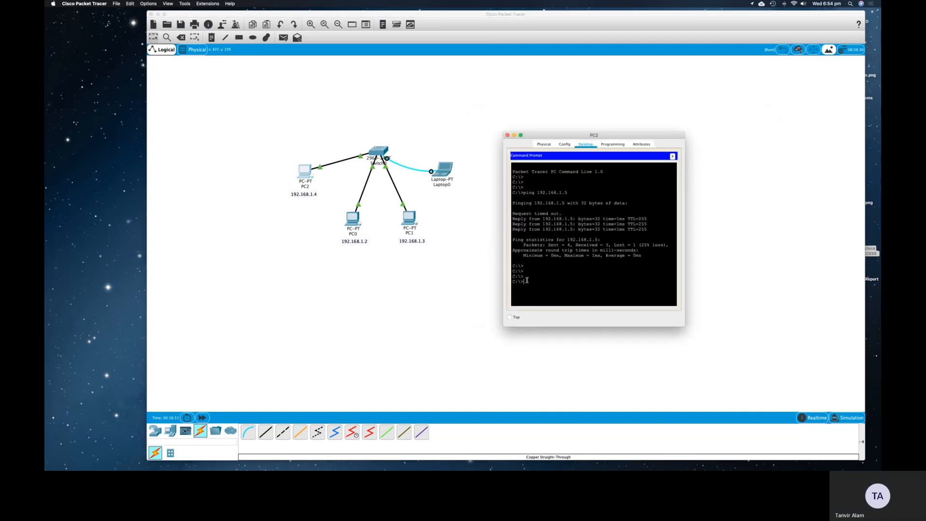
type("ter")
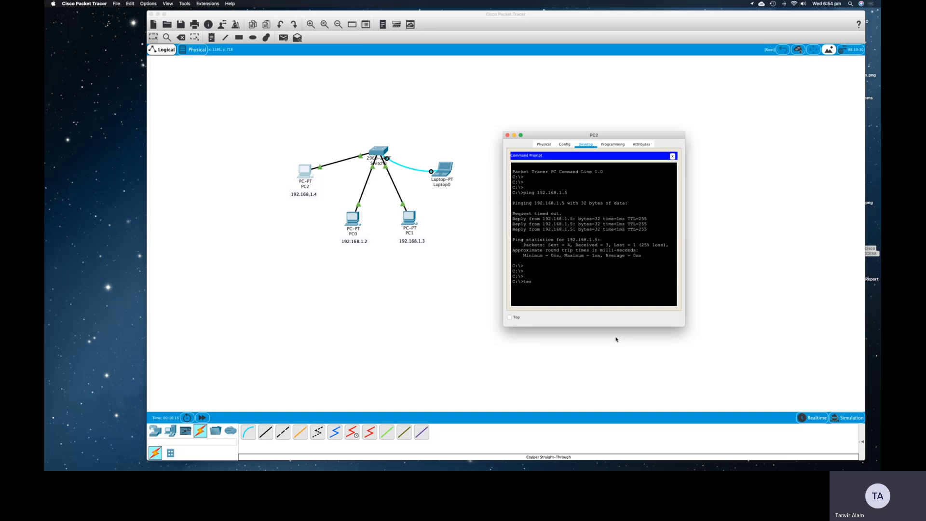
key("BackSpace")
type("lnet 192.168.1.5")
key("Return")
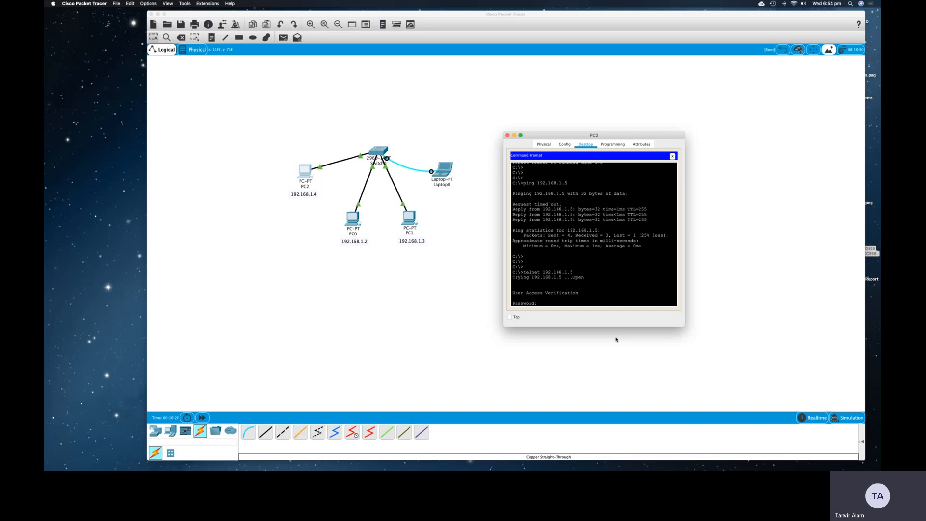
- Log in to the Telnet session with the VTY line password and examine the session output down to the switch prompt
key("Return")
key("Return")
key("Return")
key("Return")
key("Return")
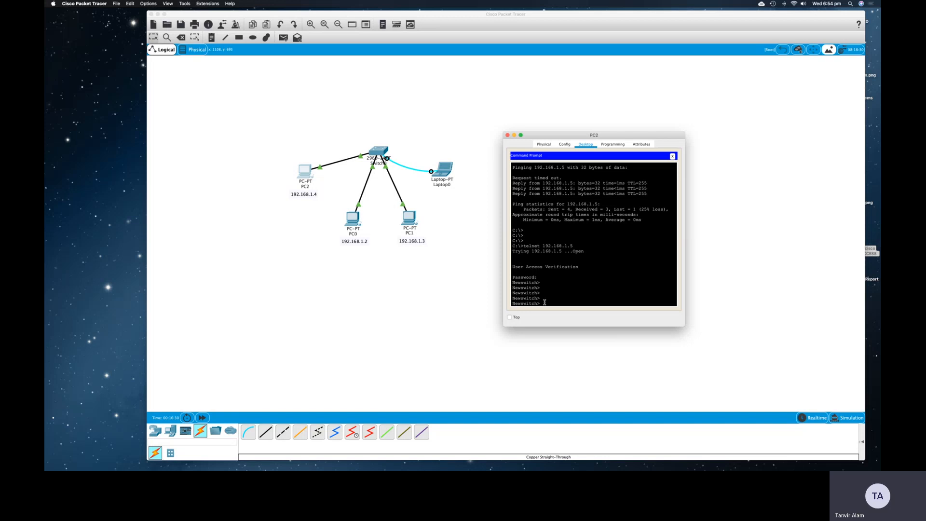
left_click_drag(544, 304, 506, 232)
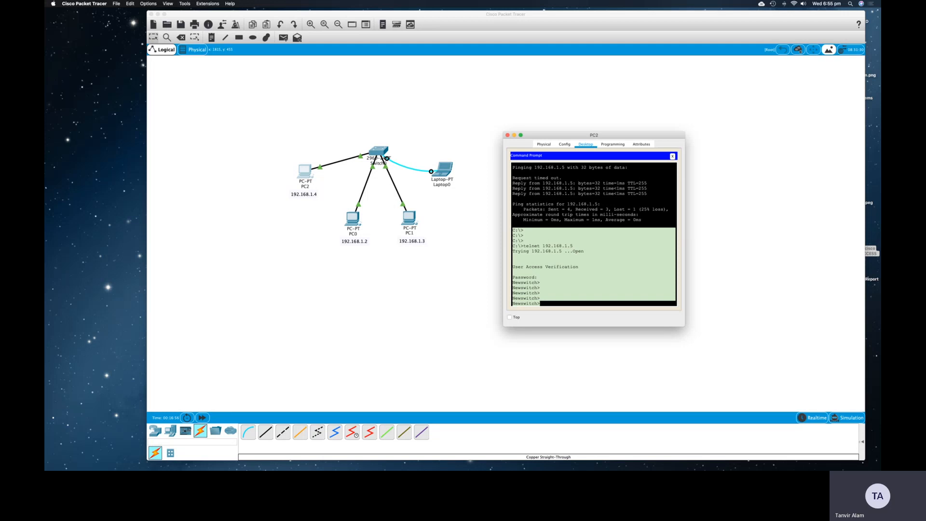
left_click(545, 308)
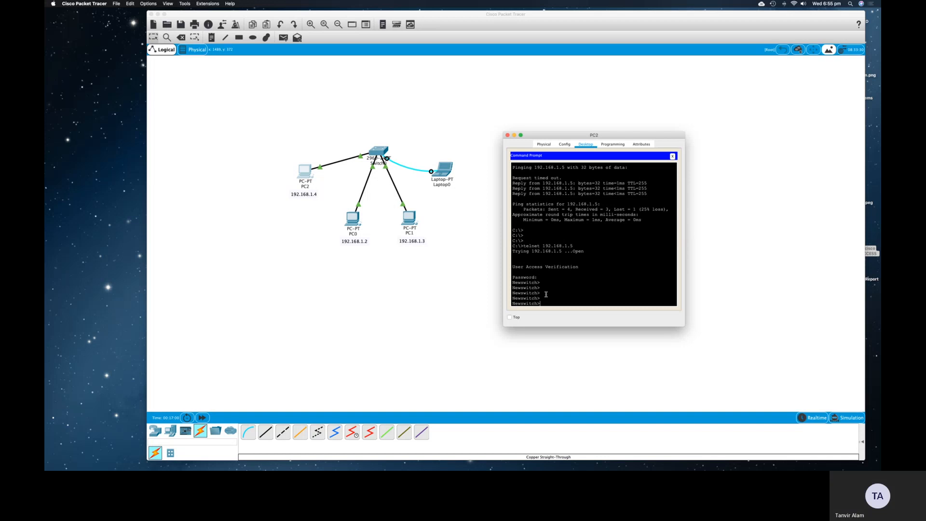
- Exit the Telnet session to return to PC2's local prompt, and put its window away
type("exit")
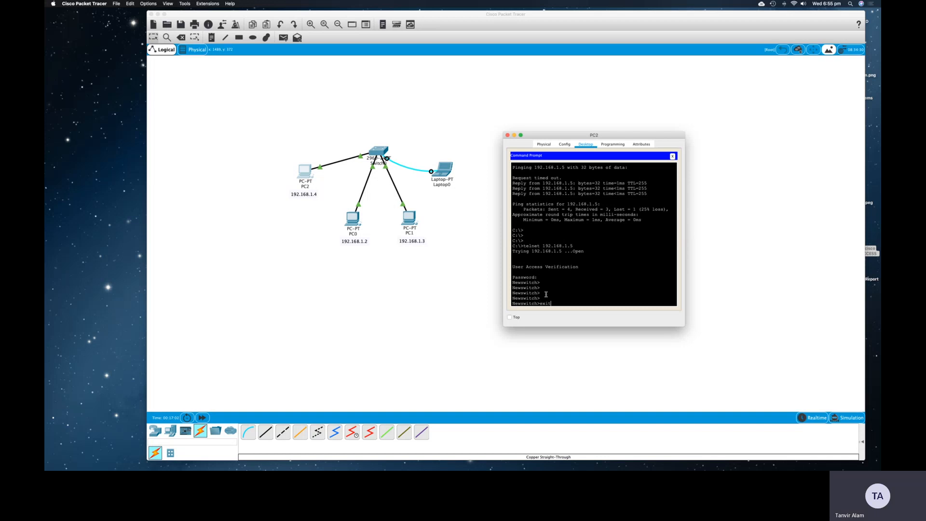
key("Return")
key("Return")
key("Return")
key("Return")
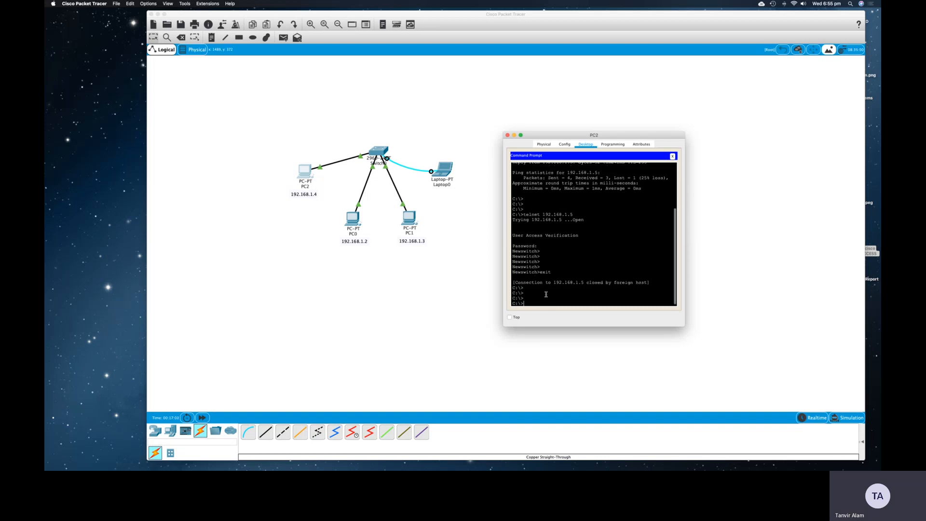
left_click(515, 136)
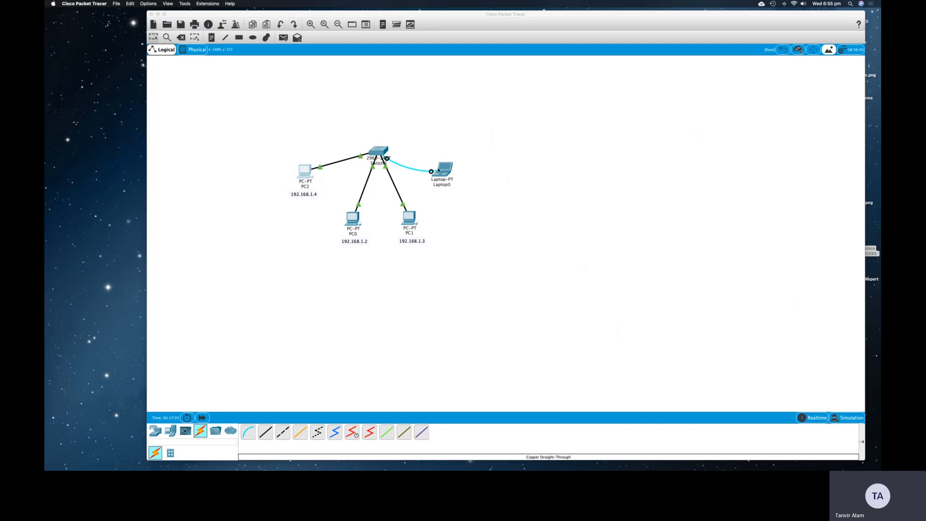
- Bring back Laptop0's terminal and enter the switch's global configuration mode with configure terminal
left_click(442, 170)
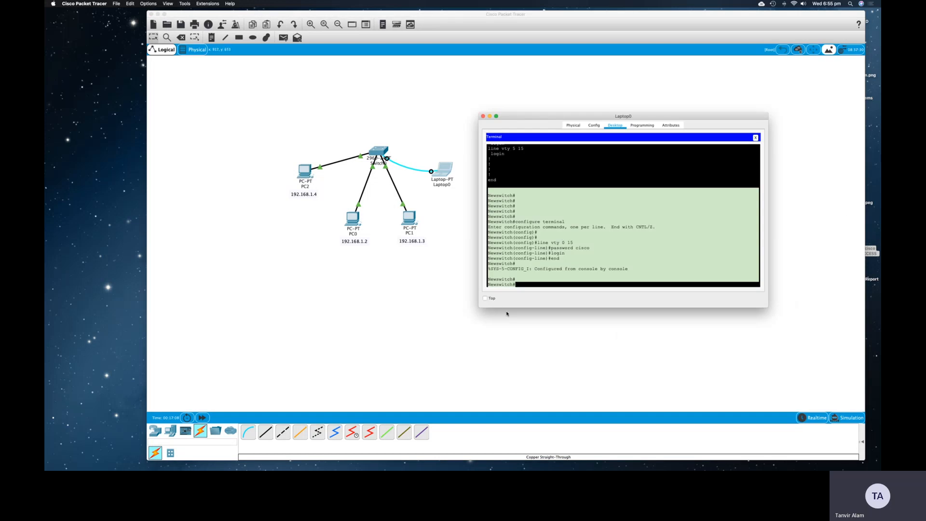
left_click(519, 285)
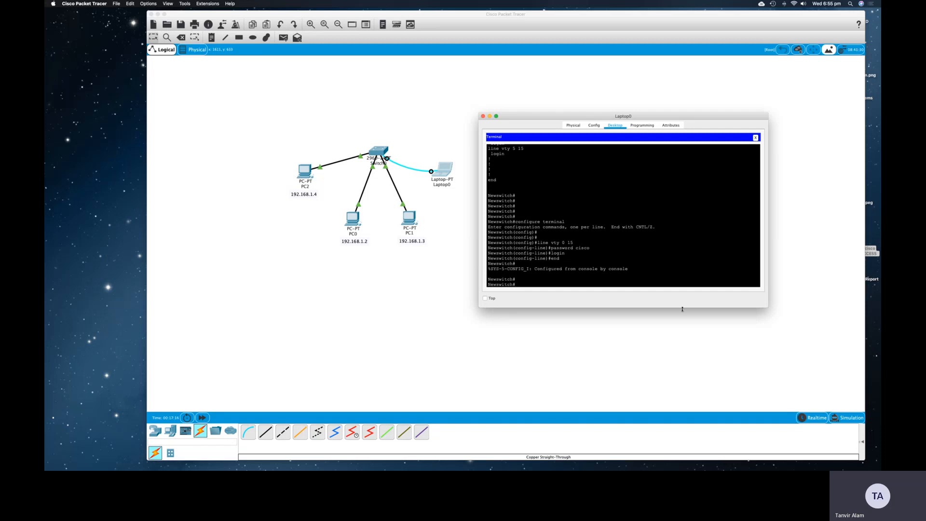
key("Return")
key("Return")
key("Return")
type("configu")
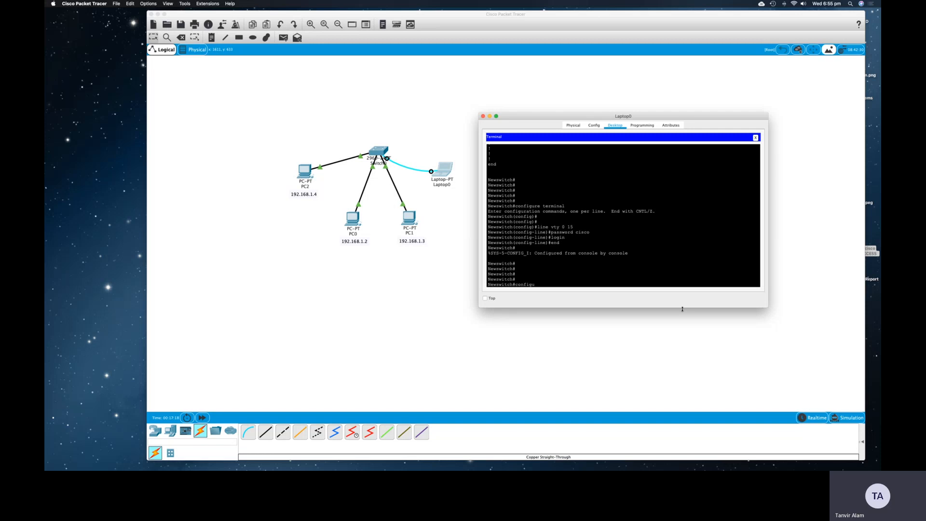
type("re terminal")
key("Return")
key("Return")
key("Return")
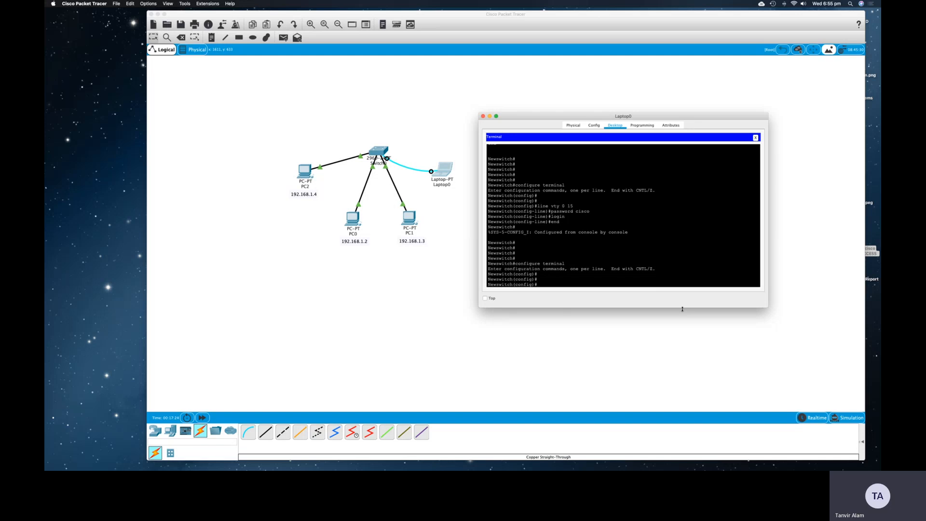
- Set the switch's IP domain name to someschools.com
type("ip domai")
type("n-name ")
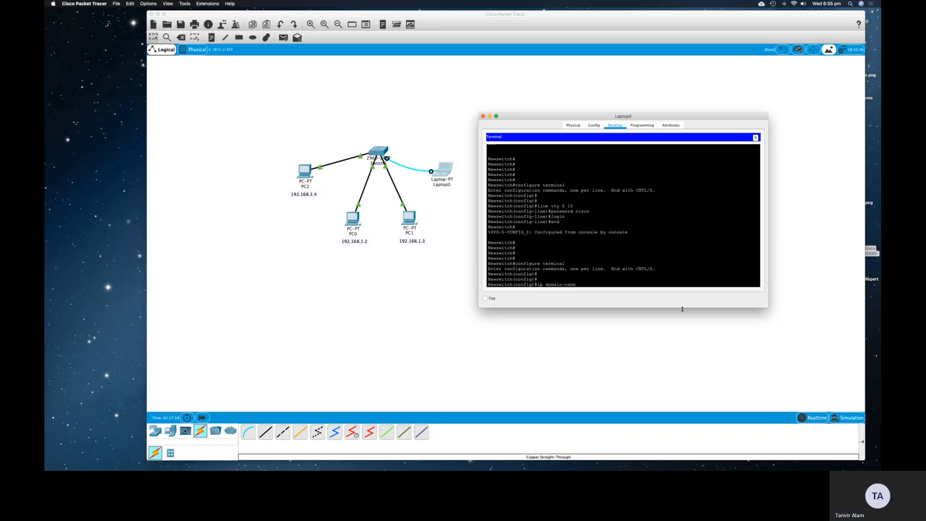
type("someschools.com")
key("Return")
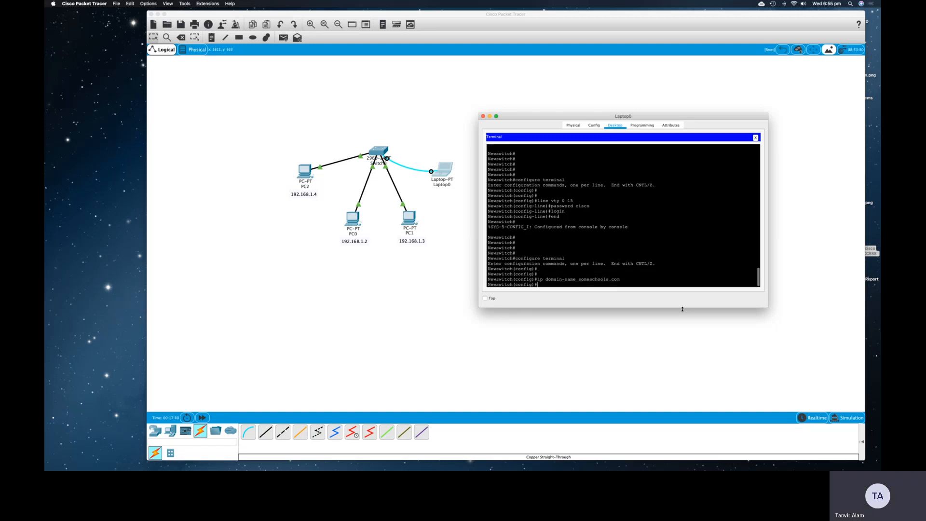
key("Return")
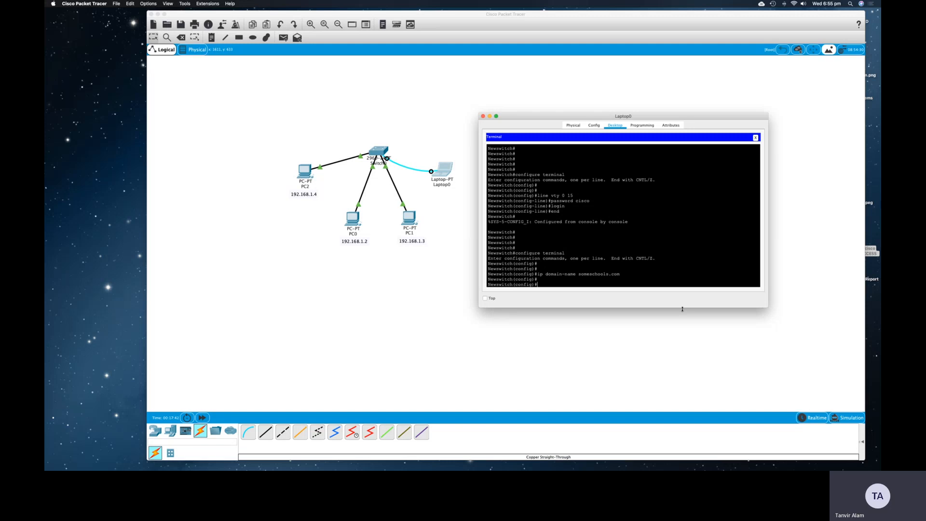
- Generate the switch's RSA keys with crypto key generate rsa, using a 1024-bit modulus
type("crypto key generate rsa")
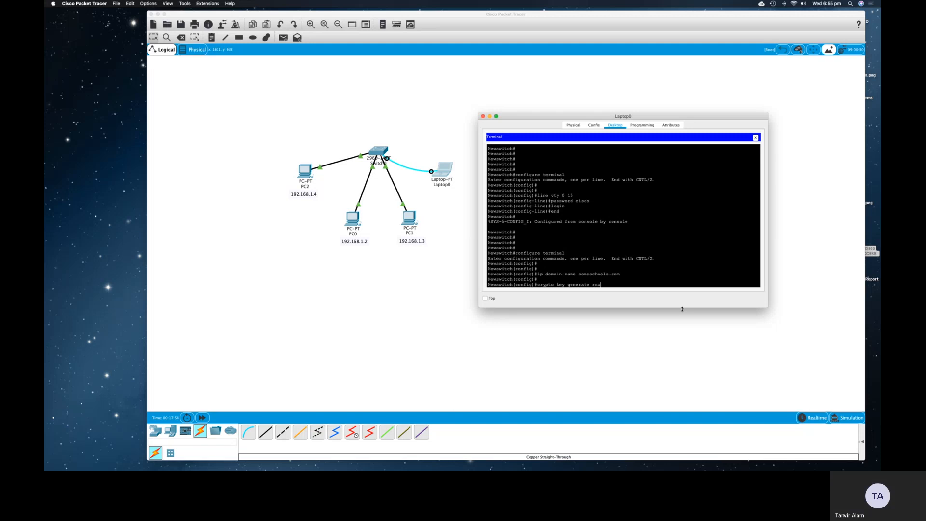
key("Return")
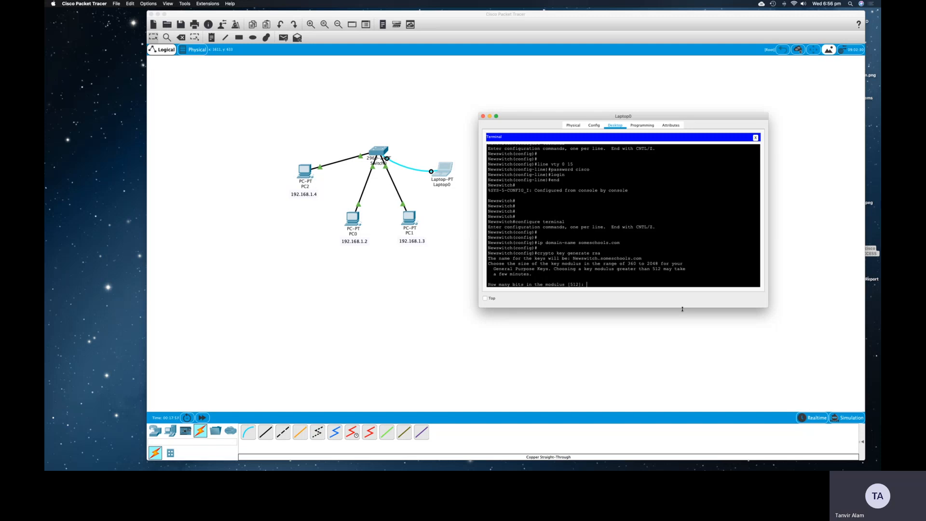
left_click_drag(488, 264, 640, 264)
left_click_drag(645, 264, 689, 271)
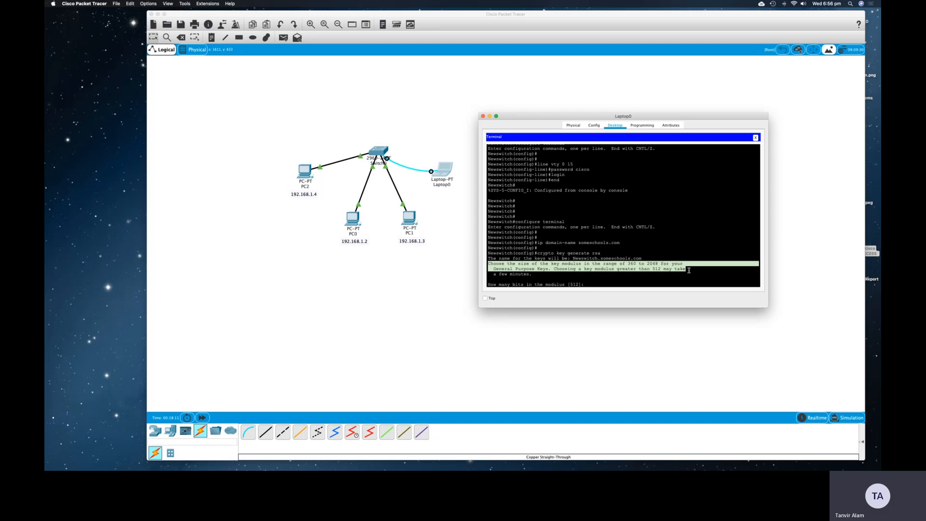
left_click_drag(688, 271, 691, 273)
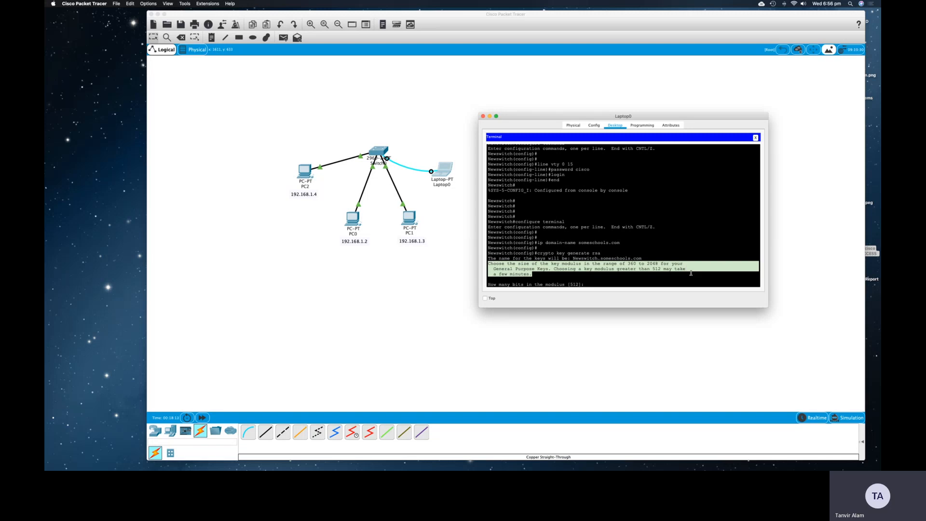
left_click(590, 283)
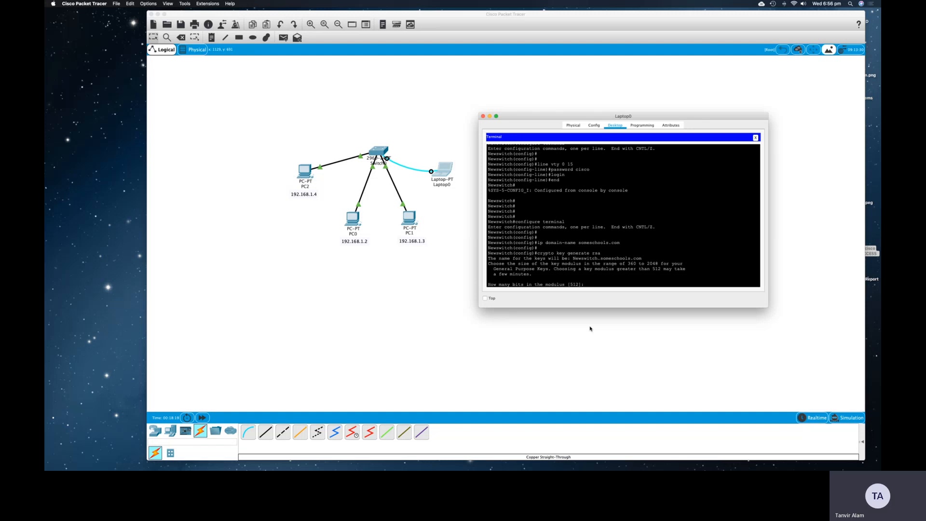
type("1024")
key("Return")
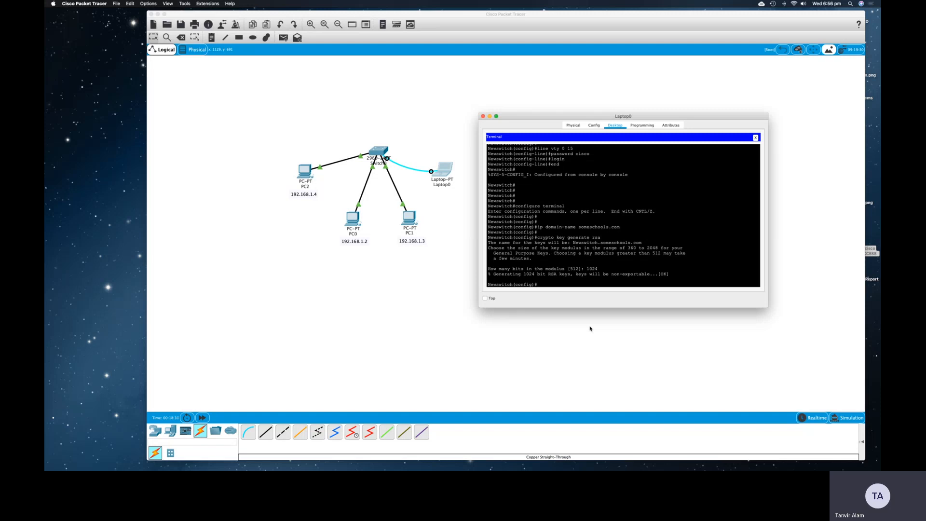
- Set the switch to SSH version 2 with ip ssh version 2 and check the resulting log message
type("ip ssh version 2")
key("Return")
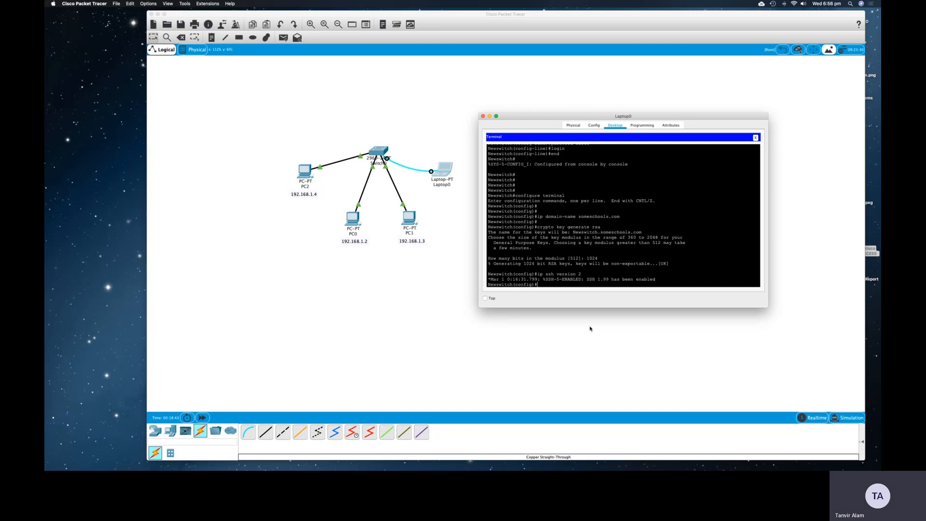
key("Return")
key("Return")
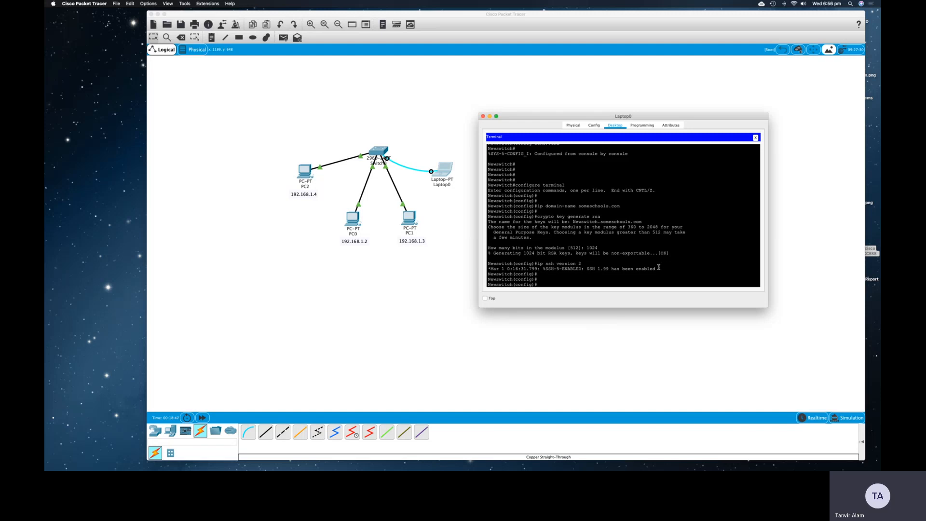
left_click_drag(657, 268, 586, 268)
- Enter line vty 0 15 configuration and restrict remote access to SSH with transport input ssh
left_click(537, 284)
type("line vty 0 15")
key("Return")
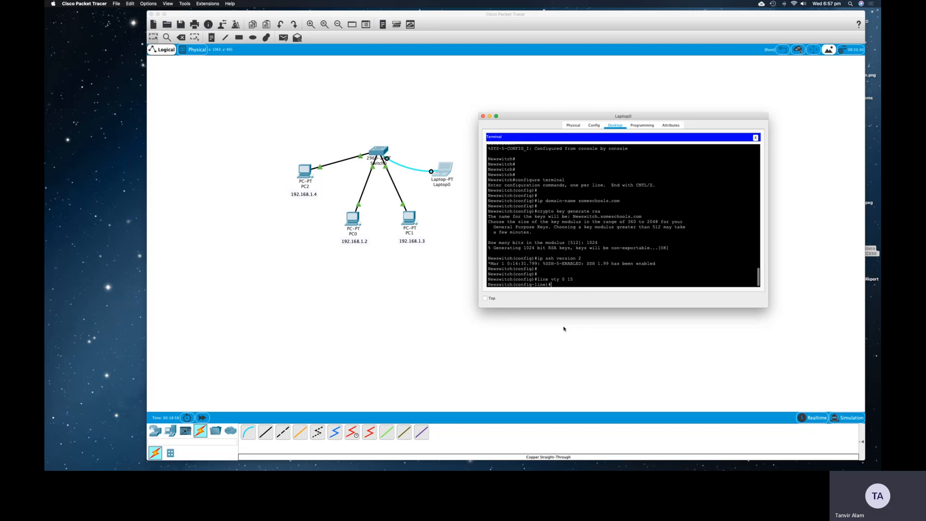
key("Return")
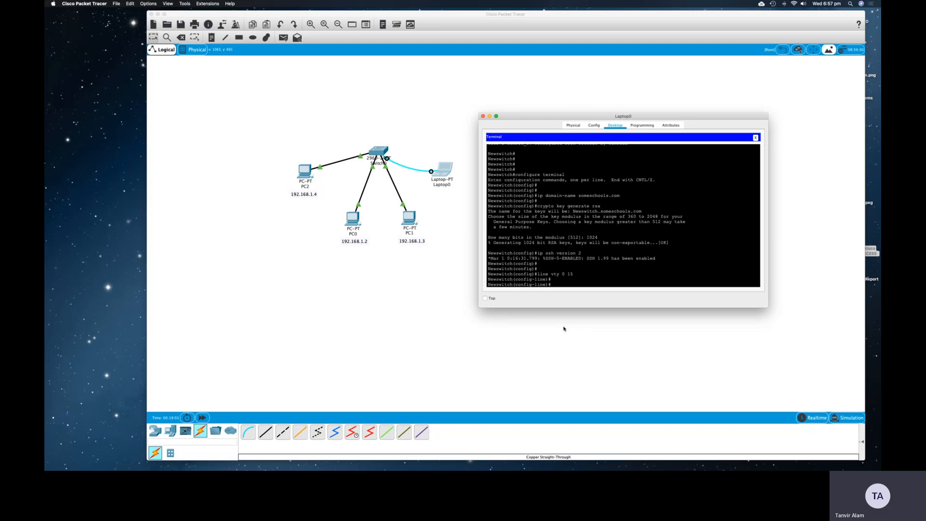
type("transport input ss")
key("Return")
key("Return")
key("Return")
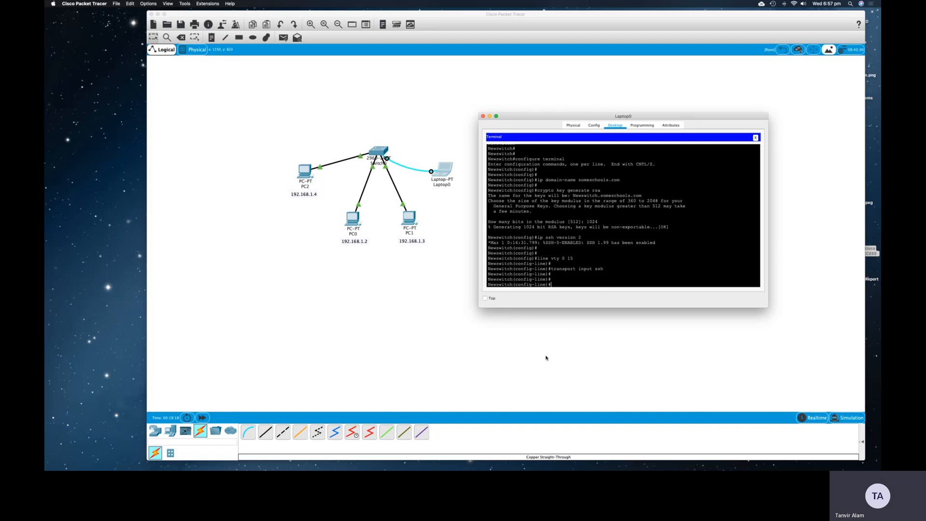
- Test Telnet to 192.168.1.5 from PC2's command prompt, examine the response, and put the window away
left_click(304, 182)
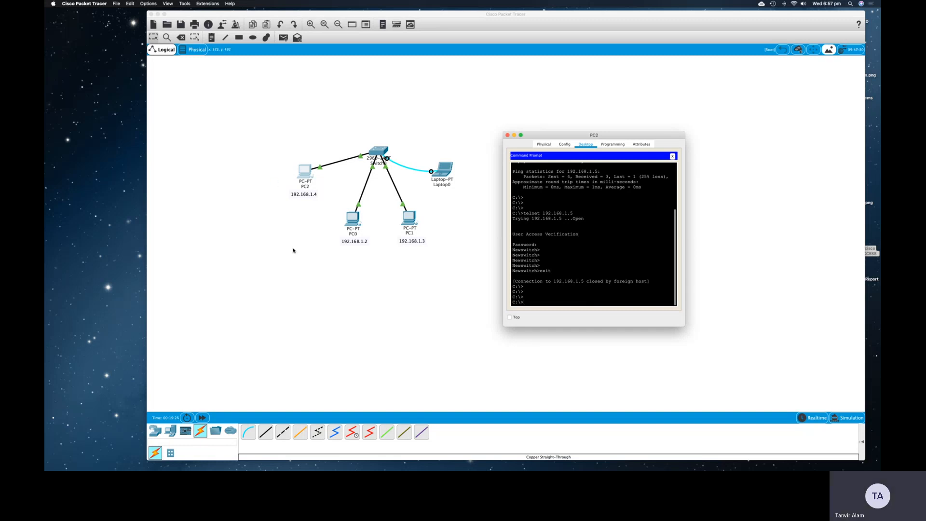
key("Return")
key("Return")
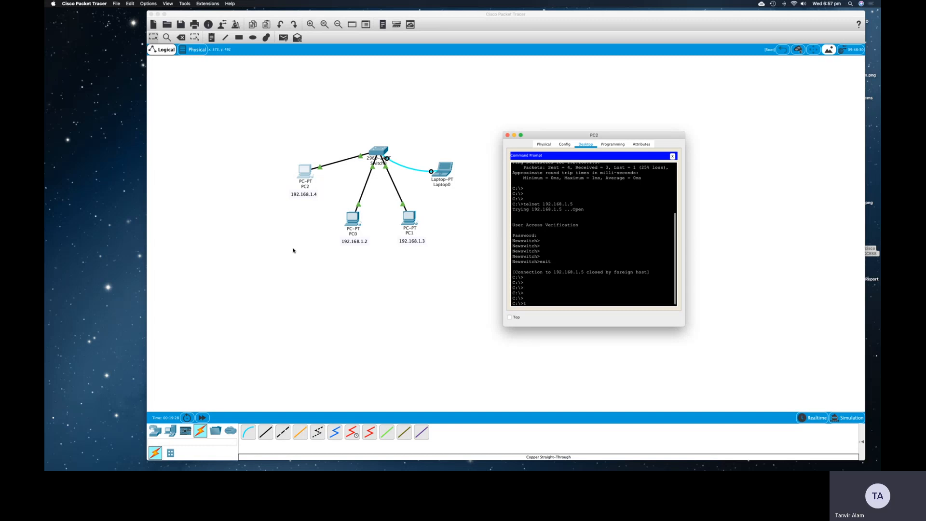
type("telnet 192.168.1.5")
key("Return")
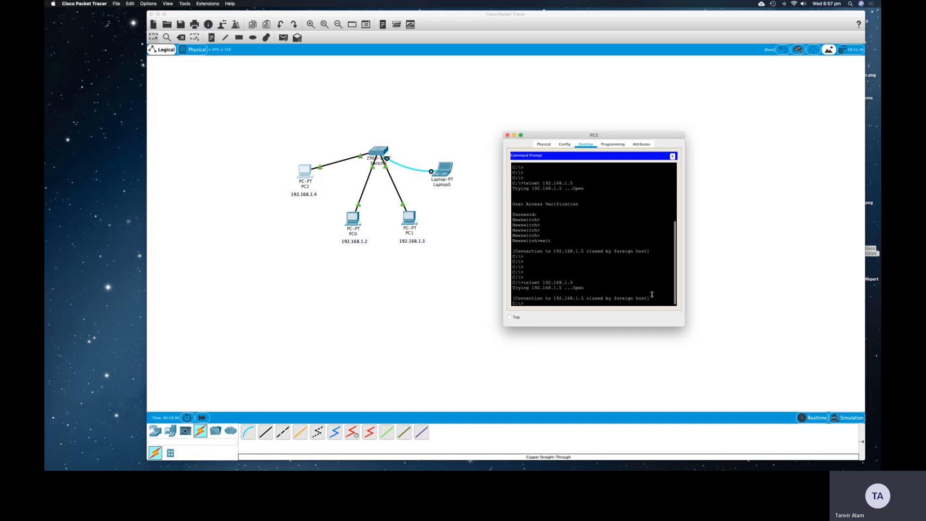
mouse_move(651, 294)
left_mouse_down()
mouse_move(594, 298)
mouse_move(652, 303)
mouse_move(641, 302)
left_mouse_up()
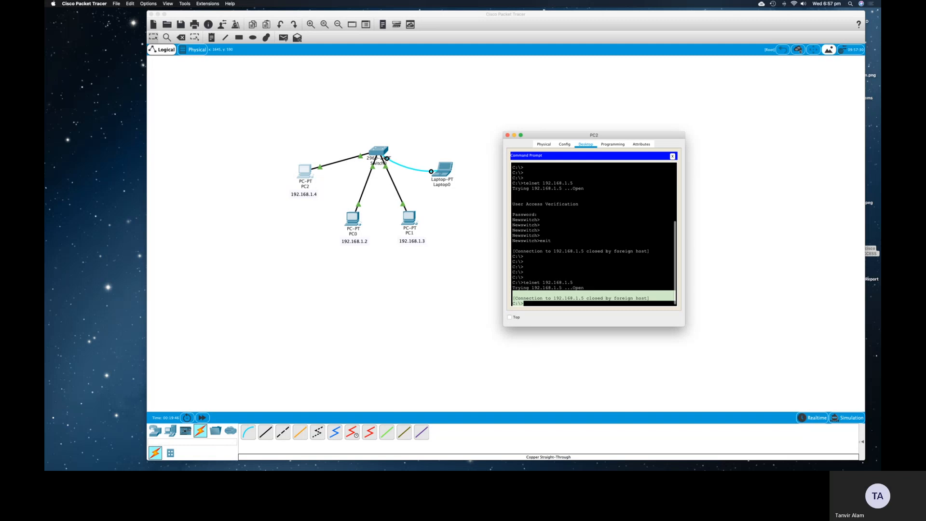
left_click(541, 299)
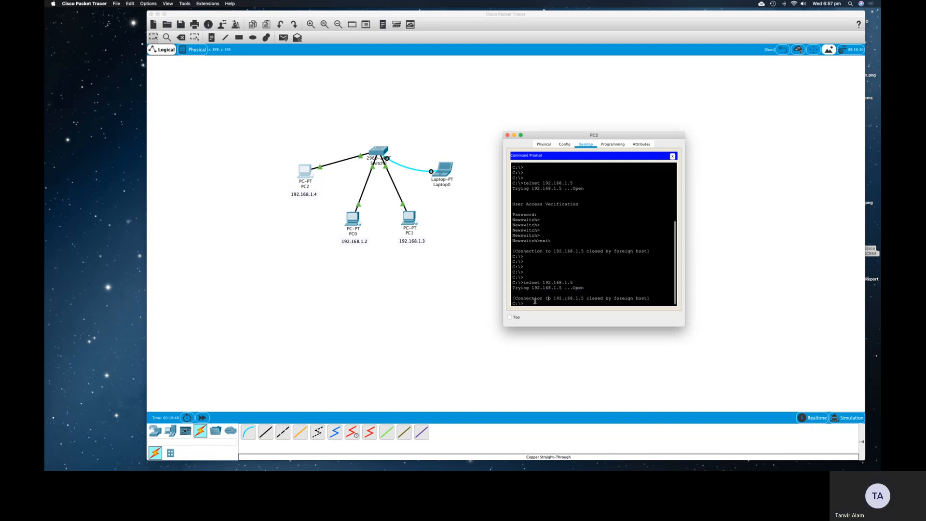
left_click(514, 135)
- Bring back Laptop0's terminal and exit line and global configuration to the switch's privileged mode
left_click(442, 170)
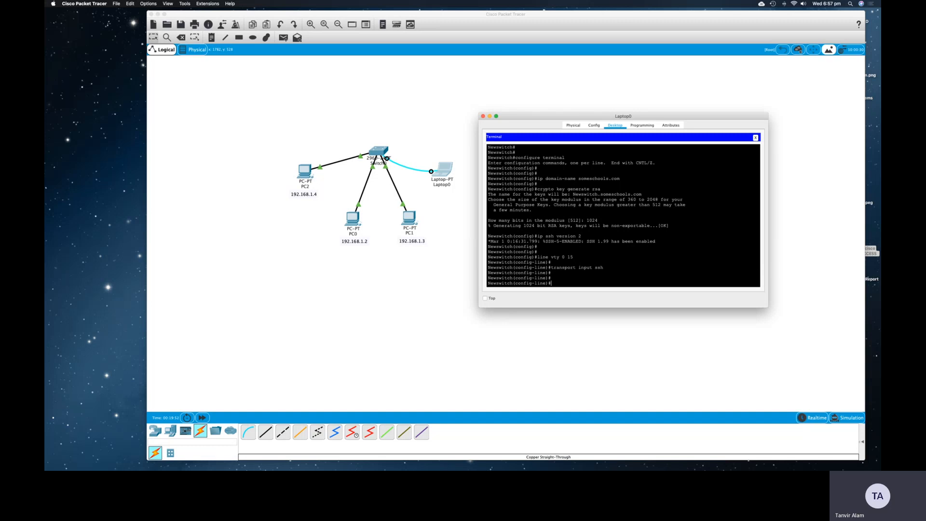
type("exit")
key("Return")
type("ex")
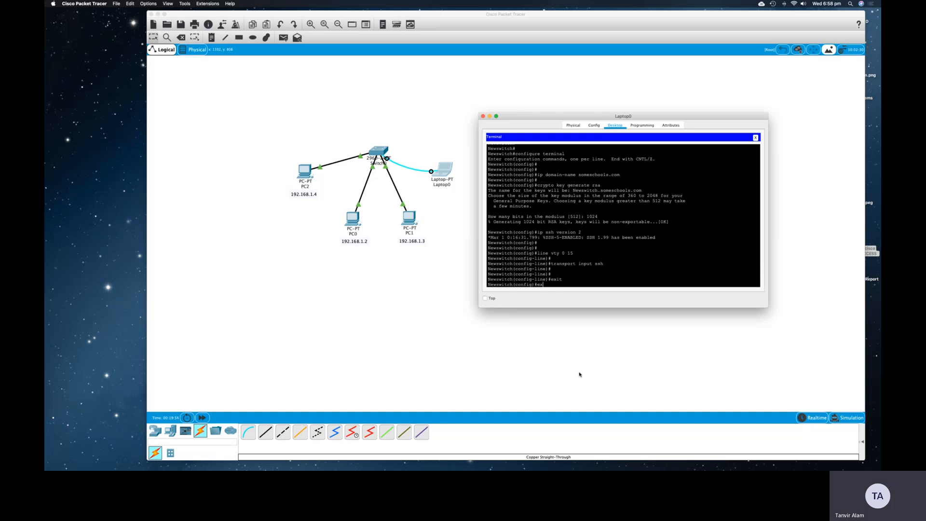
type("it")
key("Return")
key("Return")
key("Return")
key("Return")
key("Return")
key("Return")
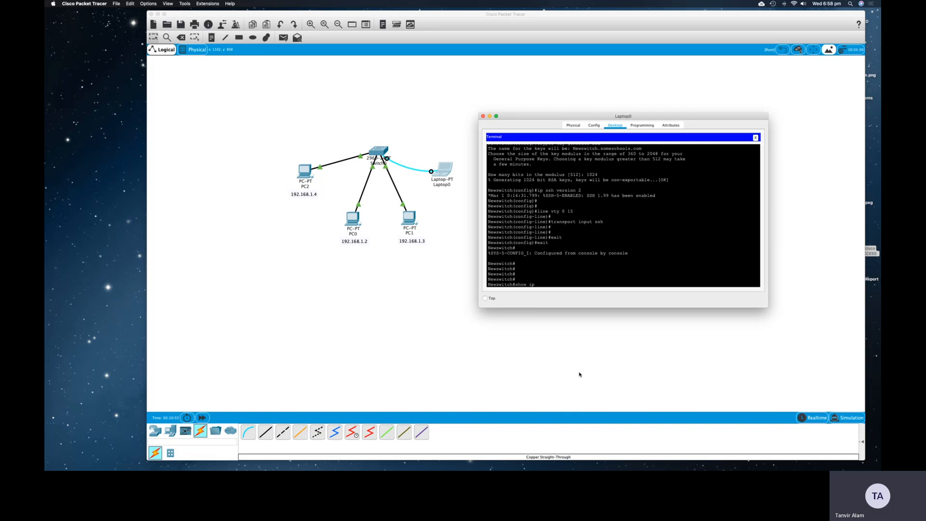
- Run show ip ssh on the switch and examine the reported SSH status and version
key("Return")
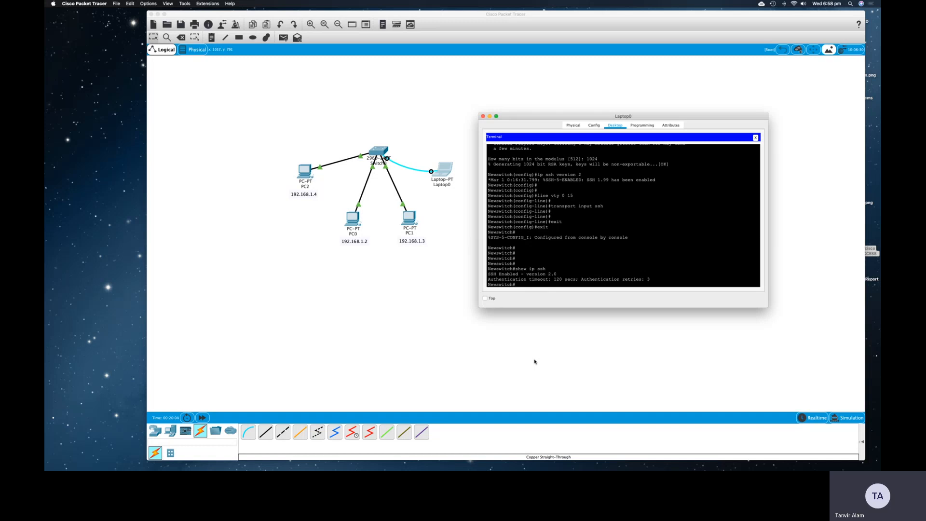
left_click_drag(487, 274, 556, 274)
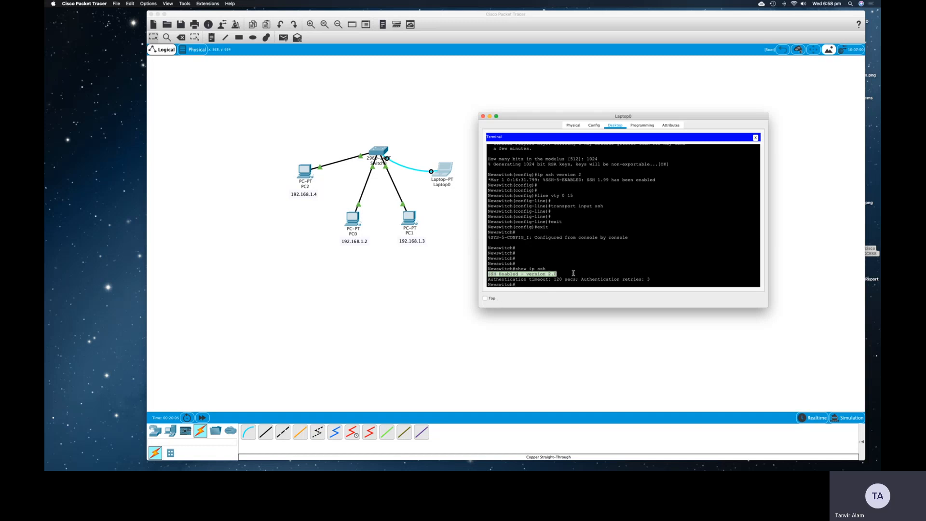
left_click(529, 285)
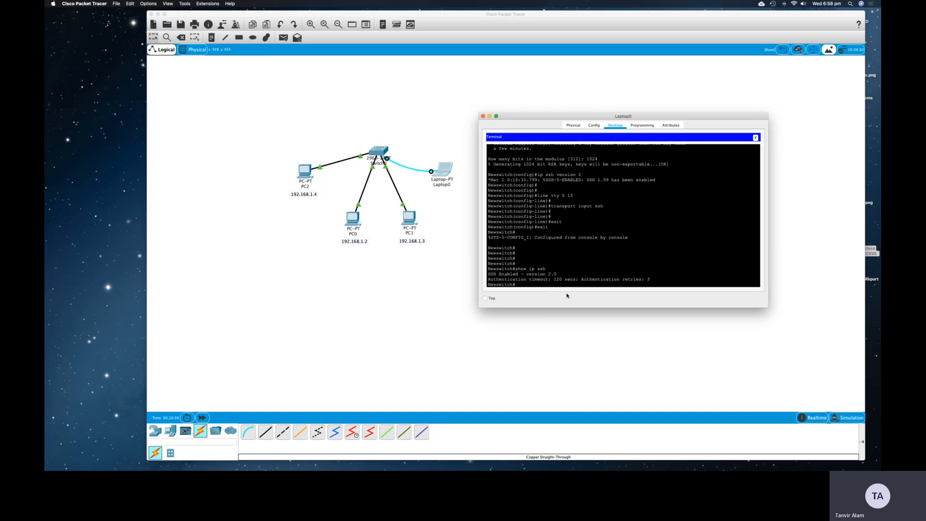
key("Return")
key("Return")
key("Return")
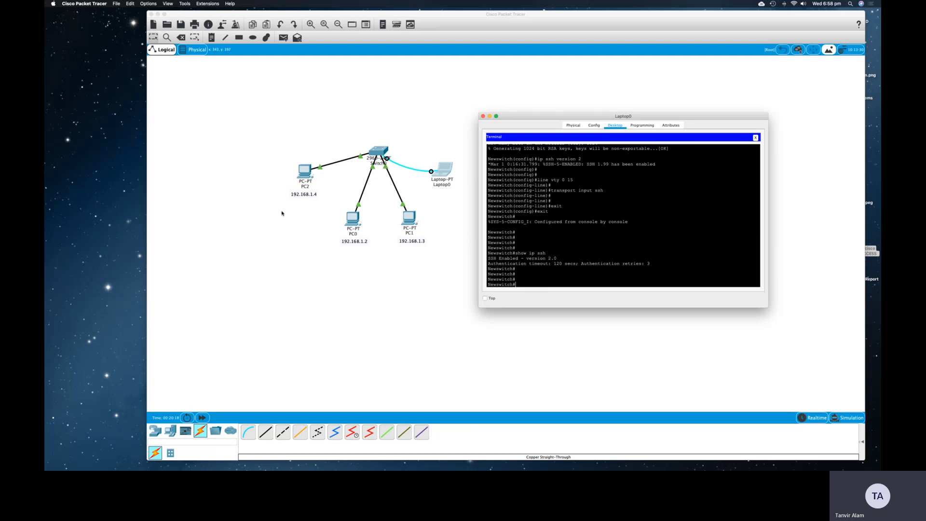
- Start an SSH connection from PC2's command prompt with ssh -l admin 192.168.1.5
left_click(304, 168)
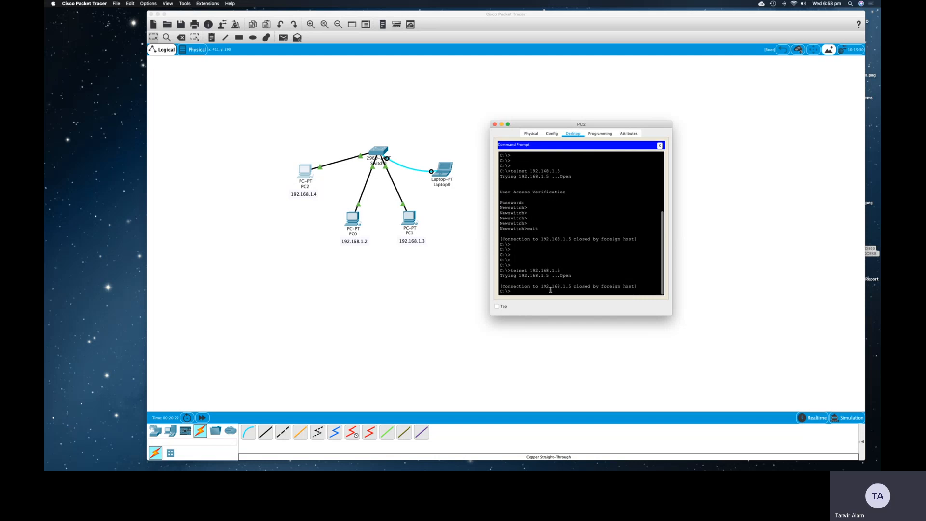
key("Return")
key("Return")
key("Return")
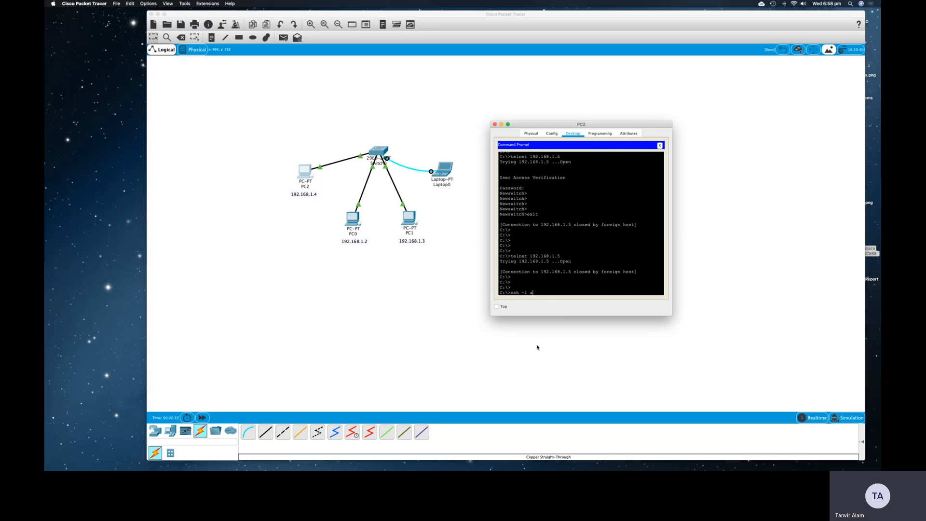
type("ssh -l admin 192.168.1.5")
key("Return")
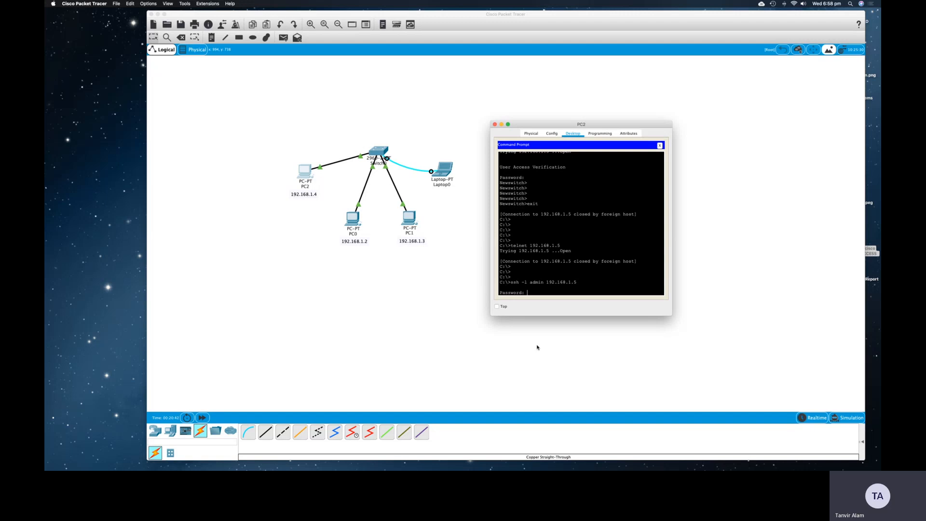
- Log in to the SSH session with the line password, reach the switch prompt, and put PC2's window away
key("Return")
key("Return")
key("Return")
key("Return")
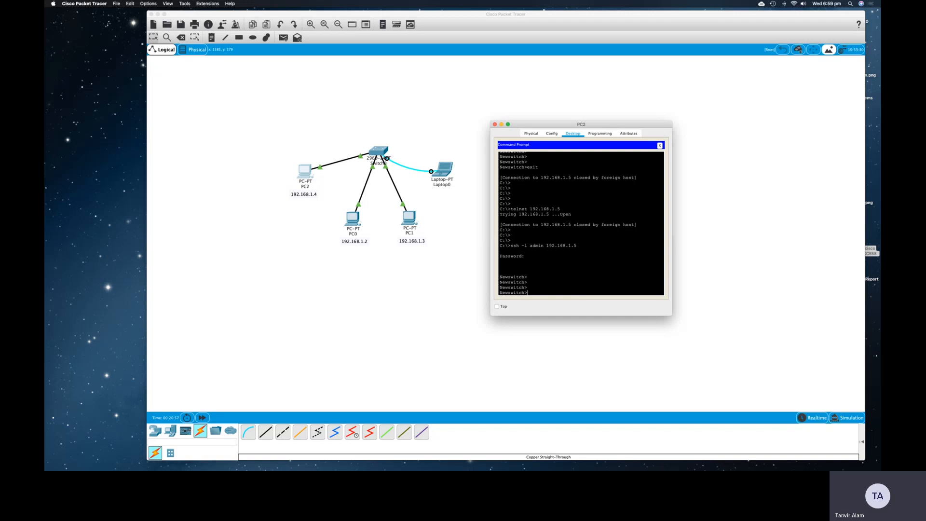
left_click(501, 123)
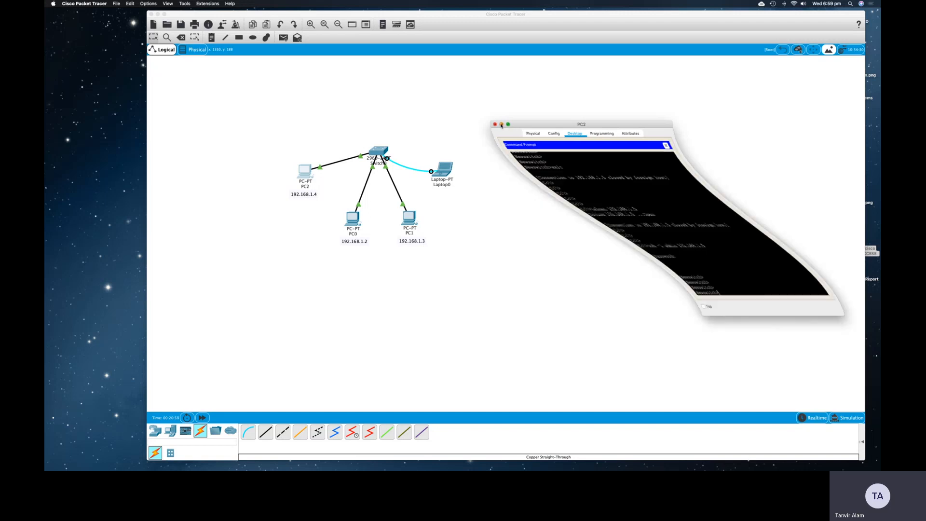
- Return to Laptop0's terminal and enter the switch's global configuration mode with configure terminal
left_click(449, 166)
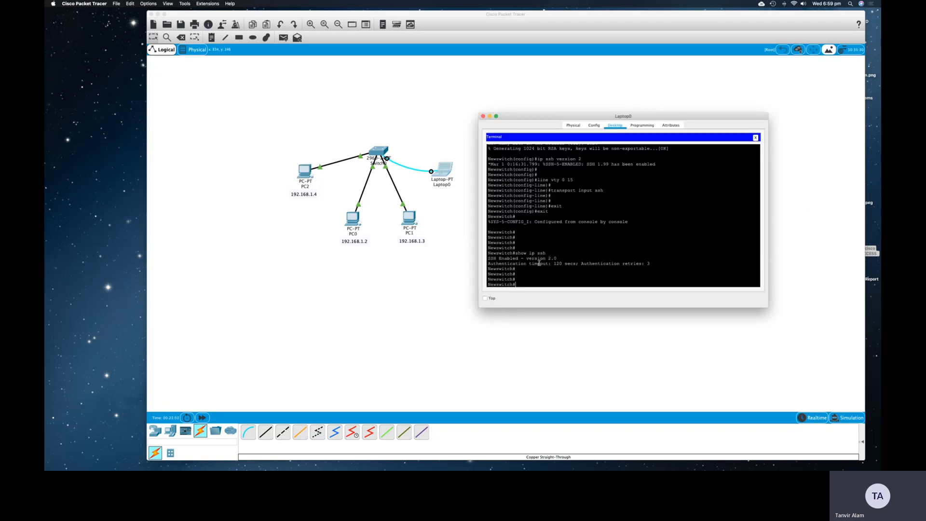
key("Return")
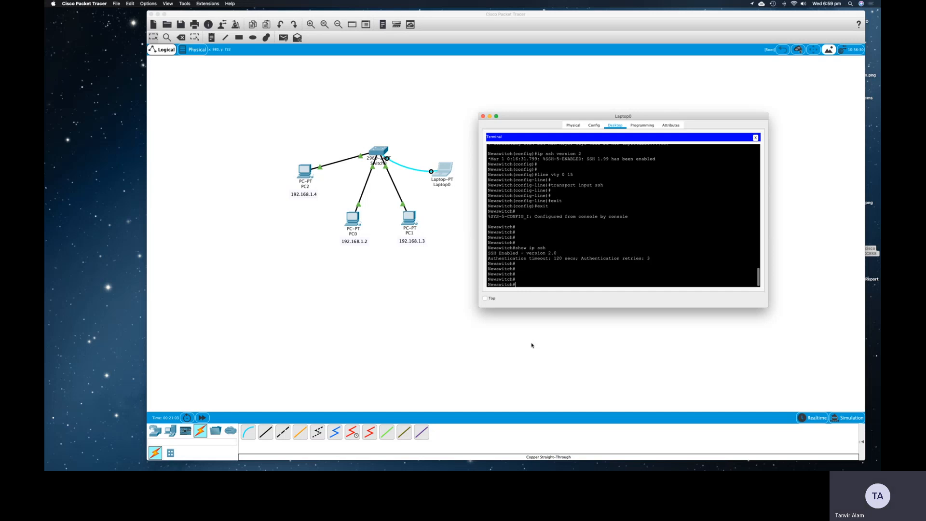
type("configure terminal")
key("Return")
key("Return")
key("Return")
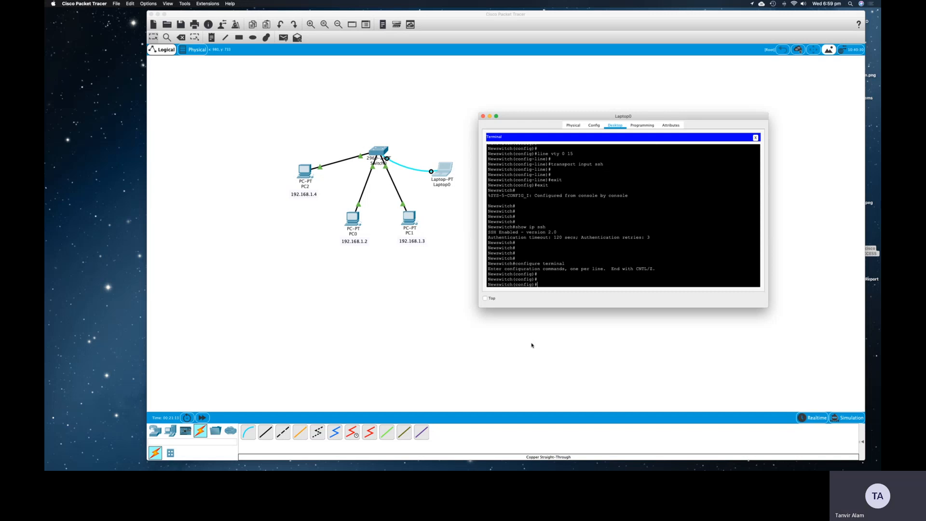
- Create a local user account on the switch with the username command, entering the user's name and a secret password
type("username tanvir secret")
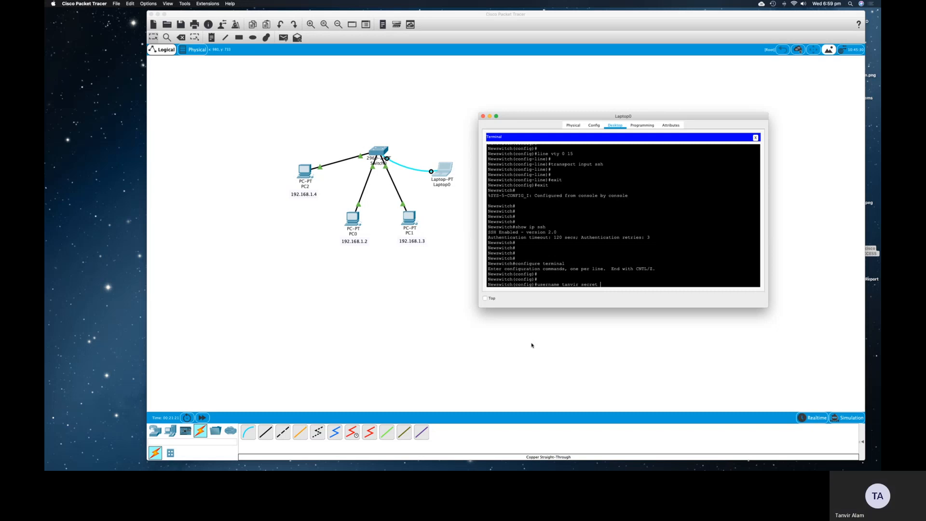
type("newuser")
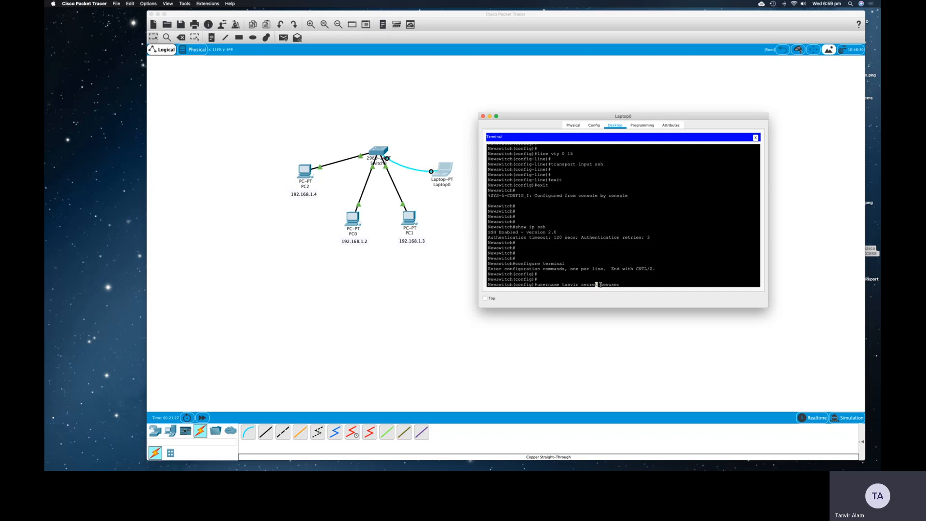
left_click_drag(598, 284, 581, 285)
left_click(622, 284)
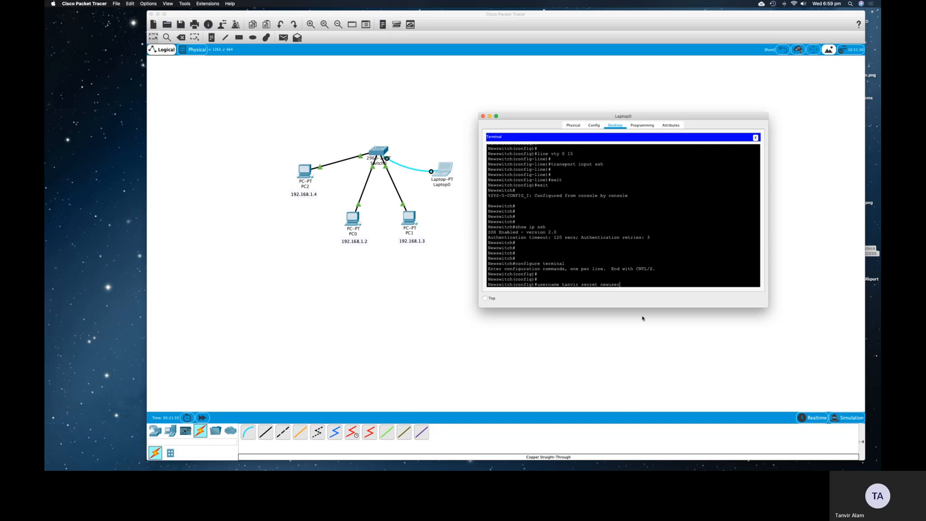
key("Return")
key("Return")
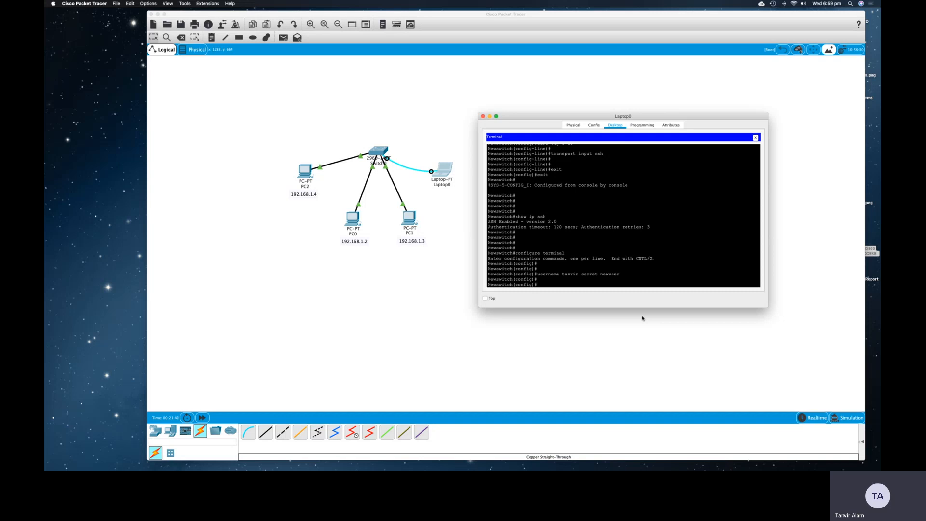
- Set virtual terminal lines 0 to 15 on the switch to authenticate against local accounts with line vty 0 15 and login local
type("line vty 0 15")
key("Return")
type("l")
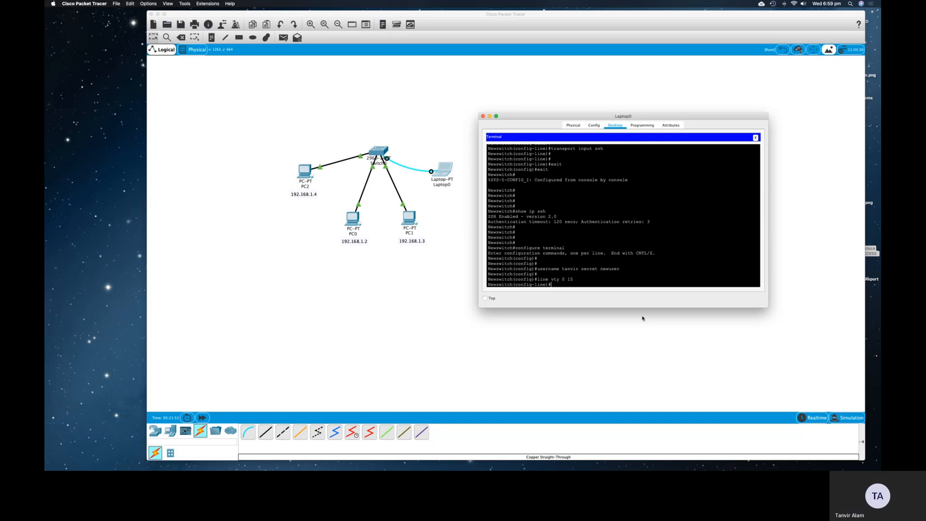
type("ogin local")
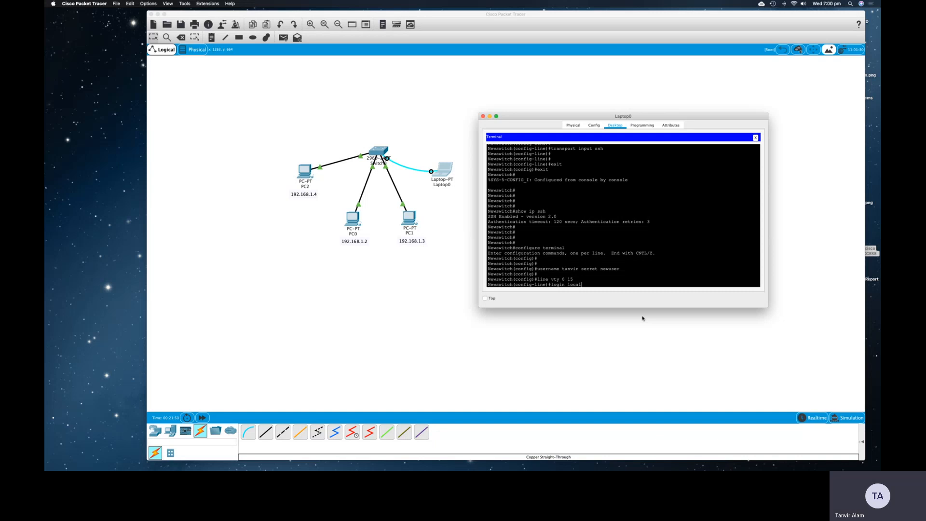
key("Return")
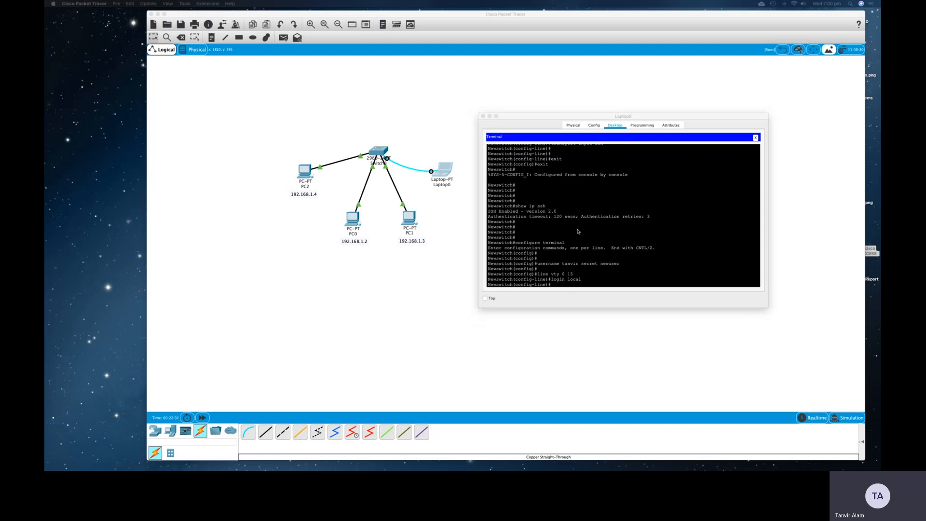
left_click(624, 264)
left_click_drag(624, 264, 534, 264)
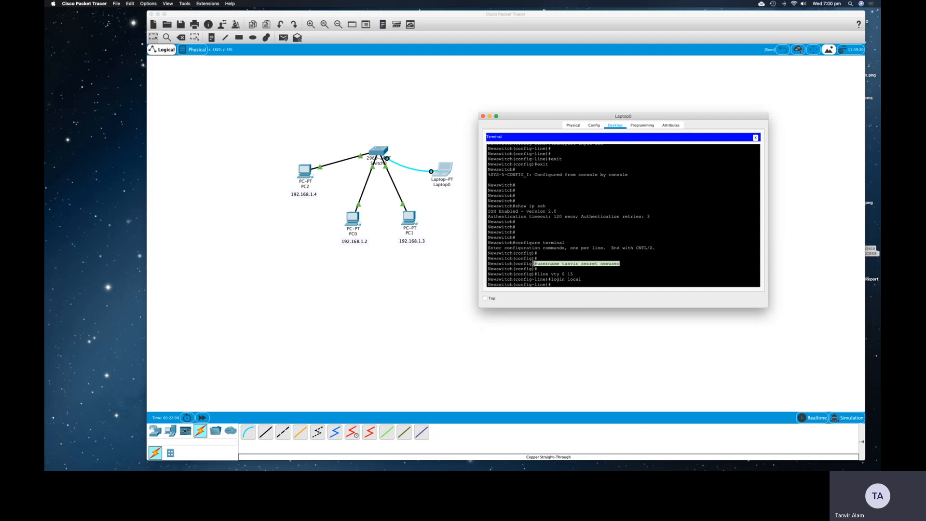
- Put Laptop0's window away, reopen PC2's command prompt, and end its open SSH session with exit
left_click(489, 117)
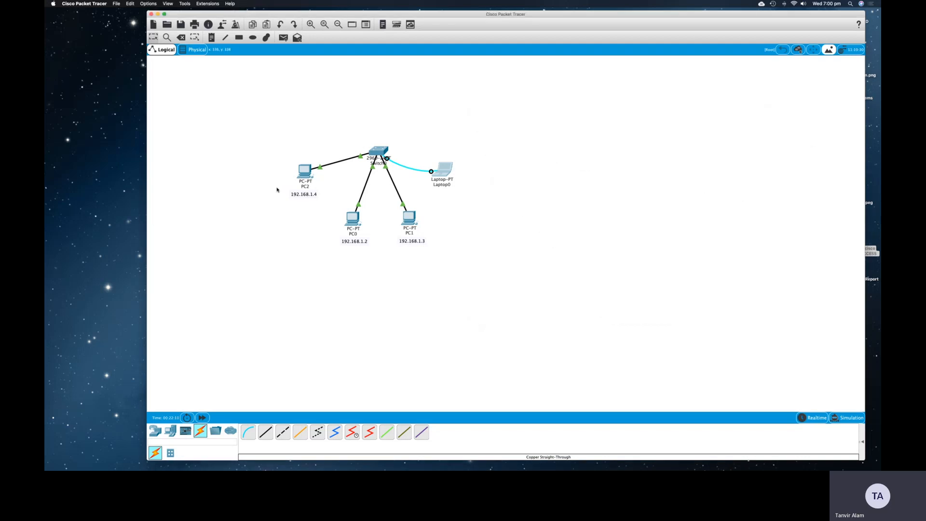
left_click(305, 172)
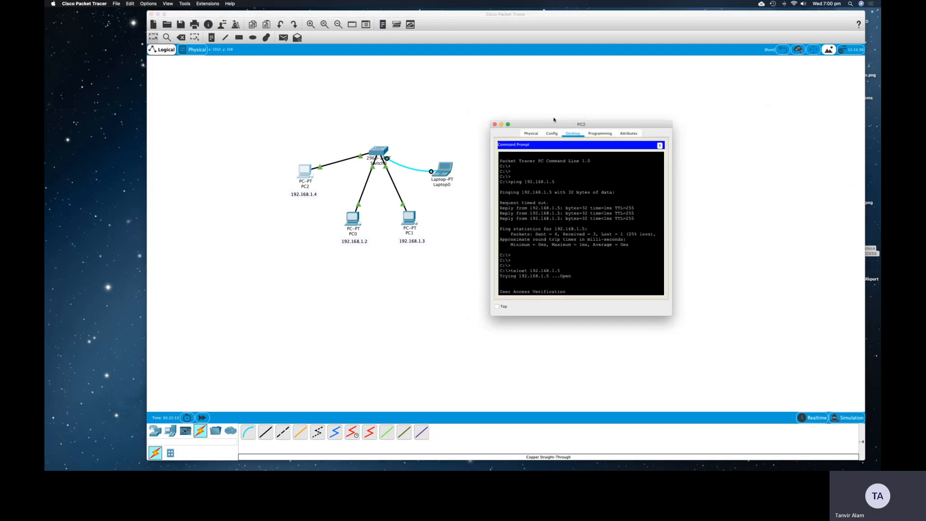
mouse_move(552, 127)
left_mouse_down()
mouse_move(239, 125)
mouse_move(544, 129)
left_mouse_up()
scroll(557, 298, "down", 10)
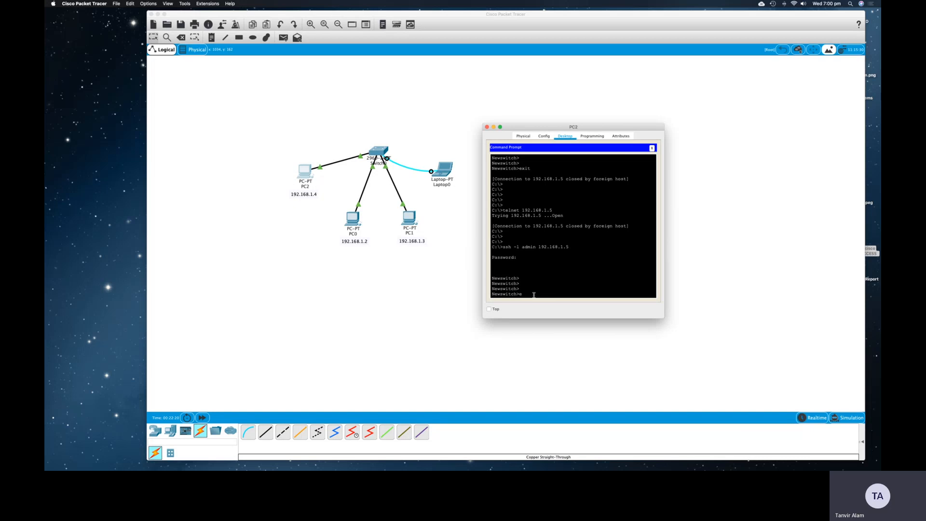
type("t")
key("Return")
key("Return")
key("Return")
key("Return")
key("Return")
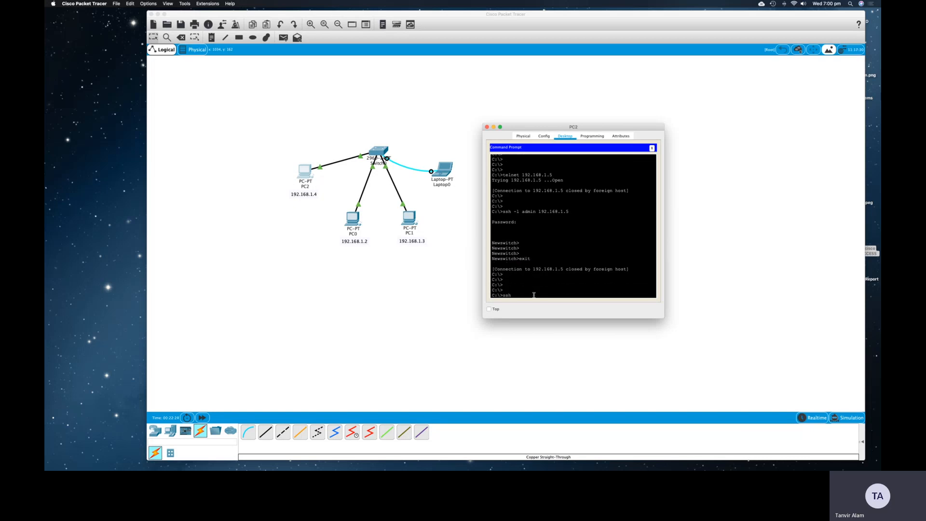
- Start an SSH connection from PC2 to 192.168.1.5 with ssh -l, using the new local account's username
type("ssh -l tan")
type("vir 192")
key("BackSpace")
type("5")
key("Return")
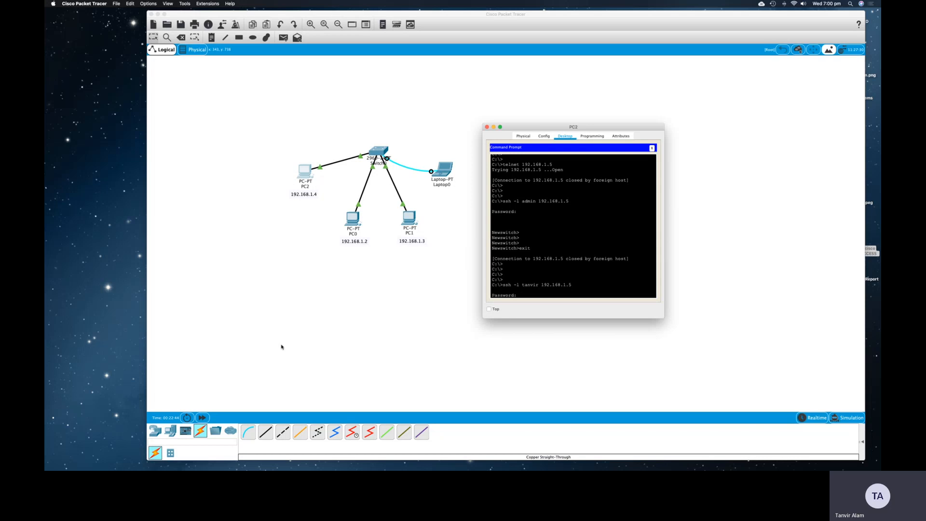
- Log in to the SSH session with the local account's secret password and reach the switch's user prompt
key("Return")
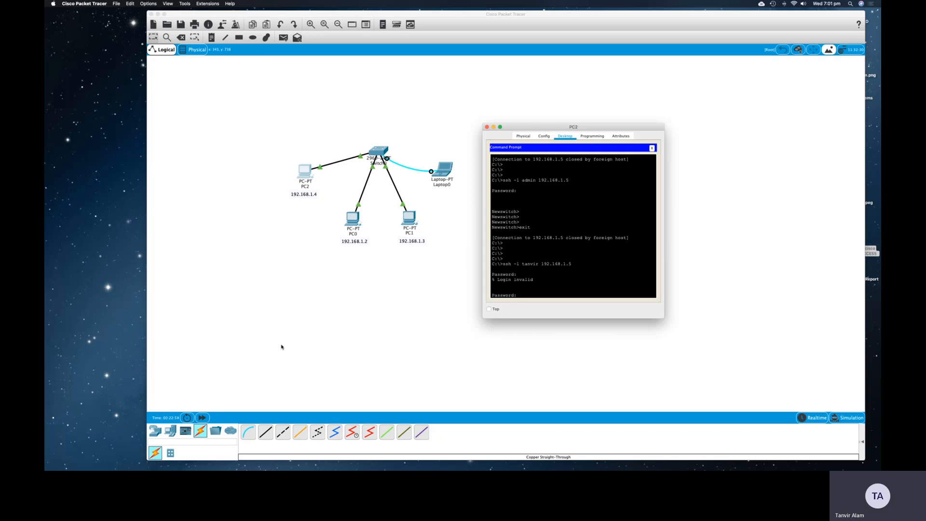
key("Return")
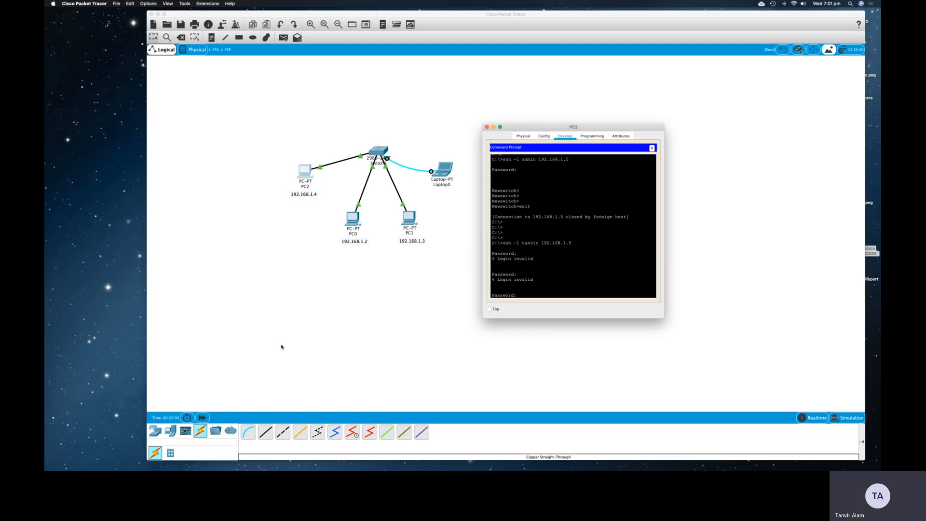
key("Return")
key("Return")
key("Return")
key("Return")
key("Return")
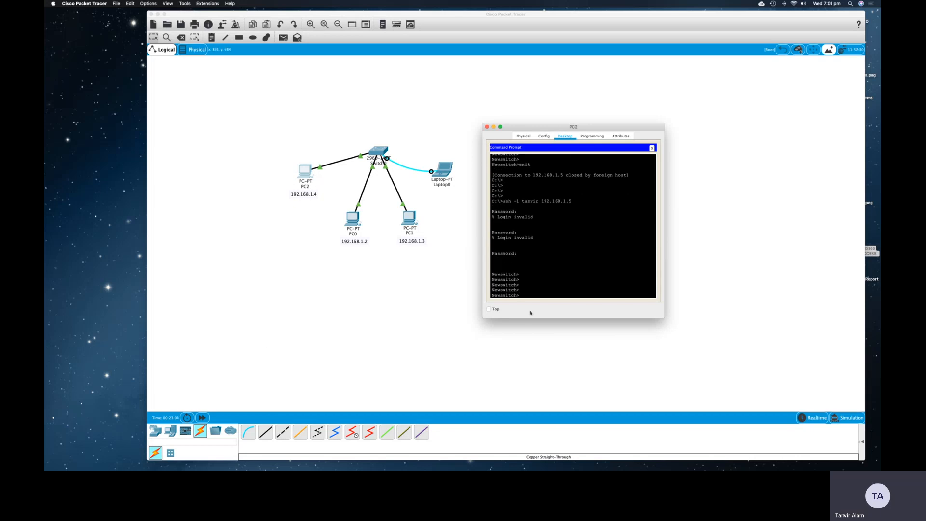
left_click_drag(520, 295, 491, 266)
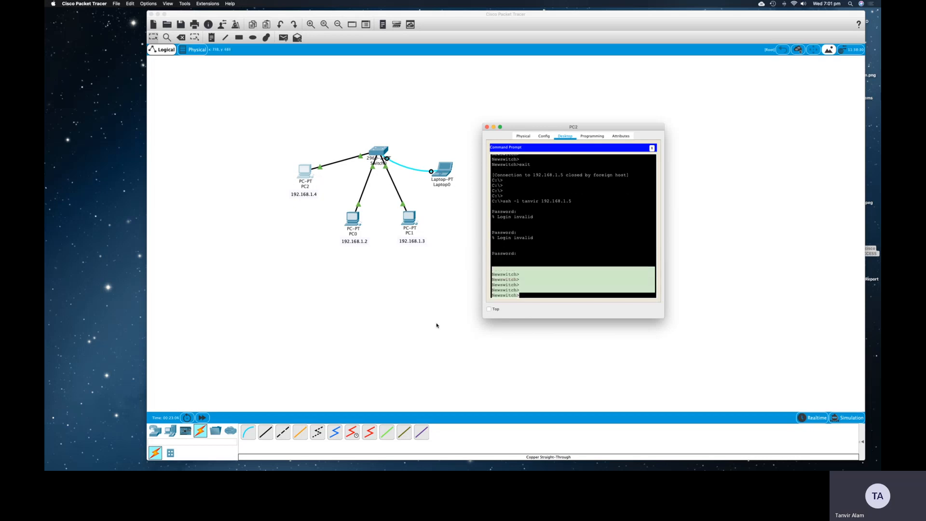